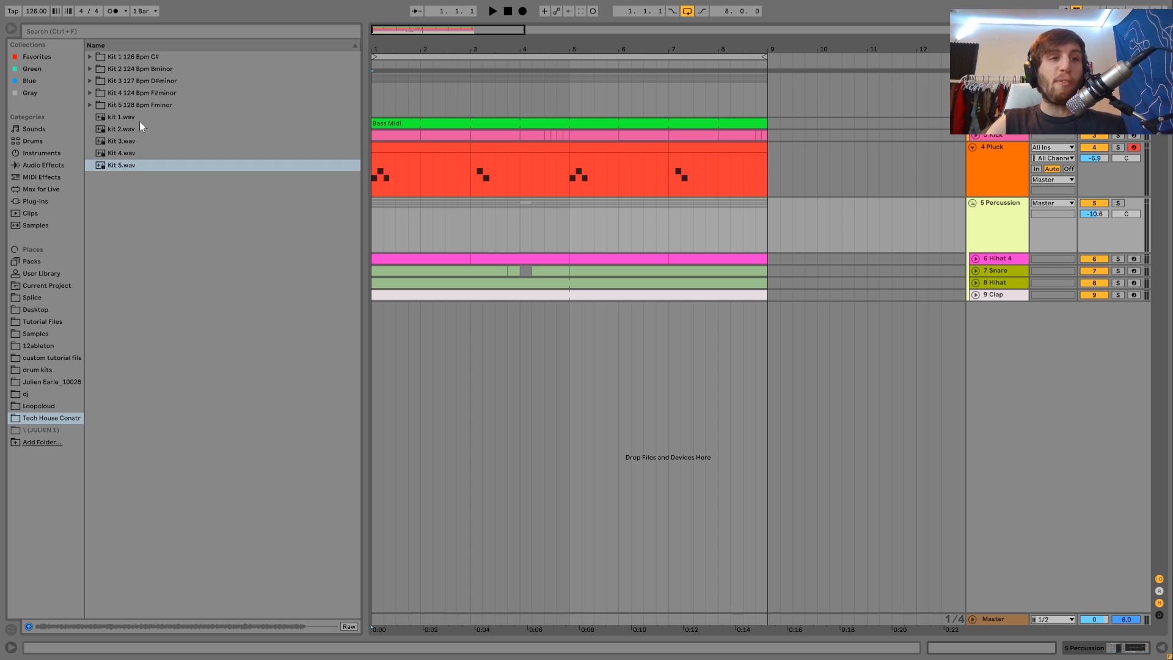
Step: Expand the Kit 1 126 Bpm C# folder, select Kit 1 Project, and start and stop playback
click(87, 57)
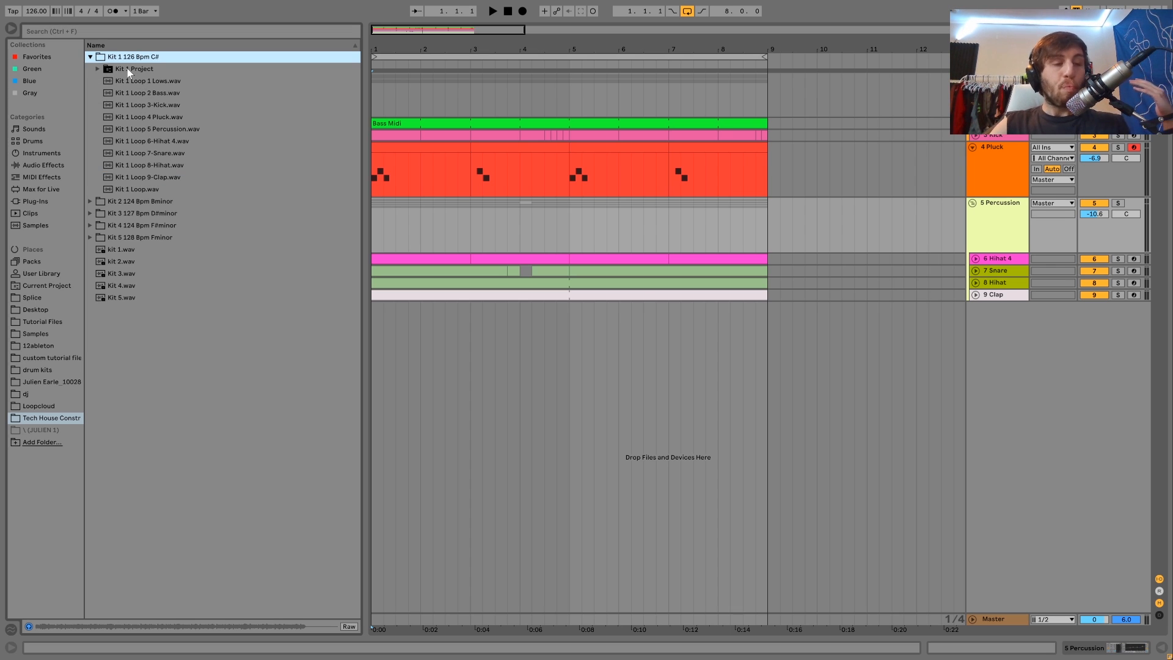
click(102, 69)
key(space)
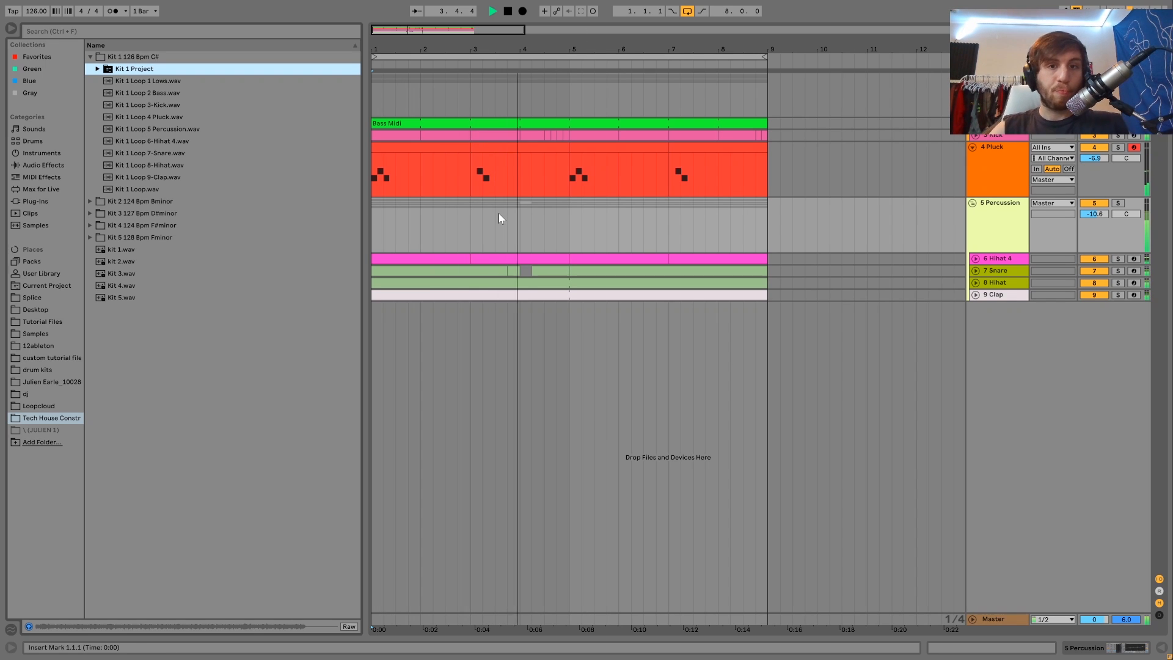
key(space)
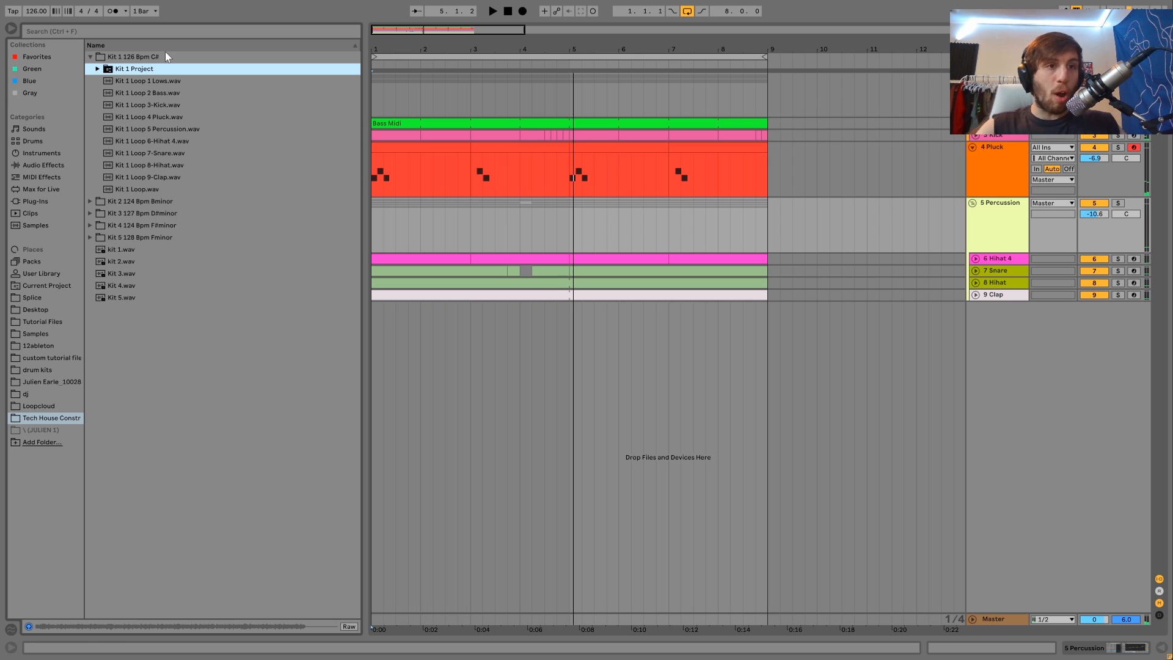
Step: Browse the contents of the Kit 1 Project folder, then collapse the Kit 1 folder
click(97, 68)
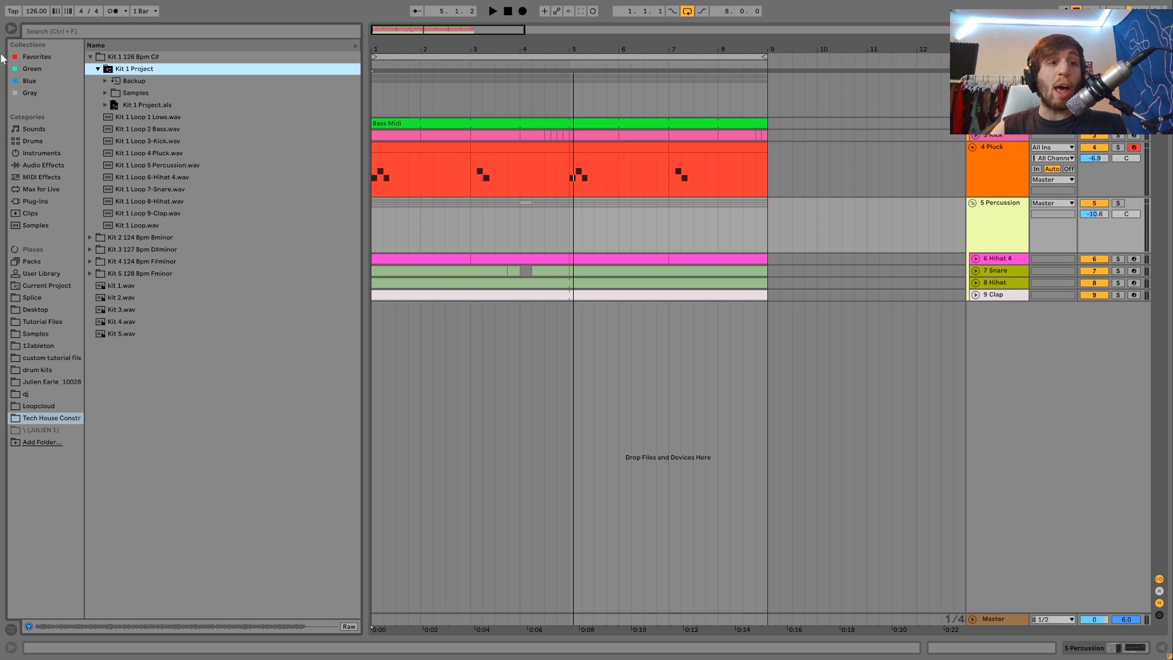
click(98, 70)
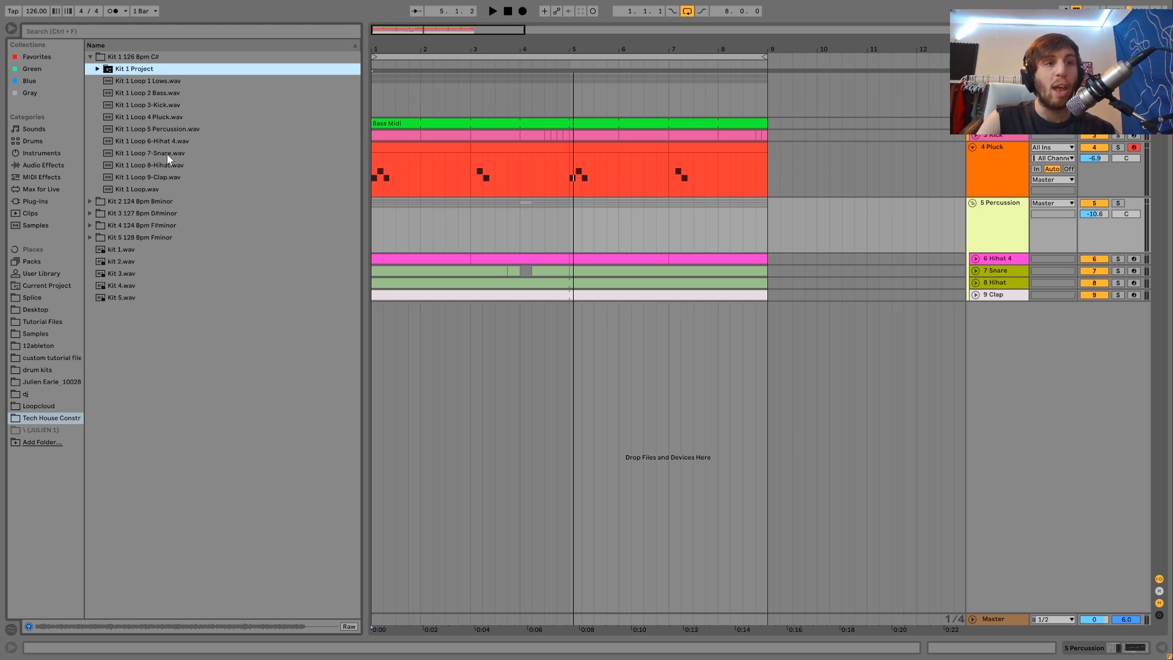
click(98, 68)
click(98, 69)
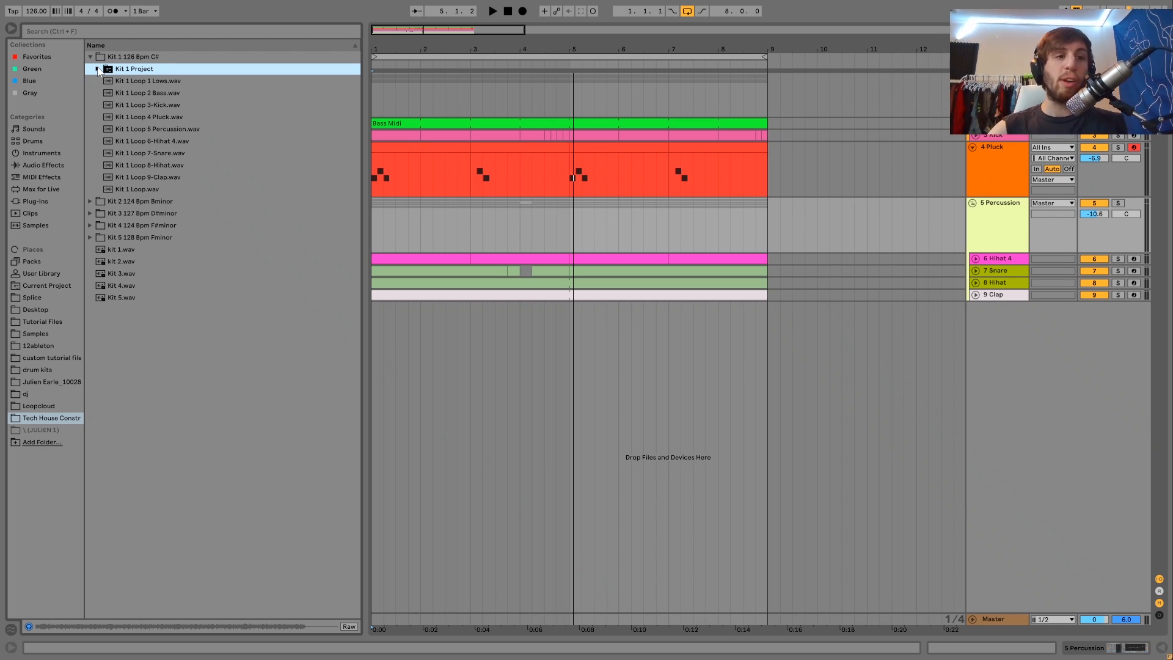
click(91, 57)
click(92, 69)
click(92, 69)
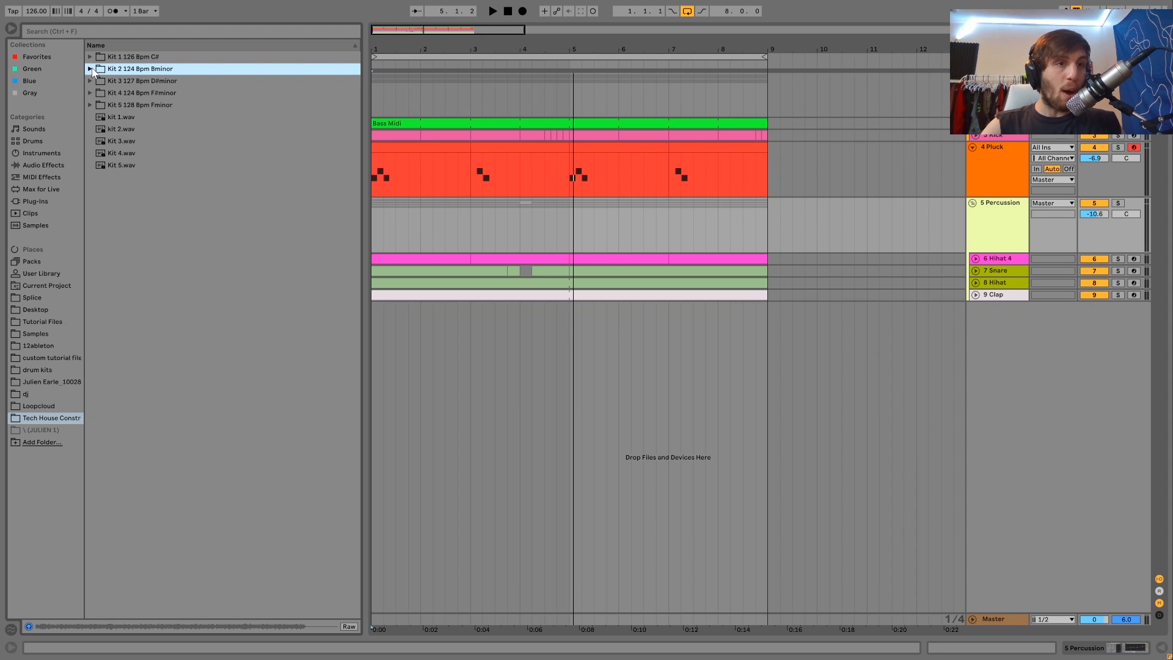
Step: Preview the loose kit files from kit 1.wav through Kit 5.wav in the browser
click(121, 119)
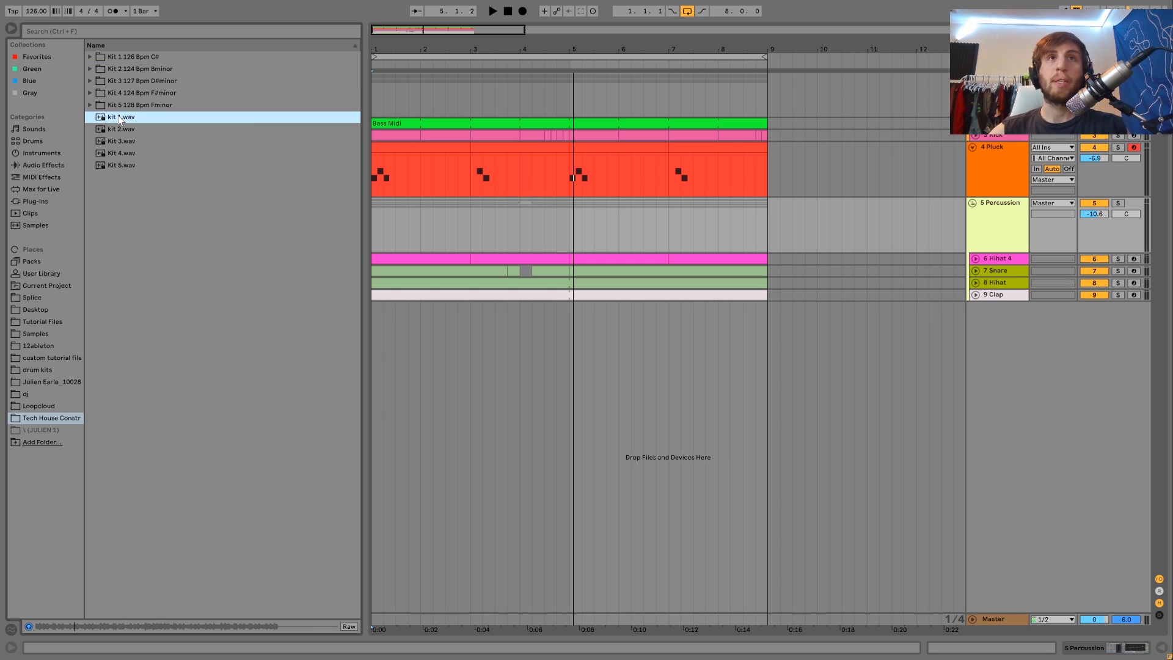
key(Down)
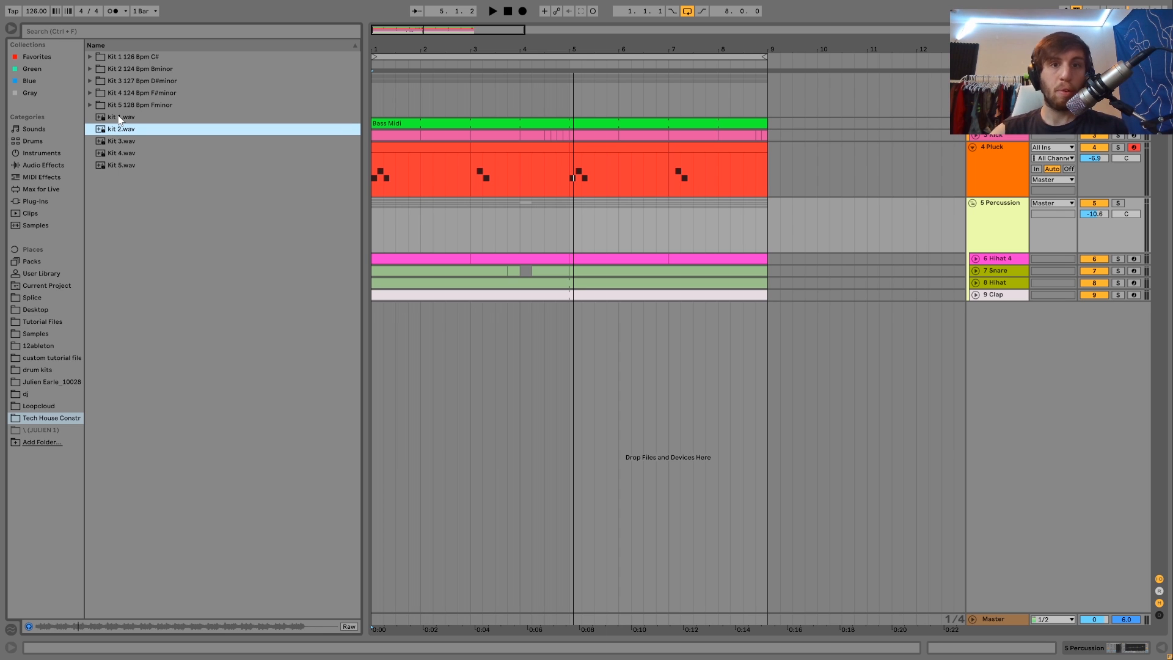
key(Down)
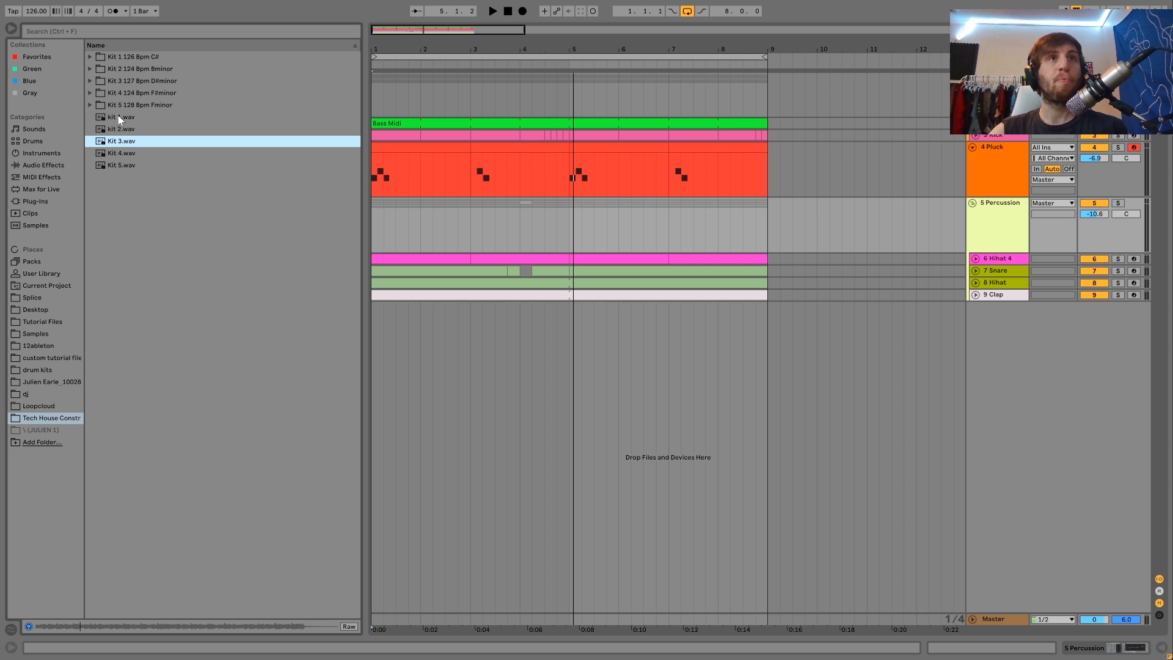
key(Down)
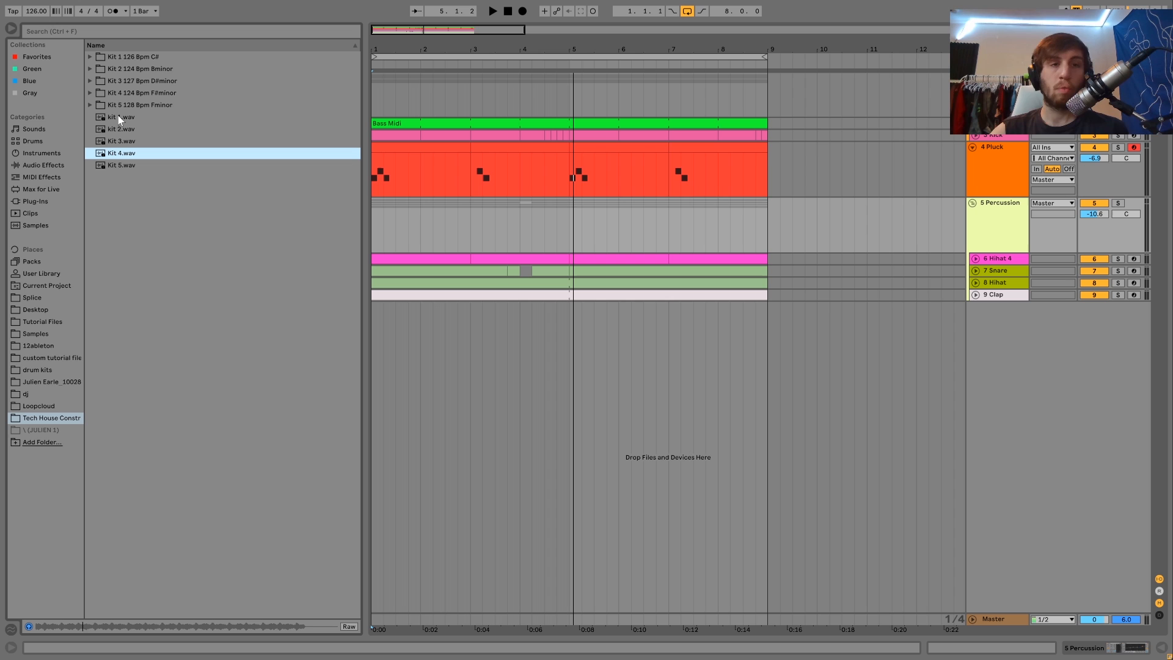
key(Down)
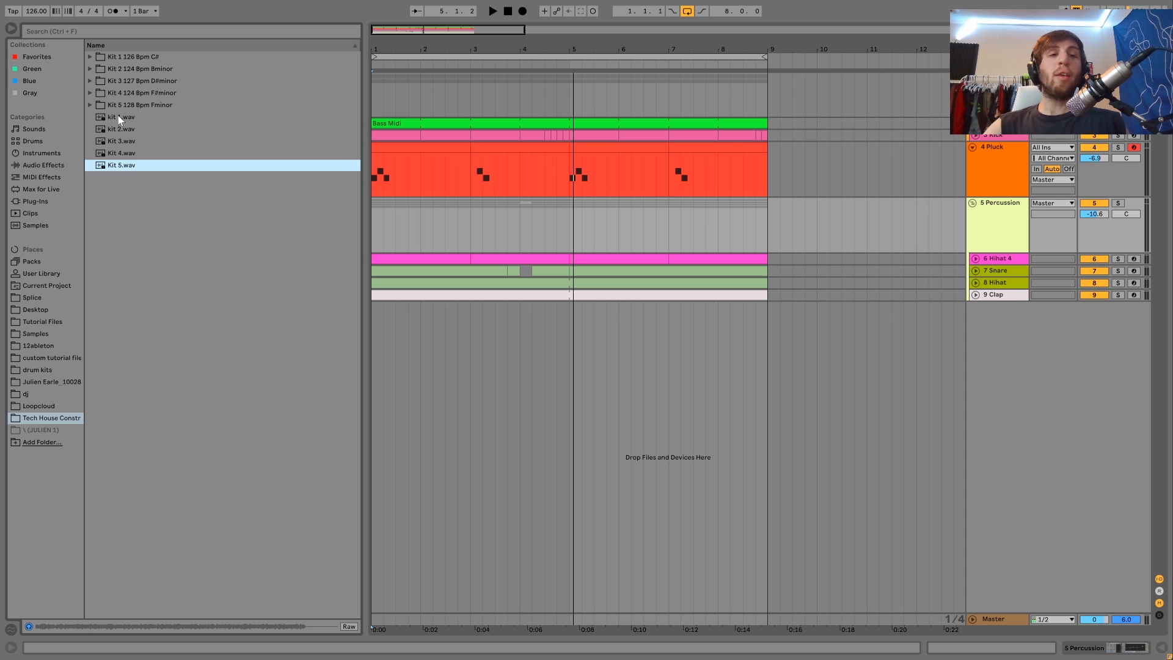
Step: Select the Kit 2 124 Bpm Bminor folder and expand it
click(119, 108)
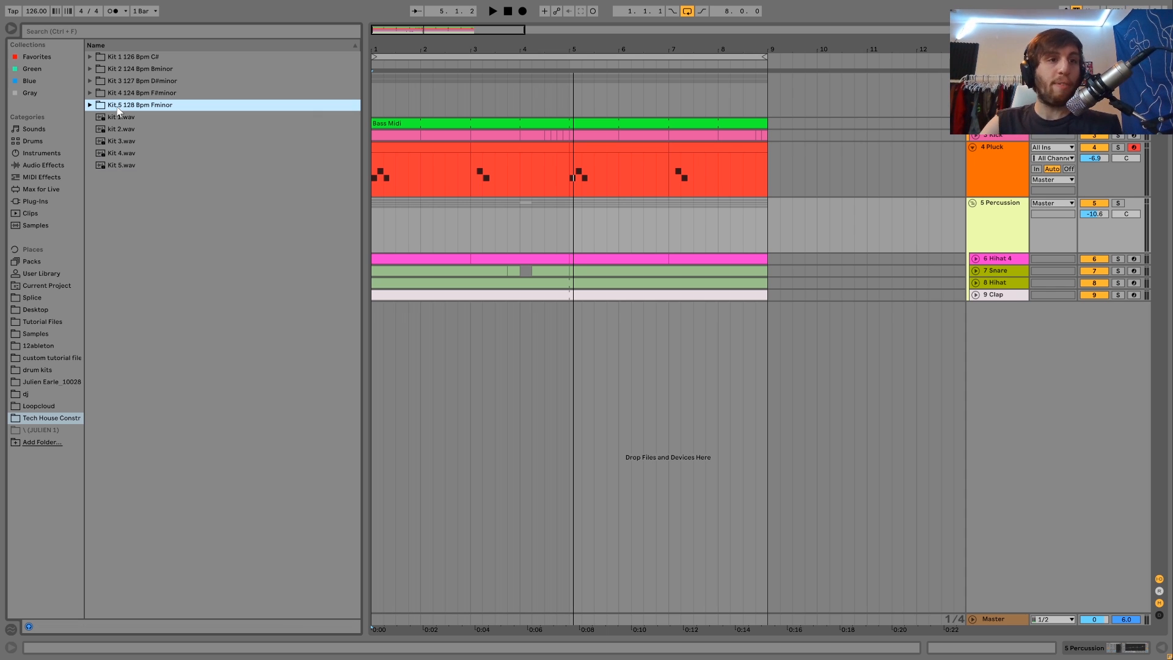
key(Up)
key(Up)
key(Up)
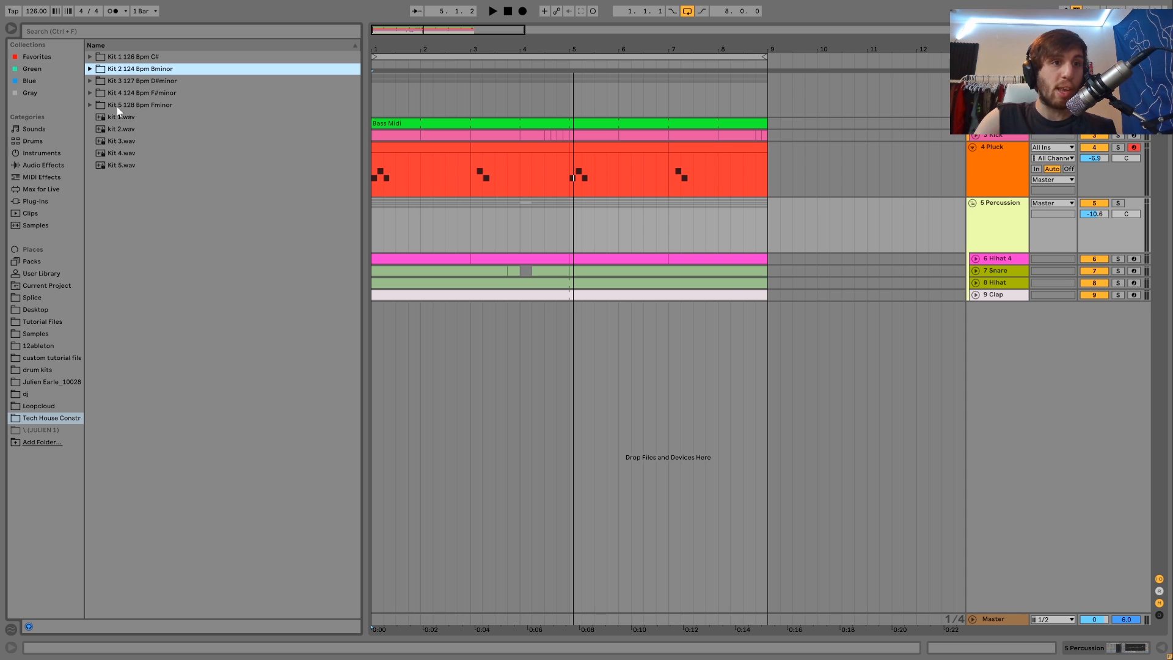
key(Right)
key(Left)
key(Right)
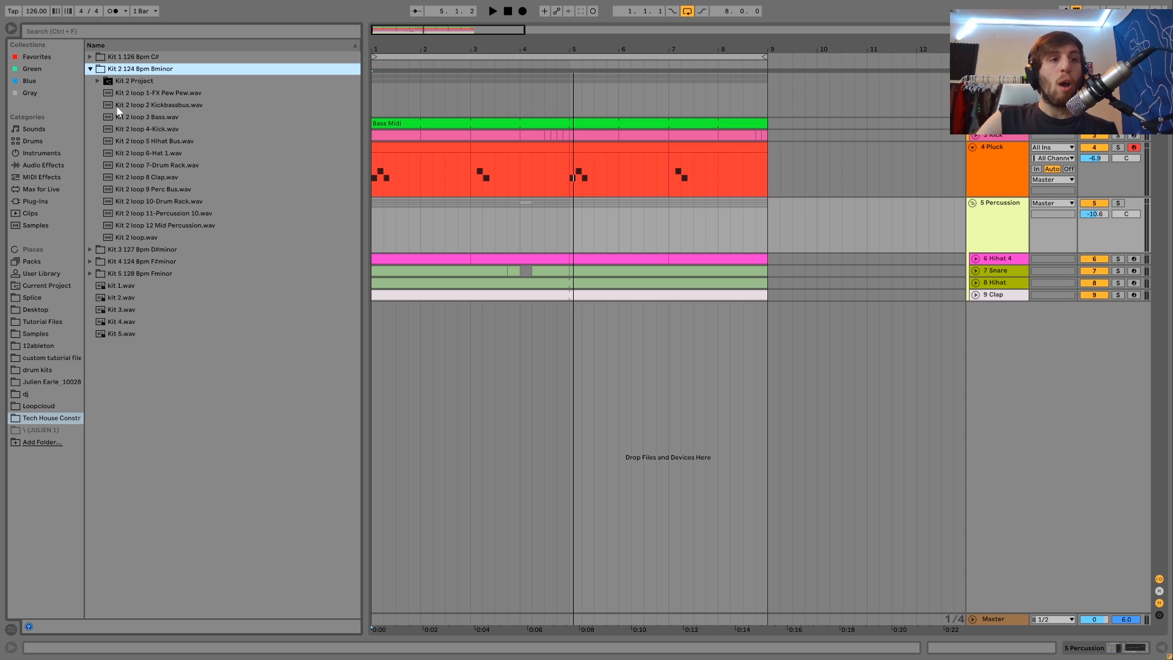
Step: Preview the Kit 2 loop files one after another, then collapse the folder
key(Down)
key(Down)
key(Down)
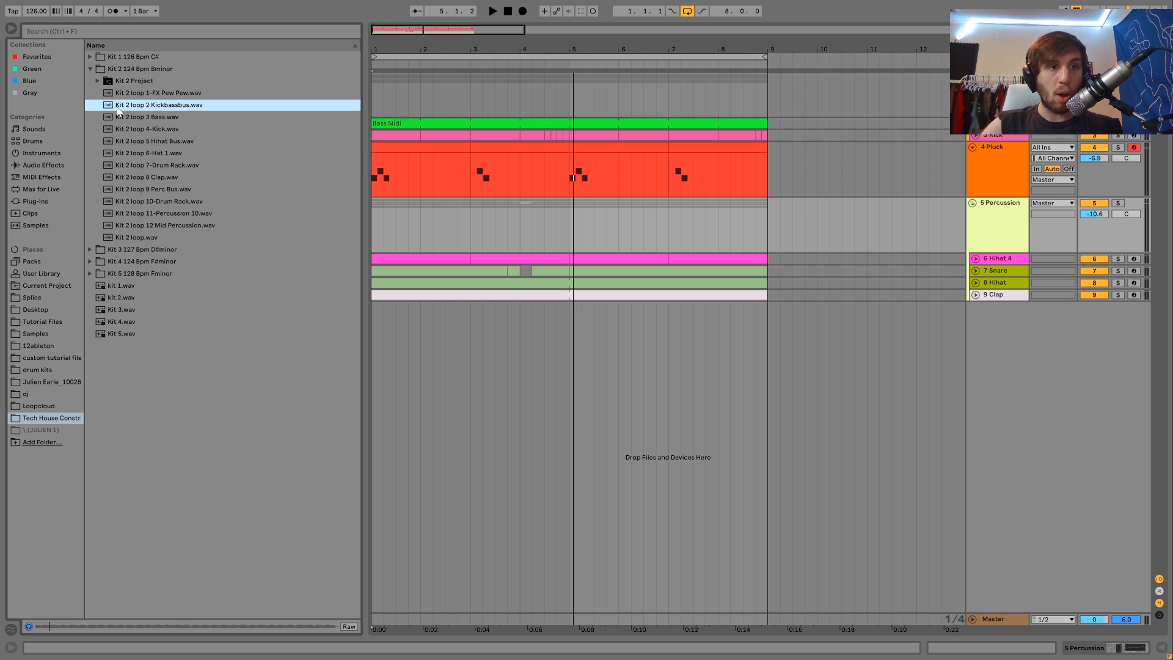
key(Down)
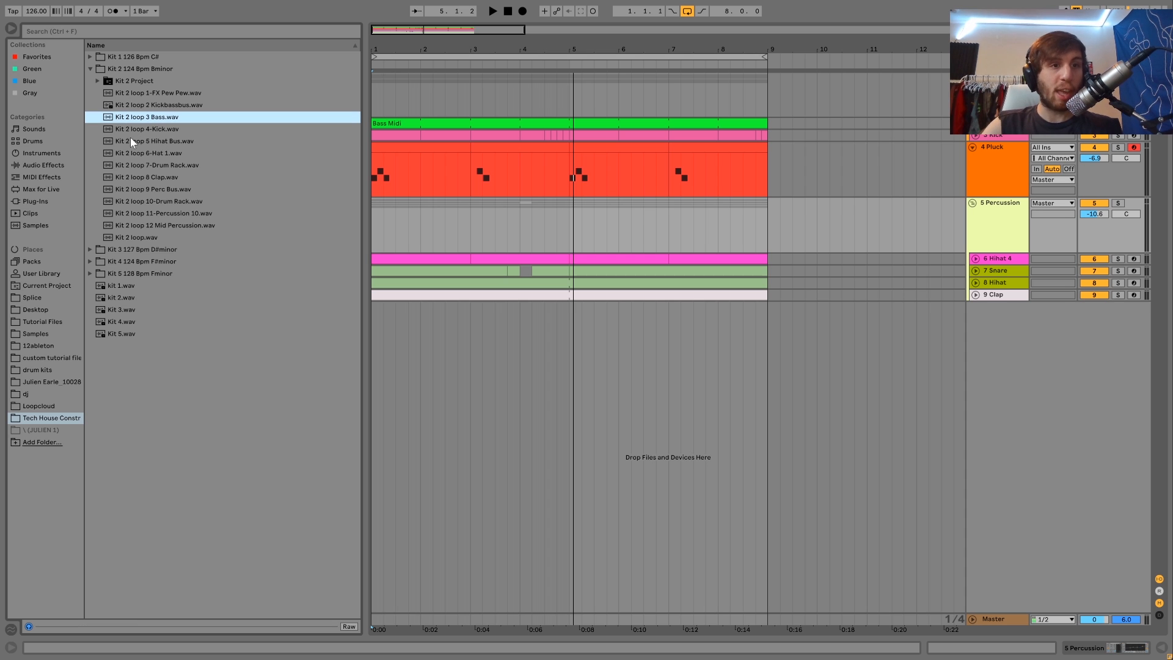
click(157, 177)
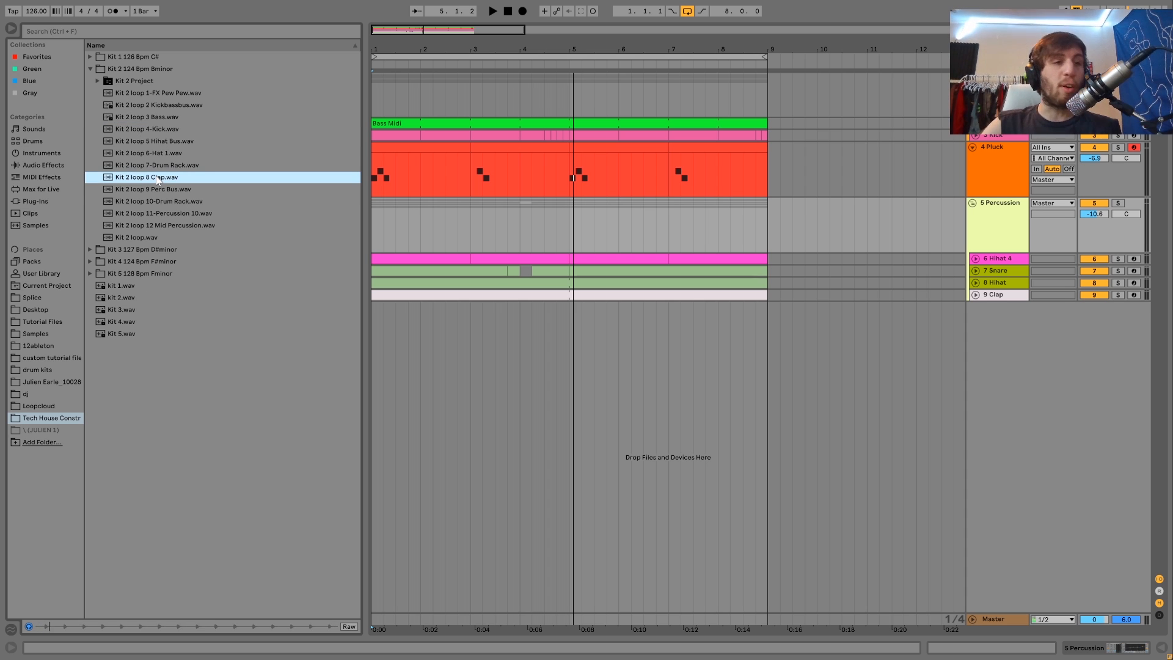
key(Down)
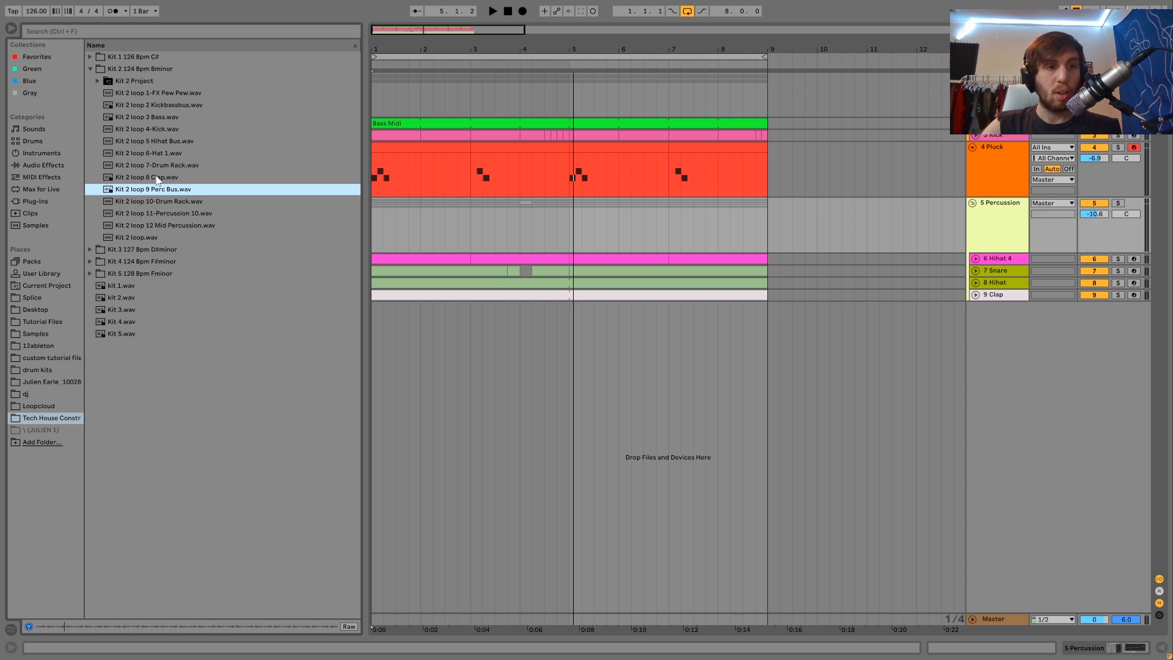
key(Left)
key(Left)
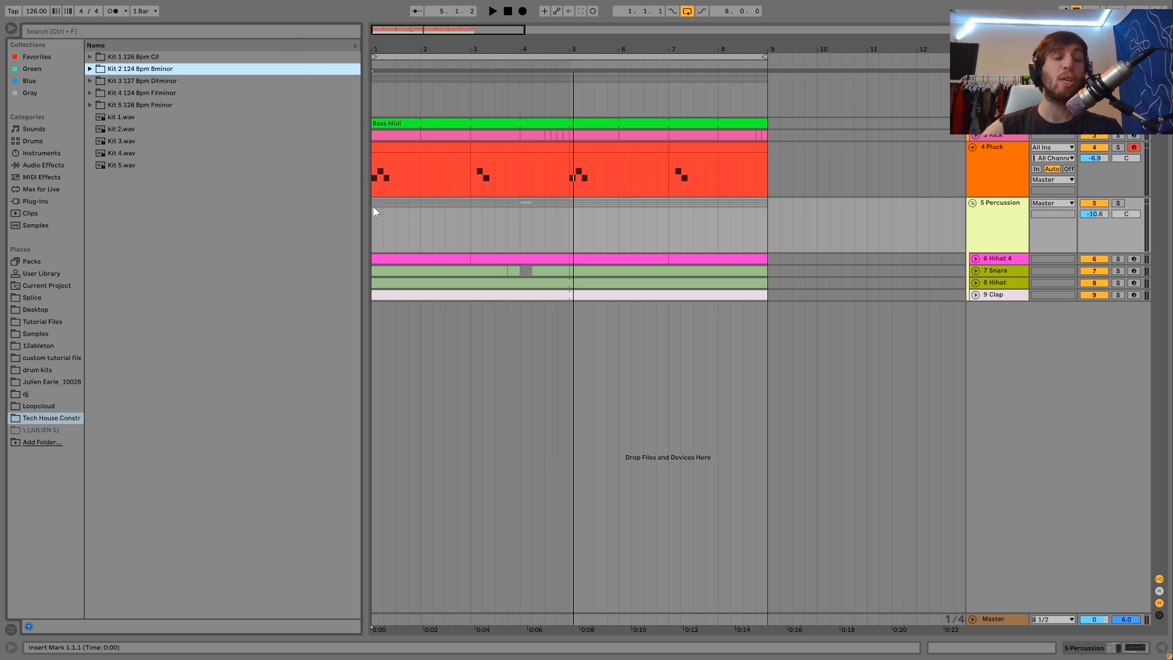
Step: Select time ranges across the arrangement tracks to inspect the loop sections
drag(373, 208, 846, 256)
drag(880, 296, 771, 67)
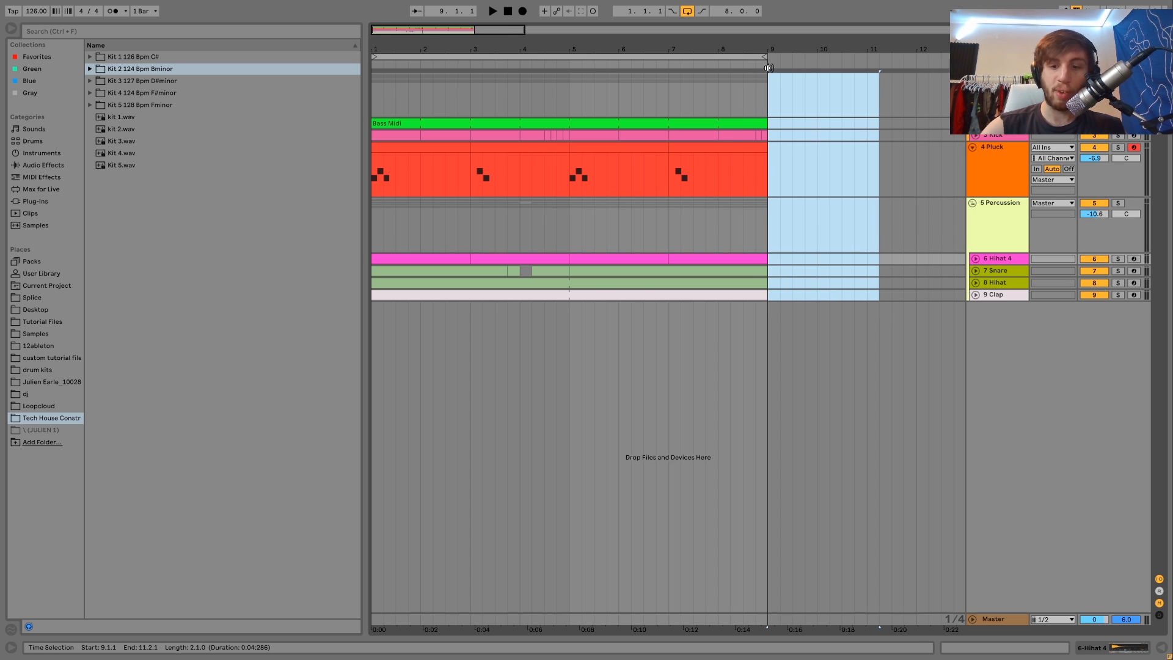
click(373, 99)
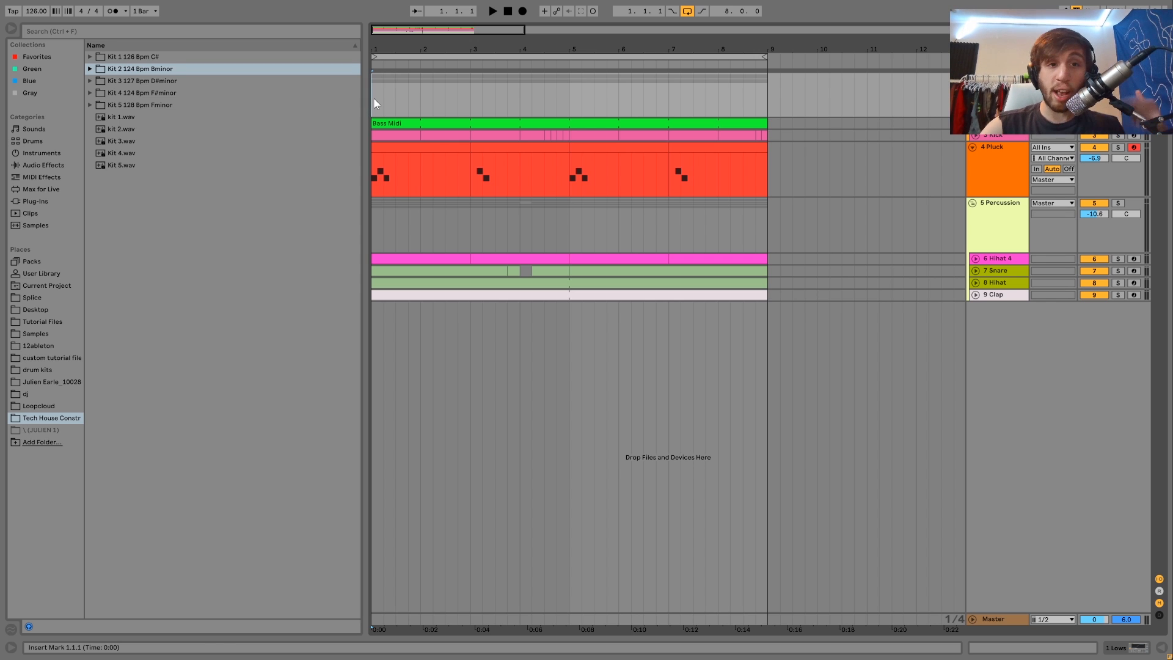
drag(372, 101, 768, 166)
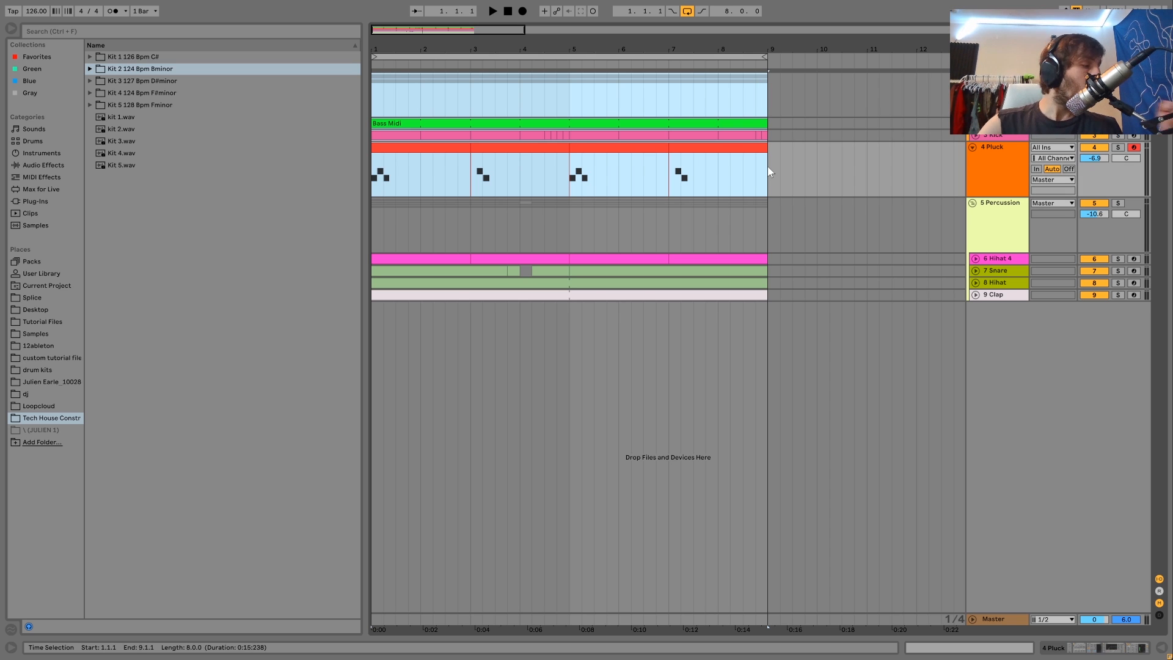
click(372, 101)
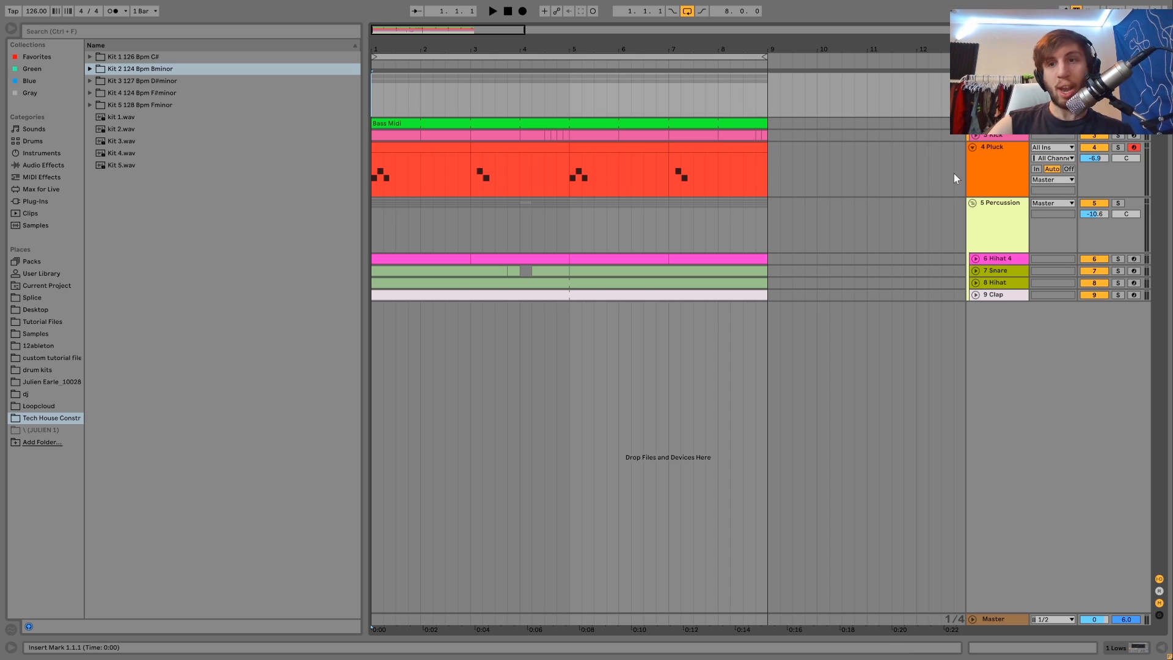
Step: Unfold the Bass Midi and Kick tracks to show their clips, and select the Pluck track
click(976, 124)
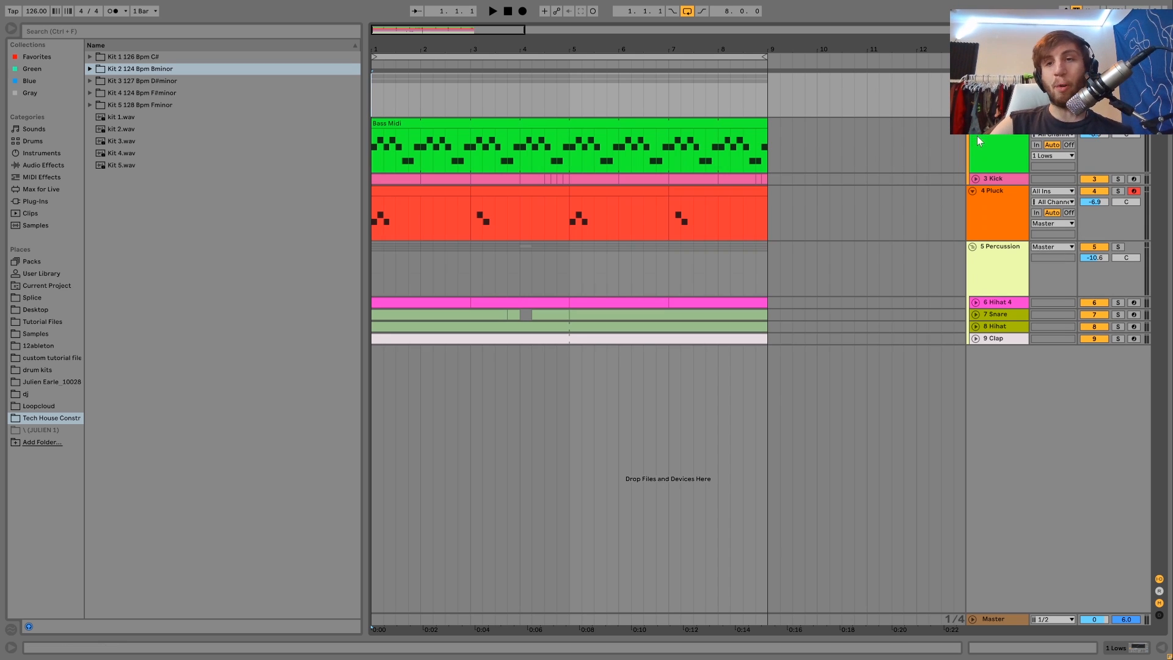
click(977, 179)
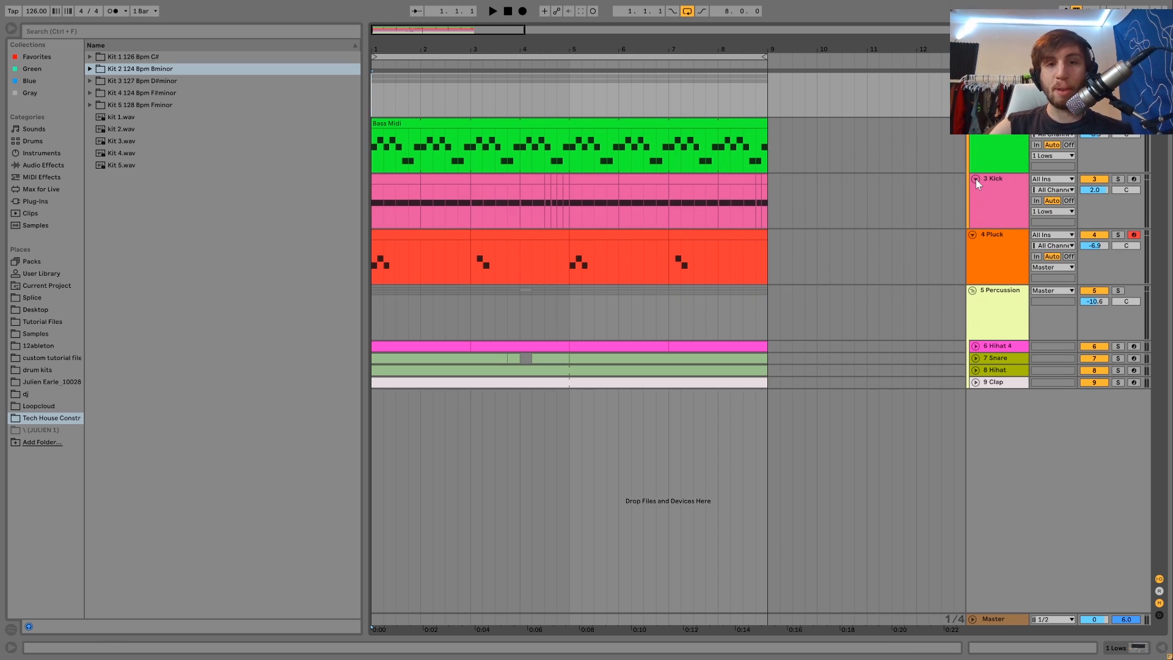
click(998, 347)
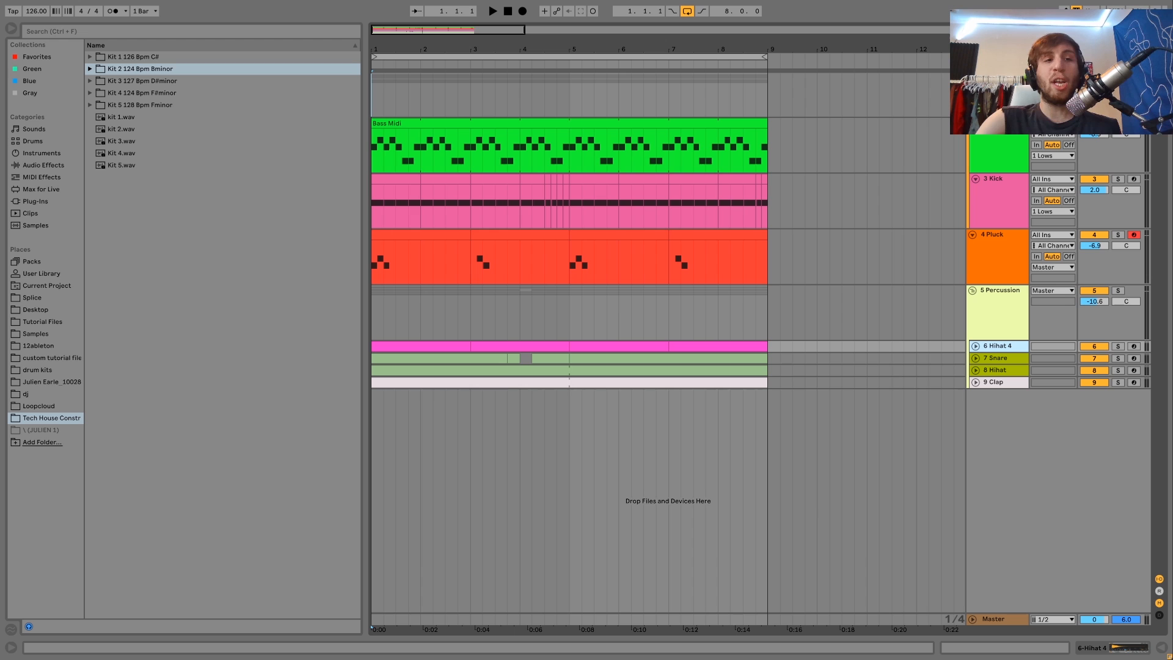
click(998, 252)
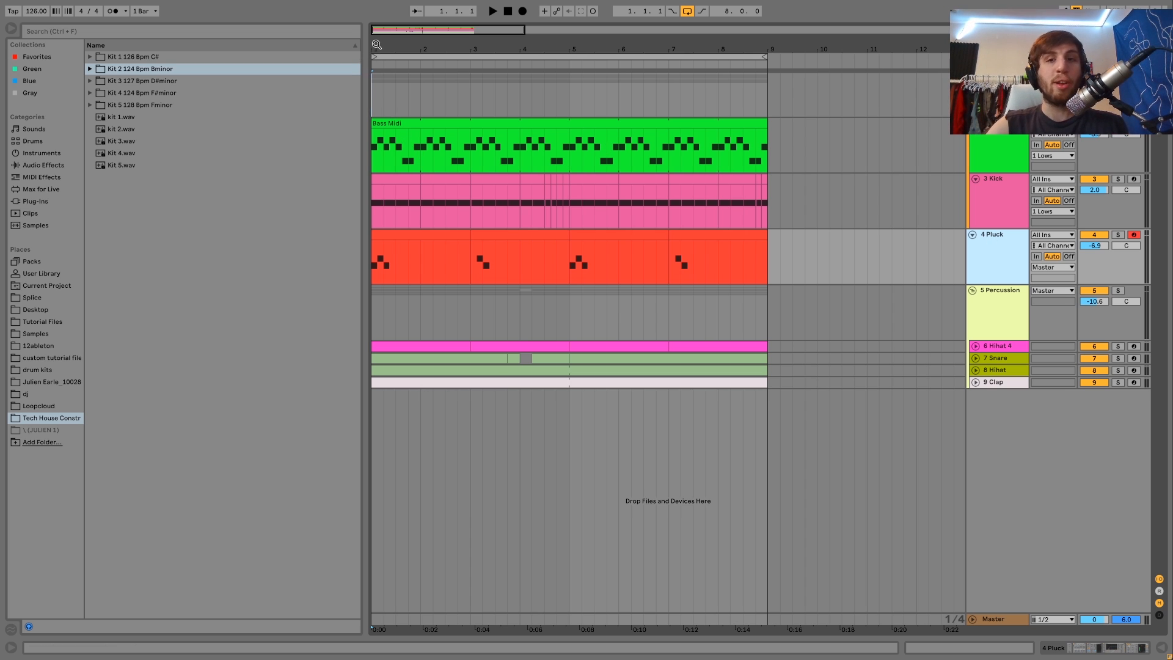
Step: Zoom into the opening bars and select the first part of the Pluck clip
drag(372, 49, 371, 78)
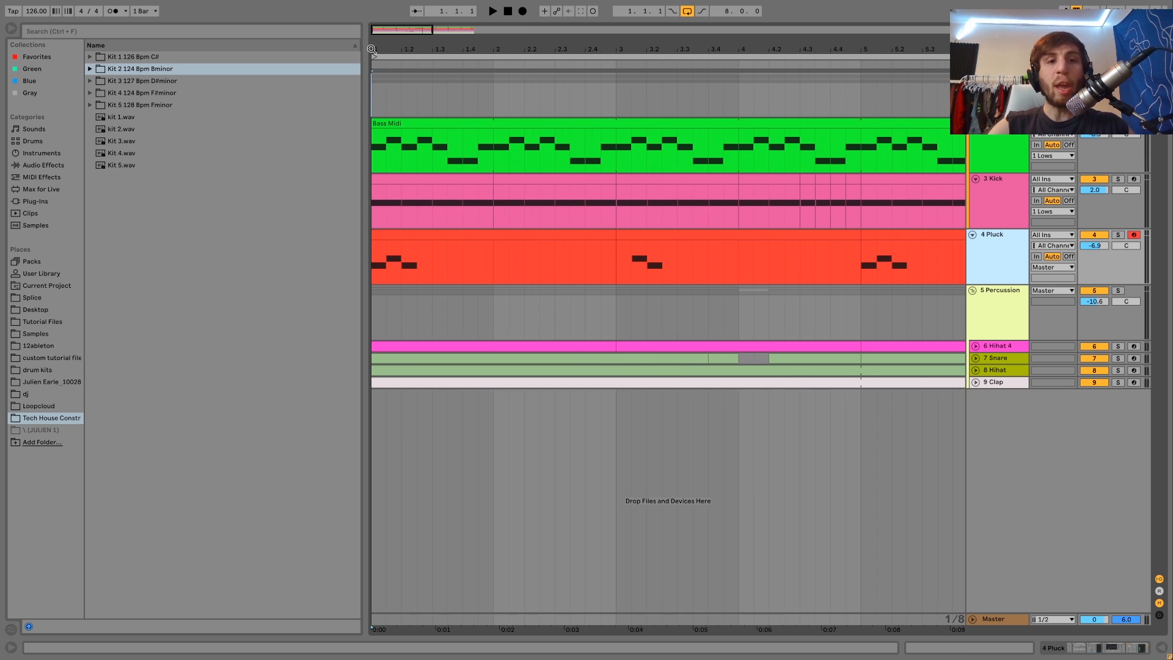
click(387, 234)
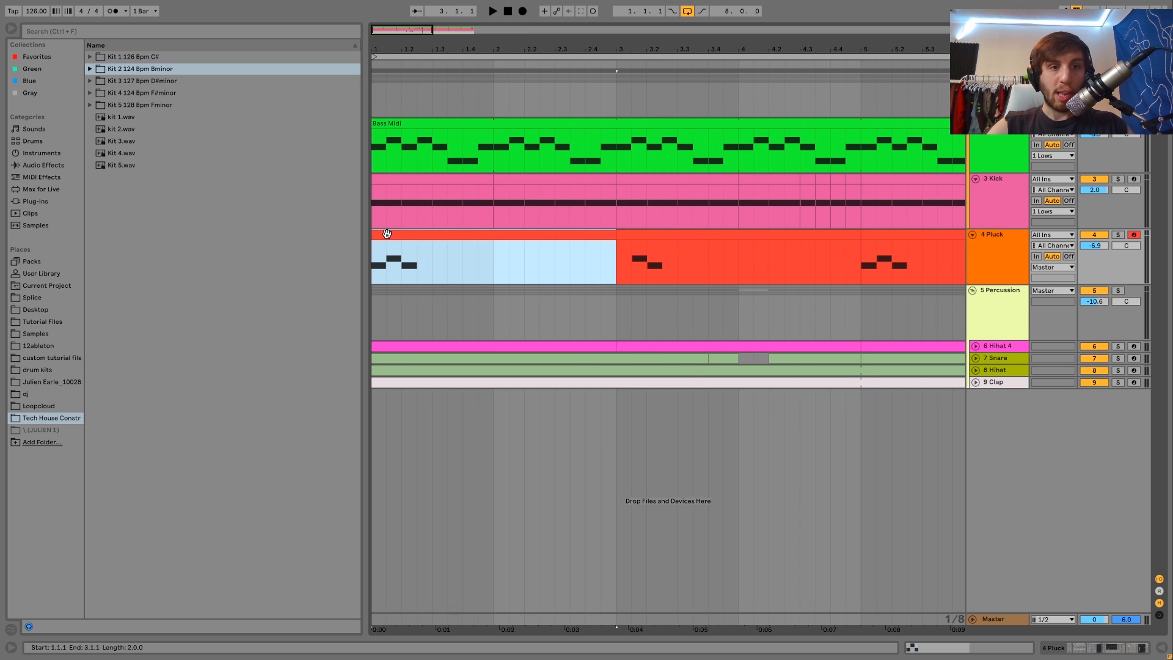
click(374, 152)
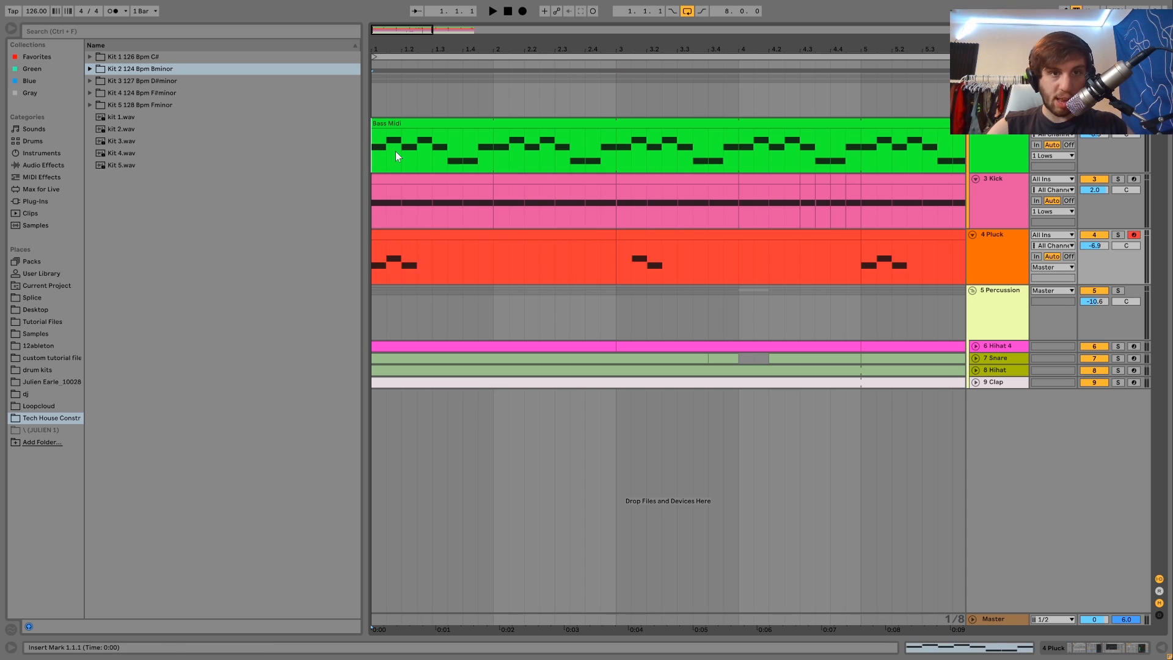
mouse_move(426, 245)
mouse_down()
mouse_move(432, 256)
mouse_move(416, 264)
mouse_up()
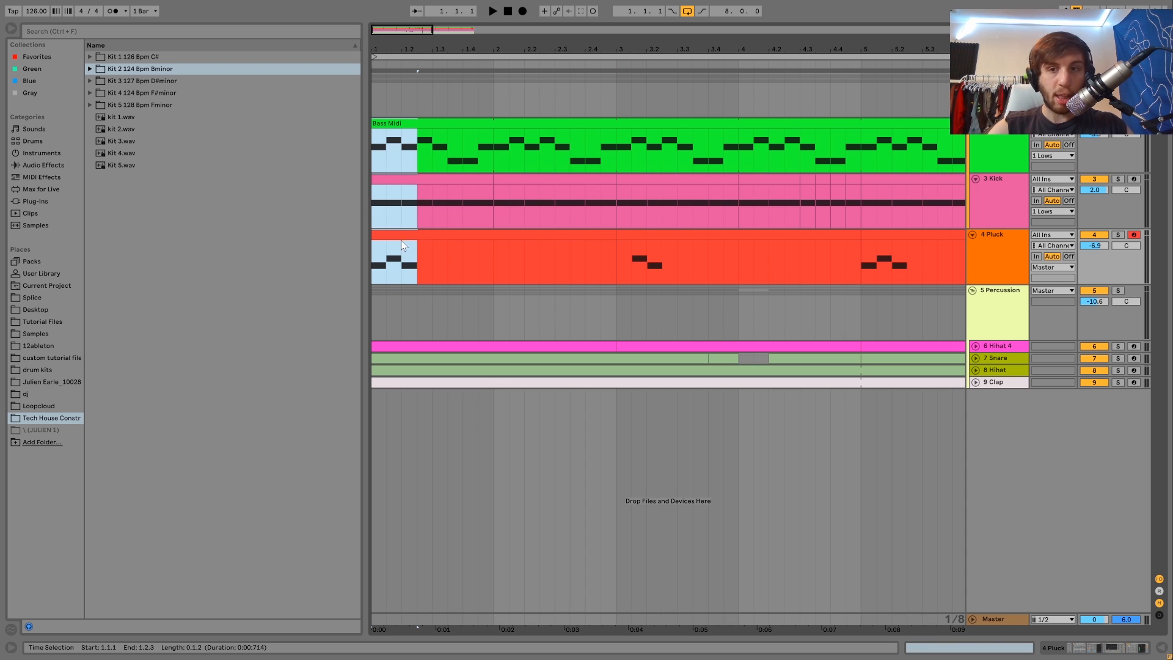
click(401, 236)
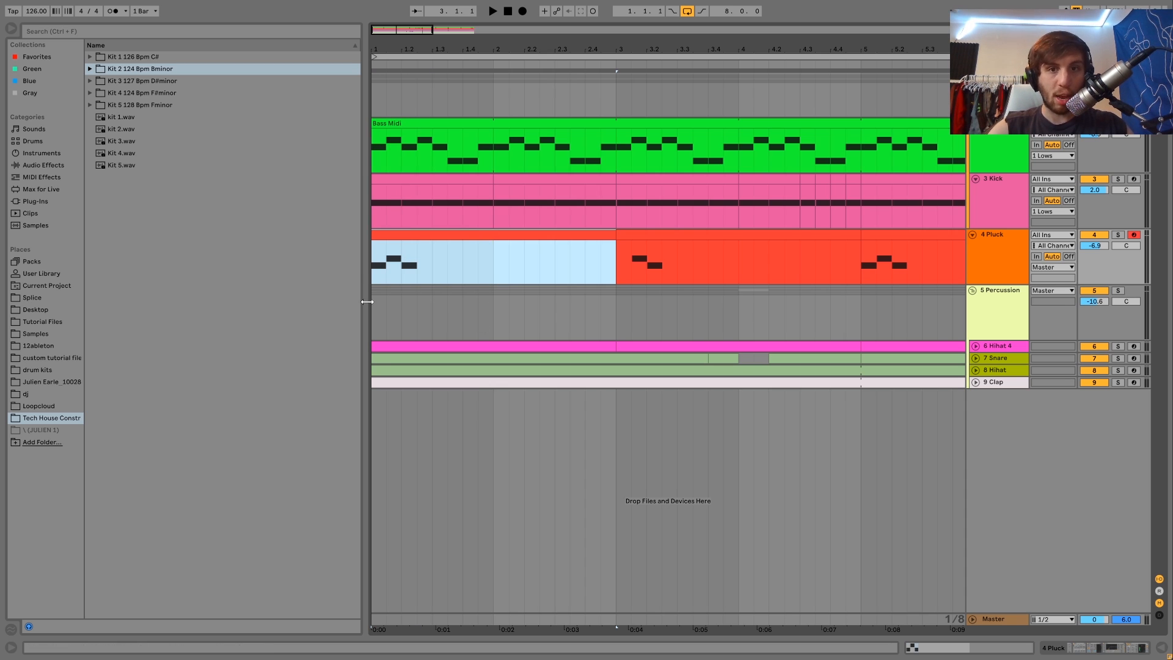
Step: Play back the arrangement and stop it from bar 3
key(space)
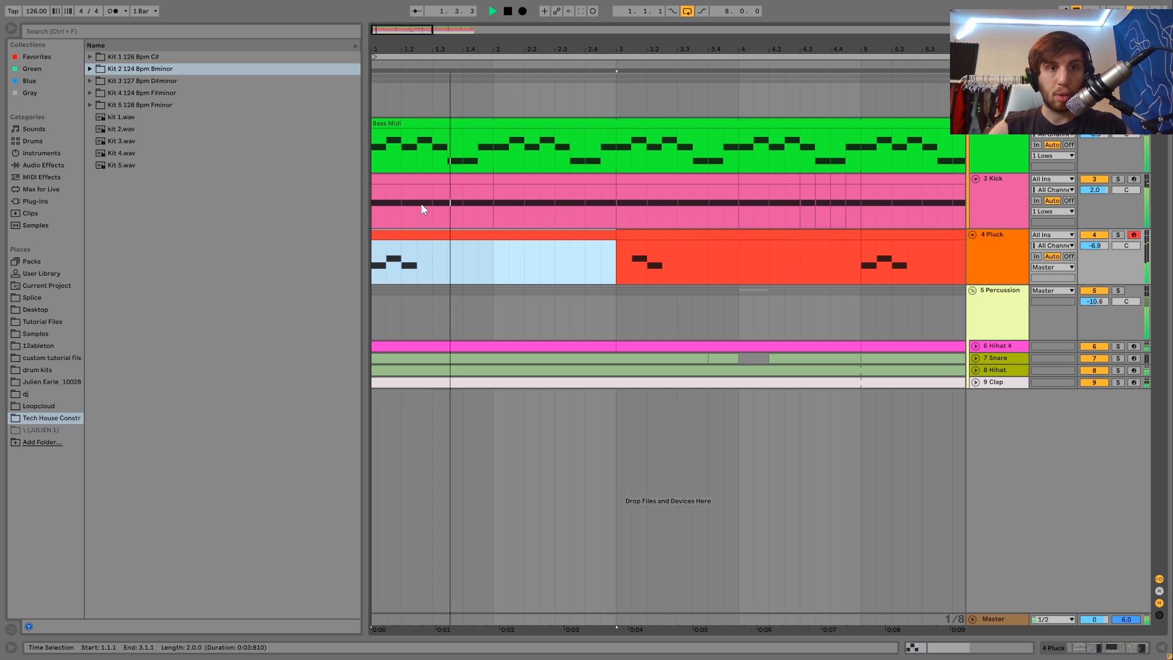
click(611, 152)
key(space)
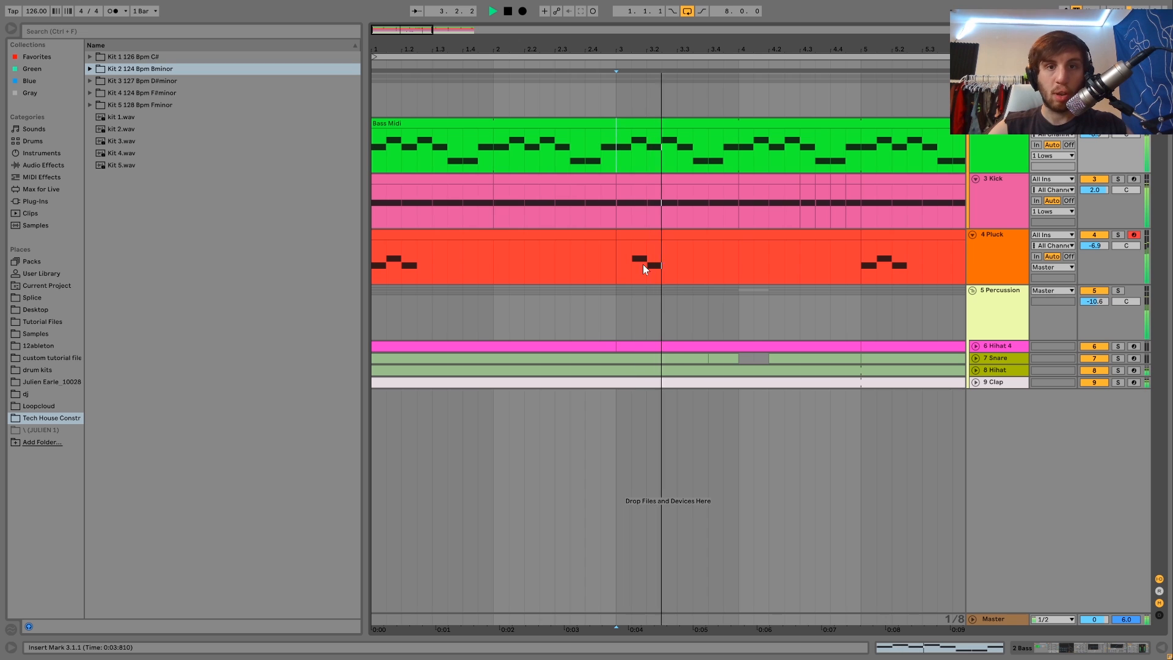
Step: Open the Bass Midi clip and the Pluck clip in the note editor, and show the Pluck track's devices
click(643, 123)
double_click(643, 124)
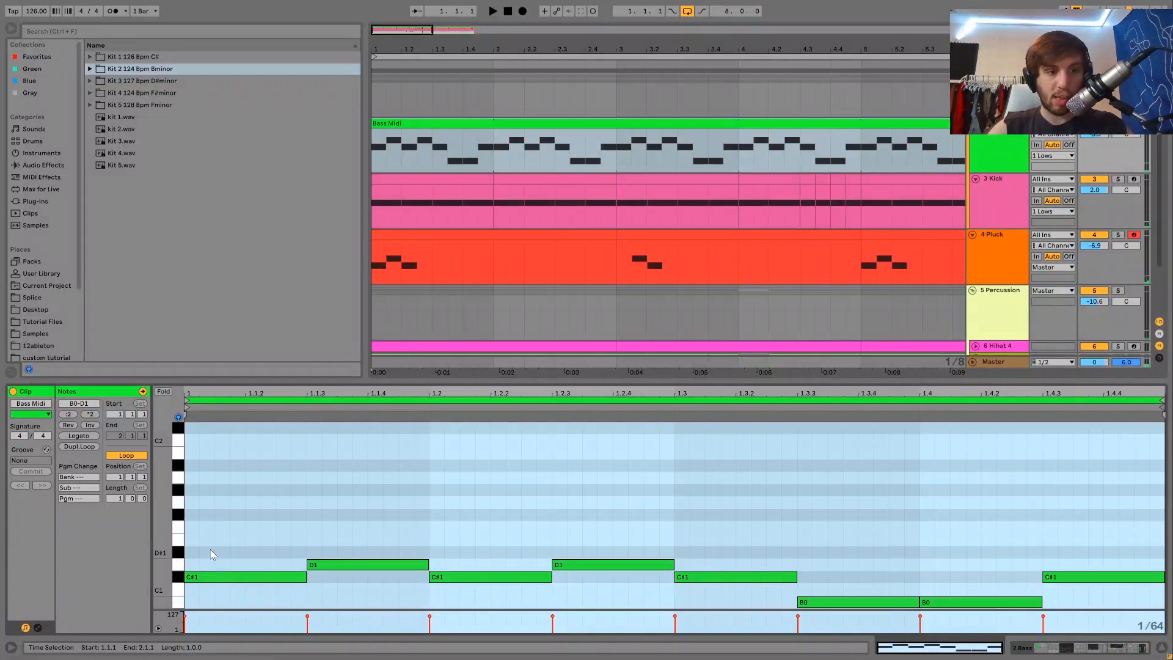
click(472, 247)
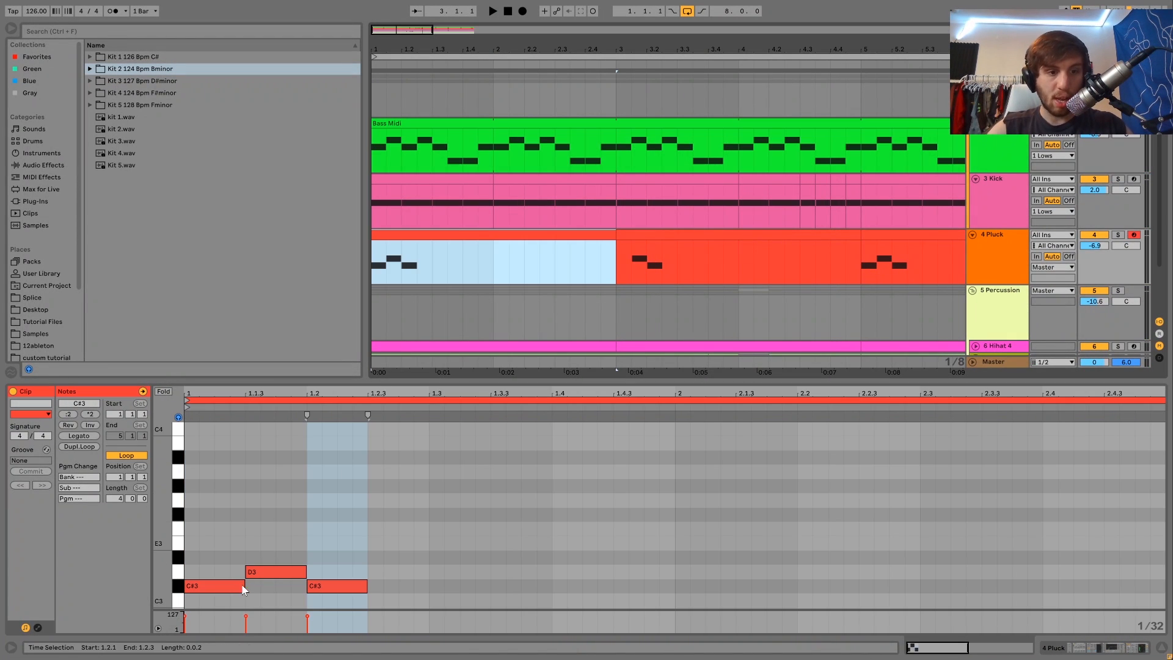
click(1019, 279)
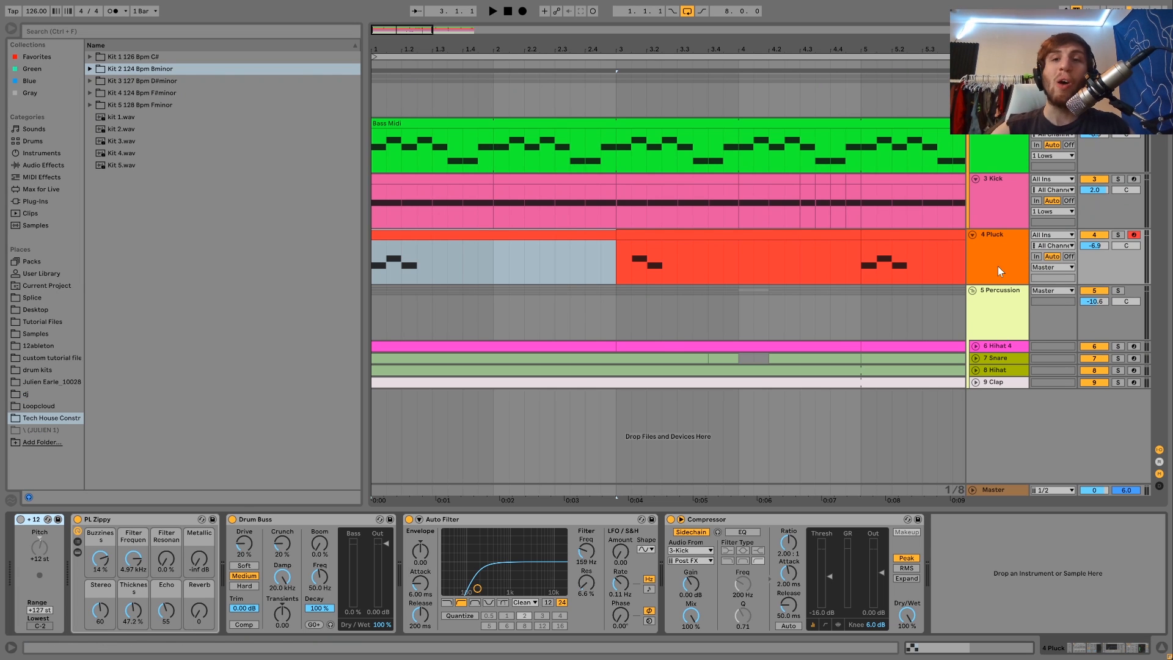
Step: Zoom out the arrangement and view the device chains on the Bass Midi, Pluck and Snare tracks
mouse_move(441, 49)
mouse_down()
mouse_move(427, 27)
mouse_move(420, 38)
mouse_up()
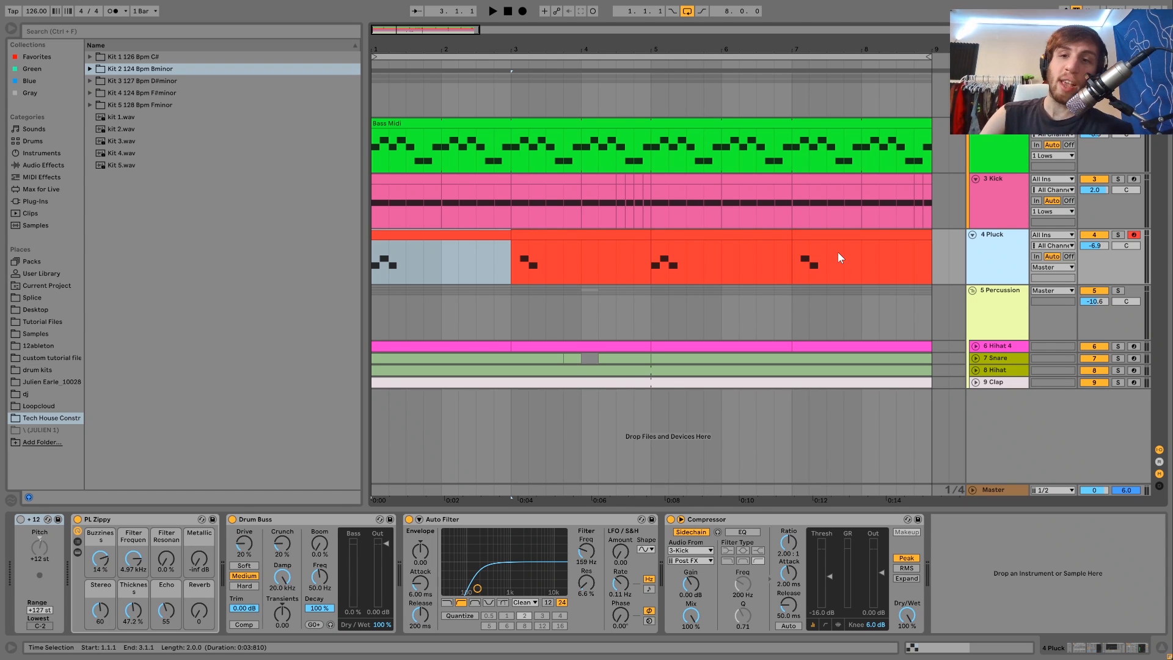
click(1005, 154)
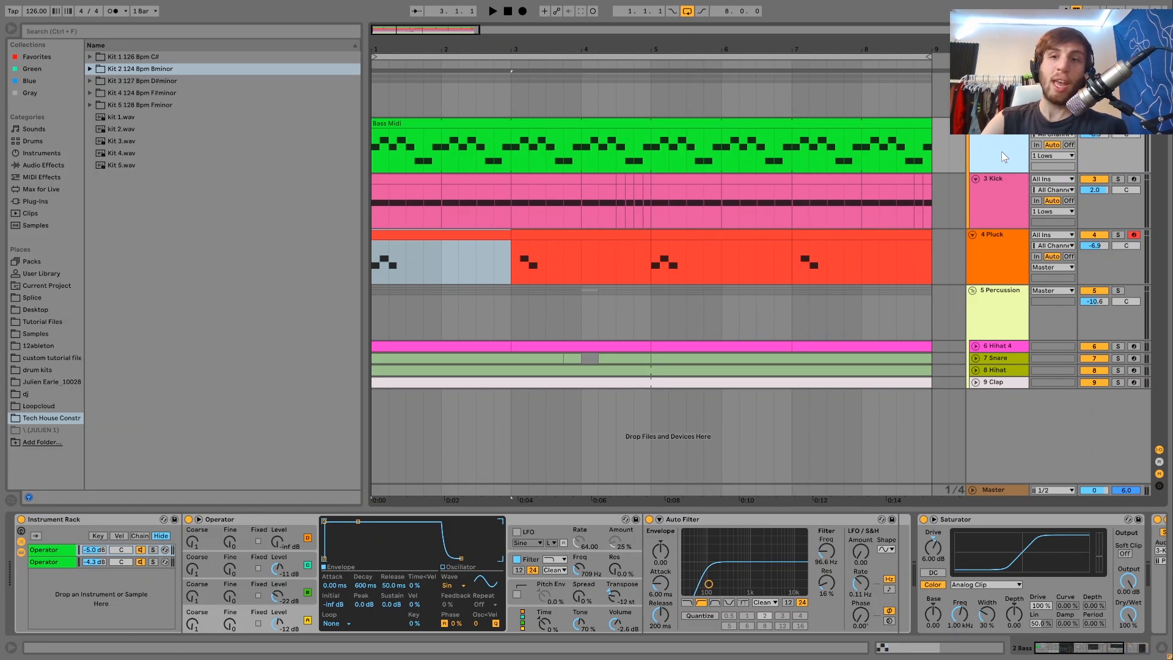
click(438, 235)
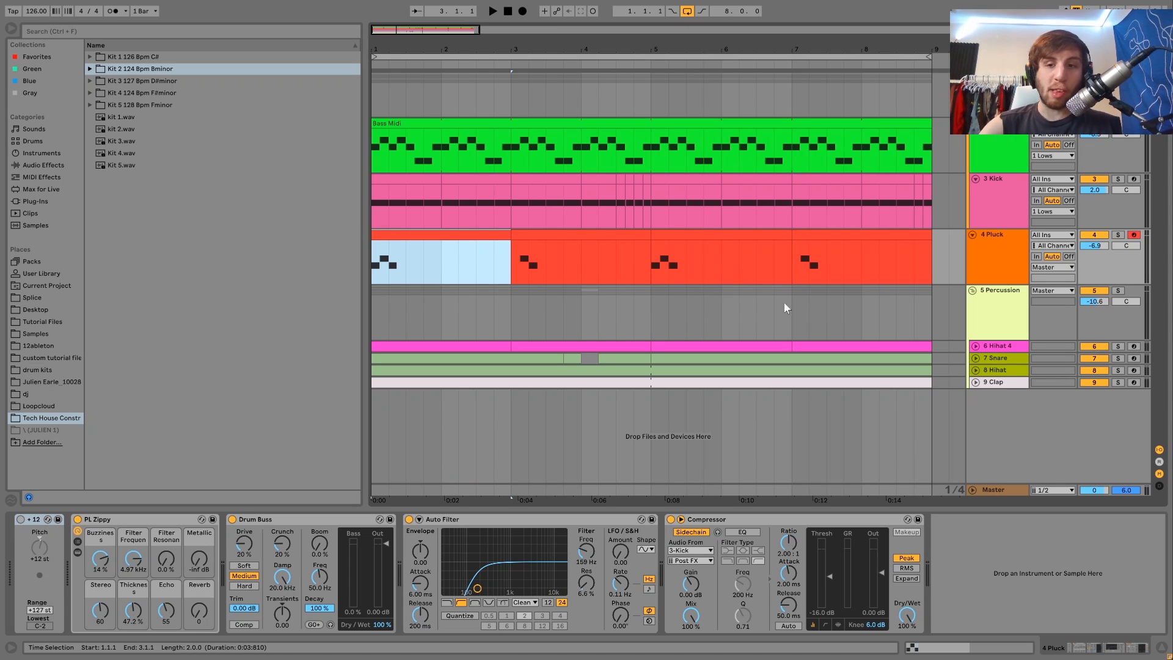
click(981, 357)
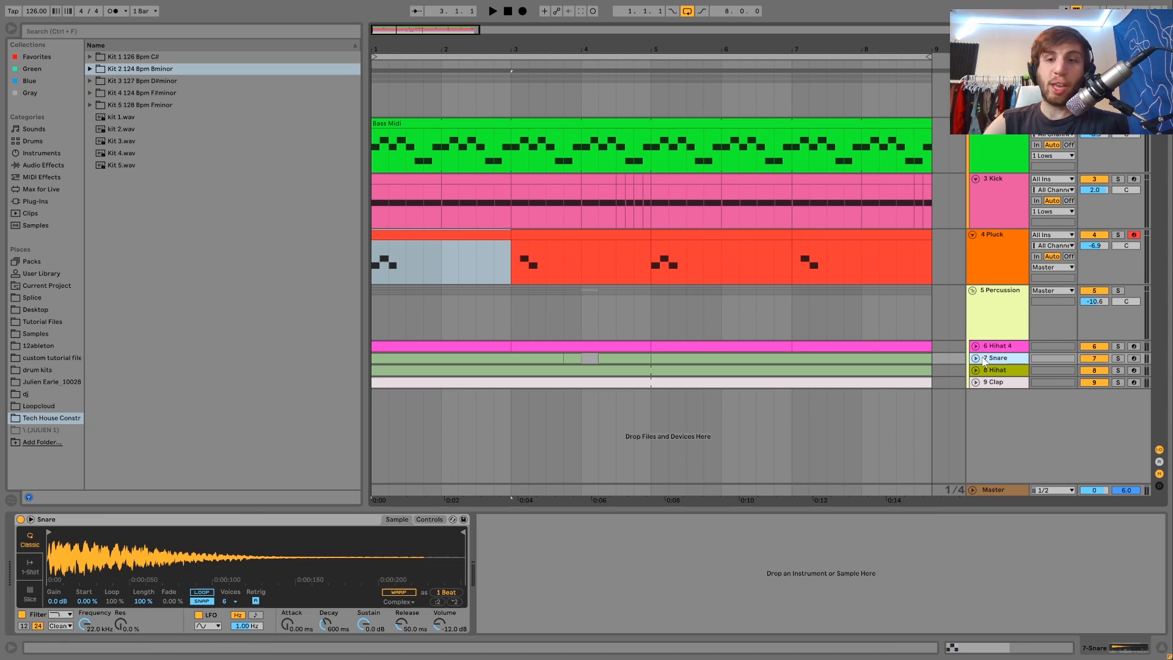
Step: Unfold the Clap track to show its clip and start arrangement playback
click(981, 383)
click(976, 382)
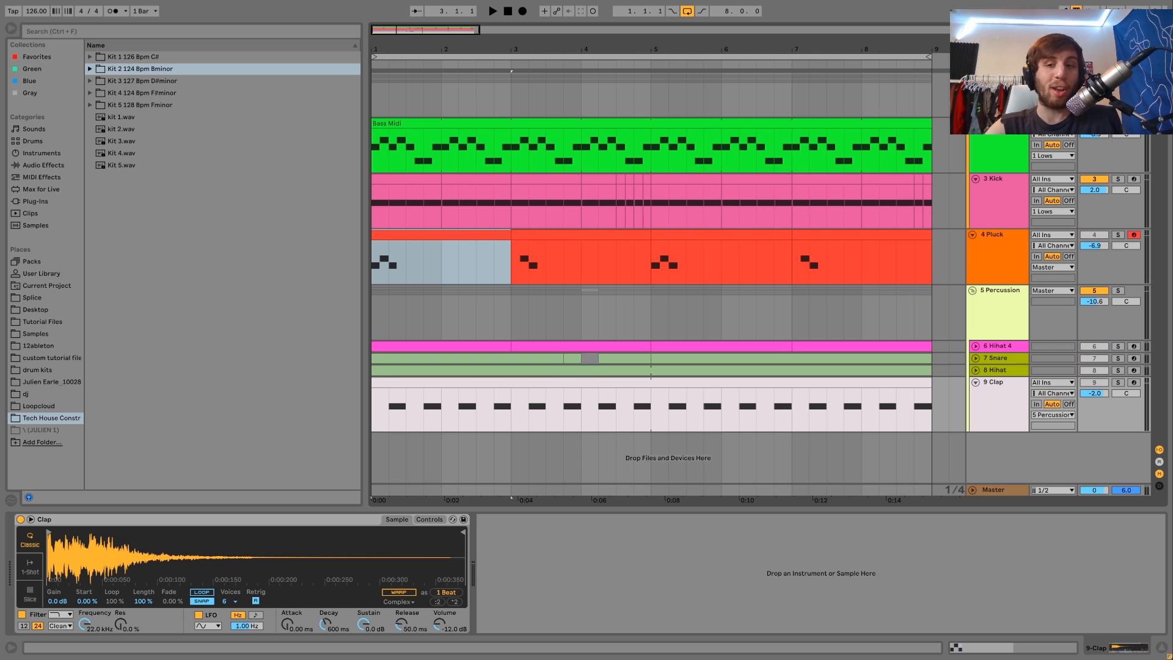
key(space)
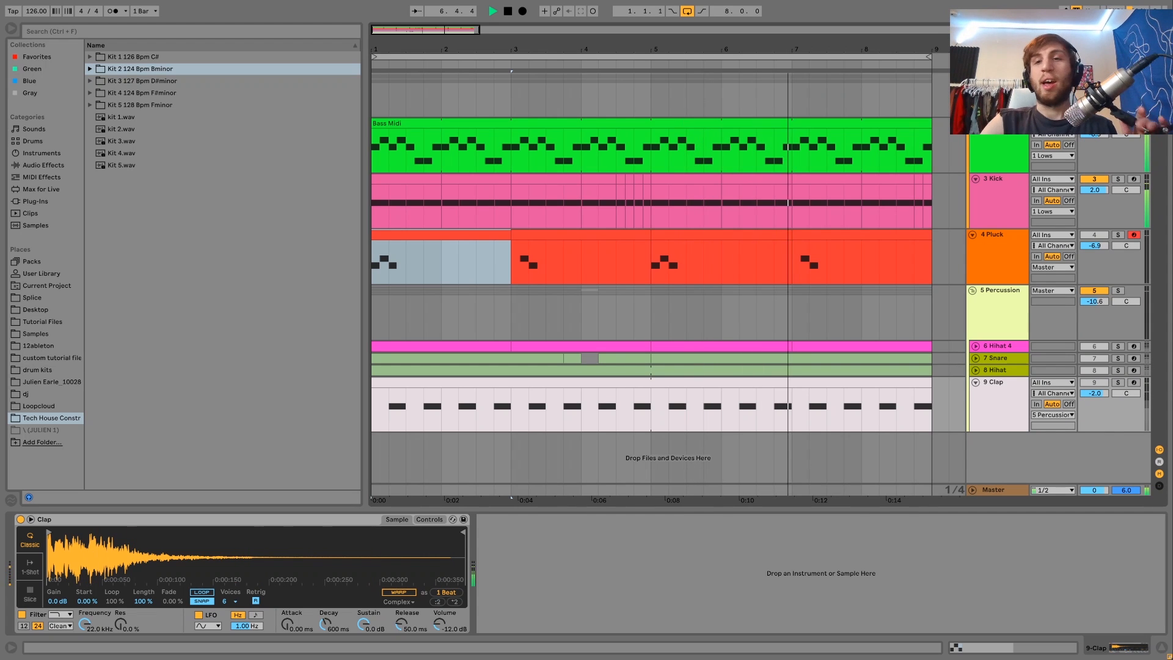
Step: Show the Lows track's Saturator device while stopping and replaying the arrangement
click(998, 92)
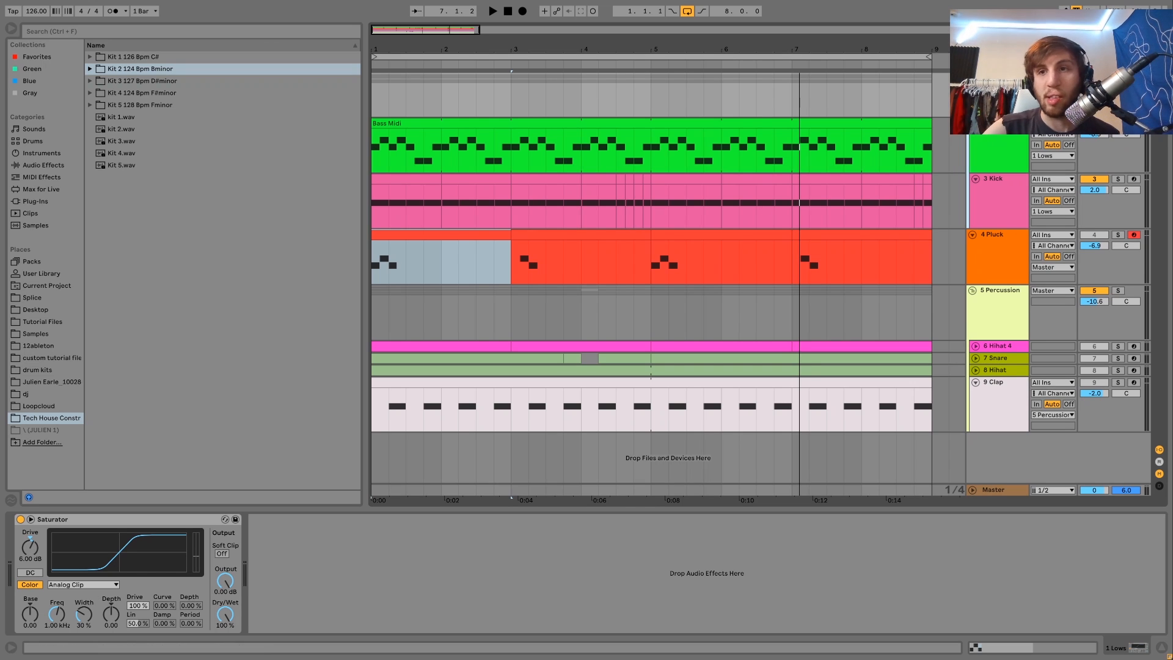
key(space)
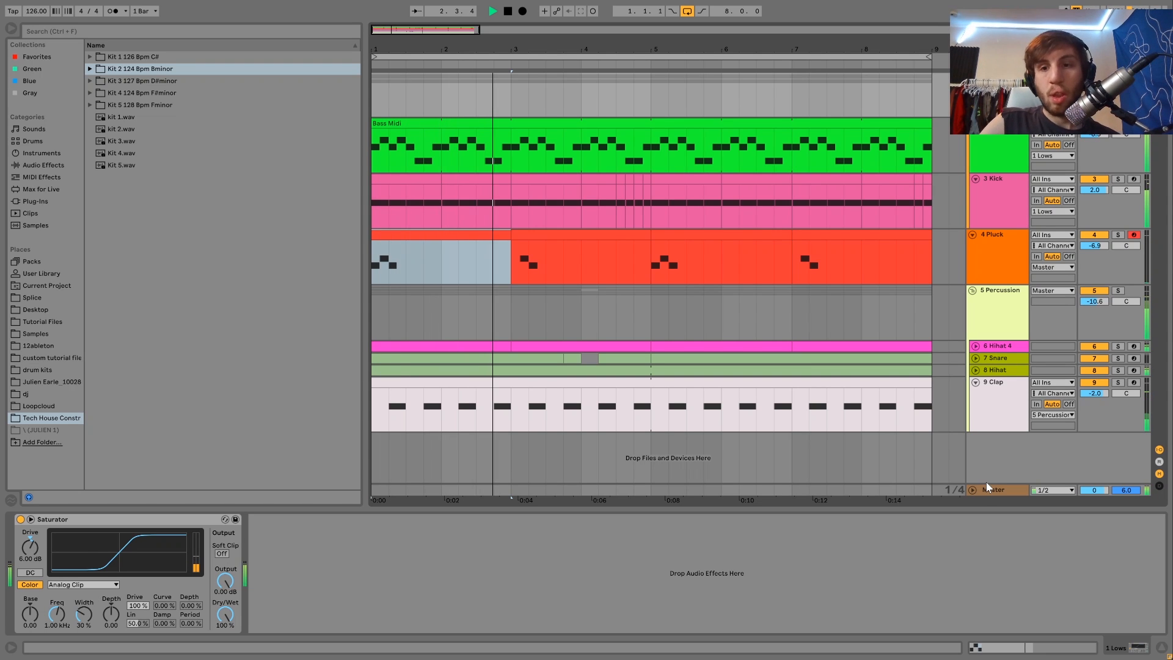
key(space)
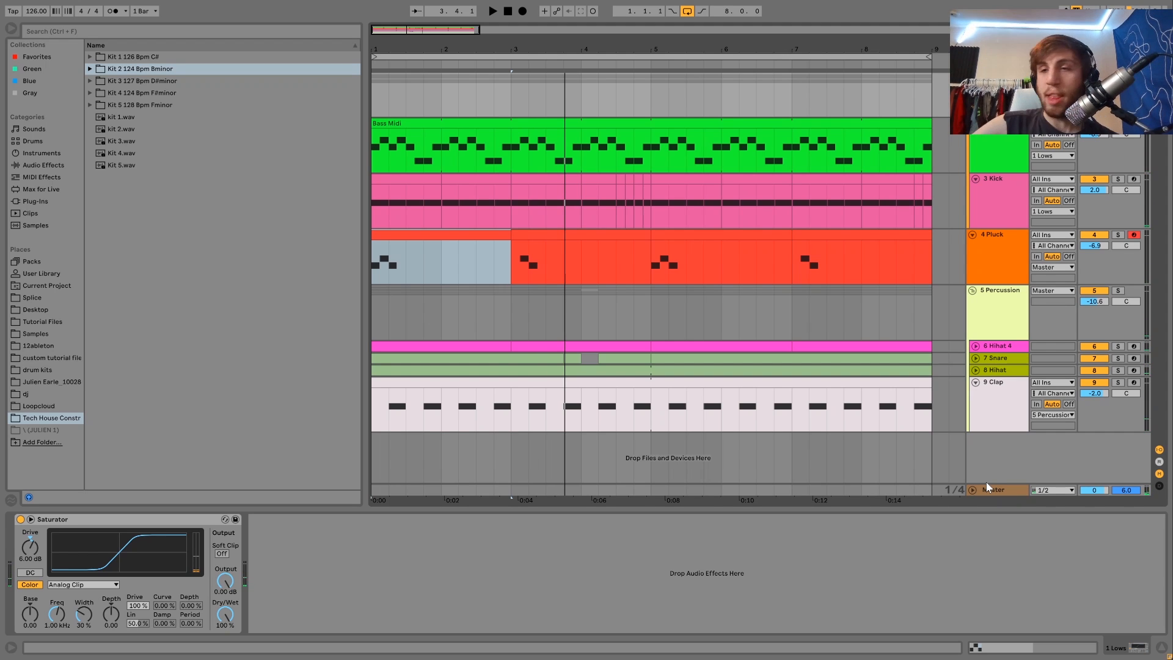
Step: Open the Bass Midi clip in the note editor and fold it to show only its used notes
click(1024, 190)
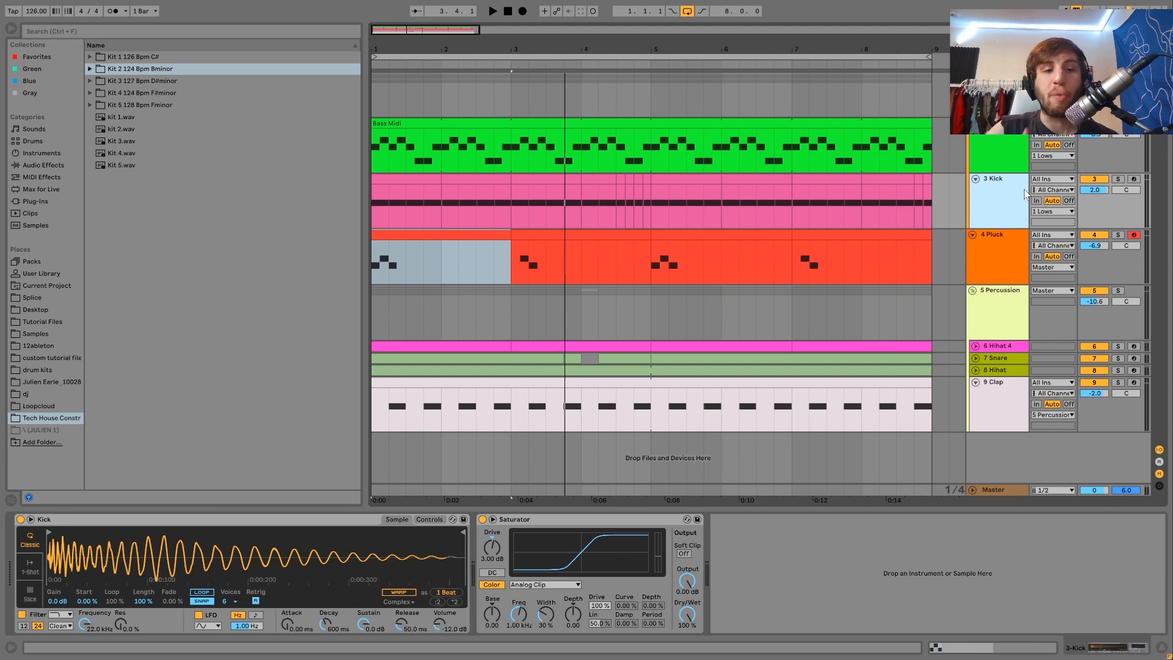
click(1012, 153)
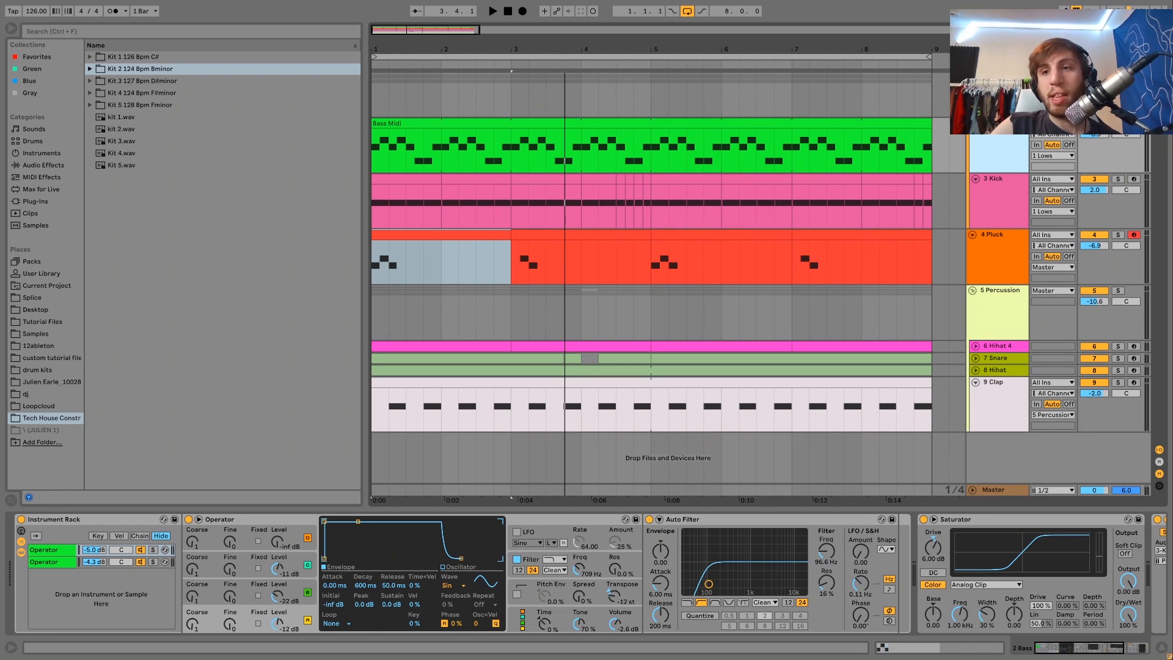
double_click(551, 122)
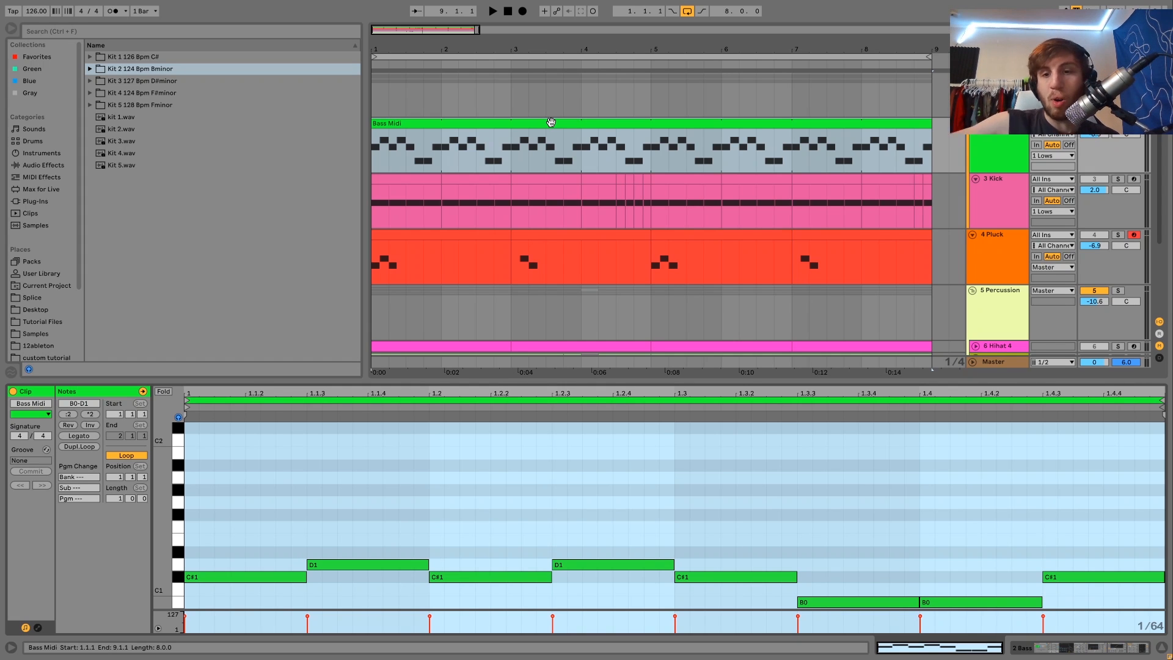
drag(580, 147, 643, 121)
click(537, 123)
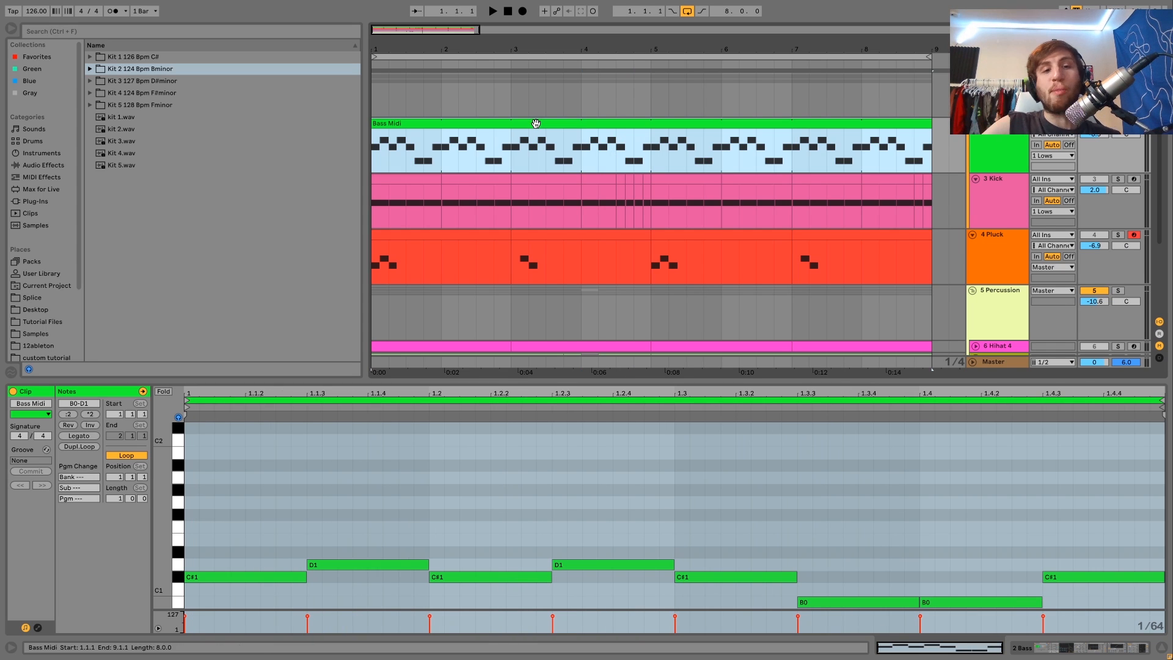
click(165, 394)
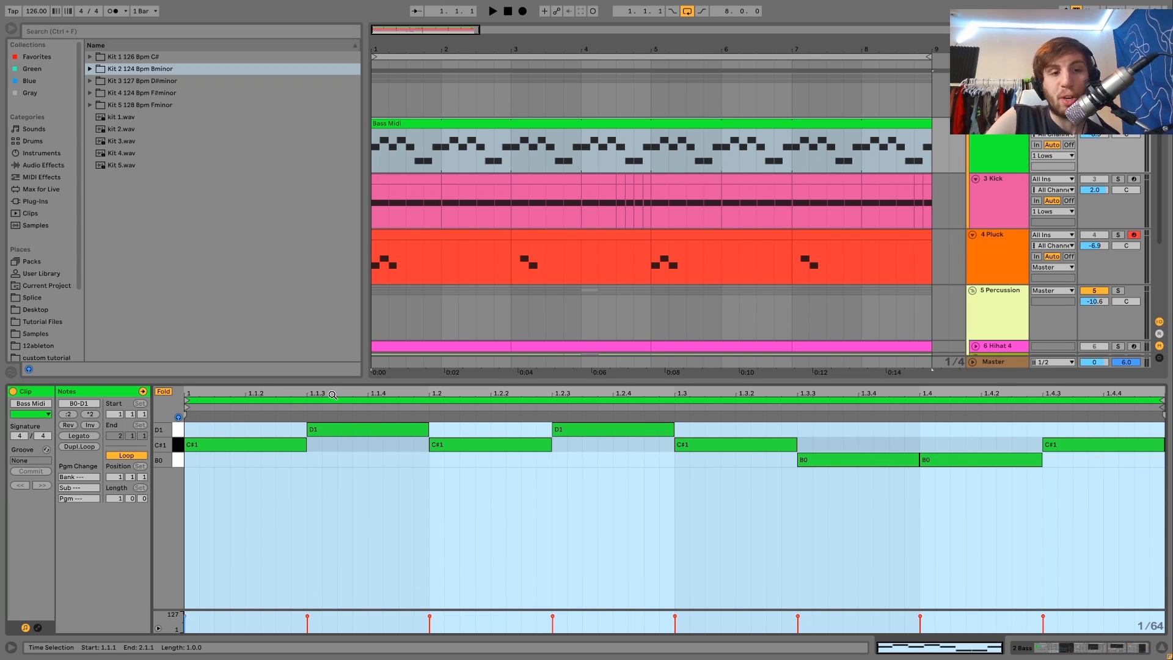
Step: Play the arrangement and replay it with the Kick track soloed
key(space)
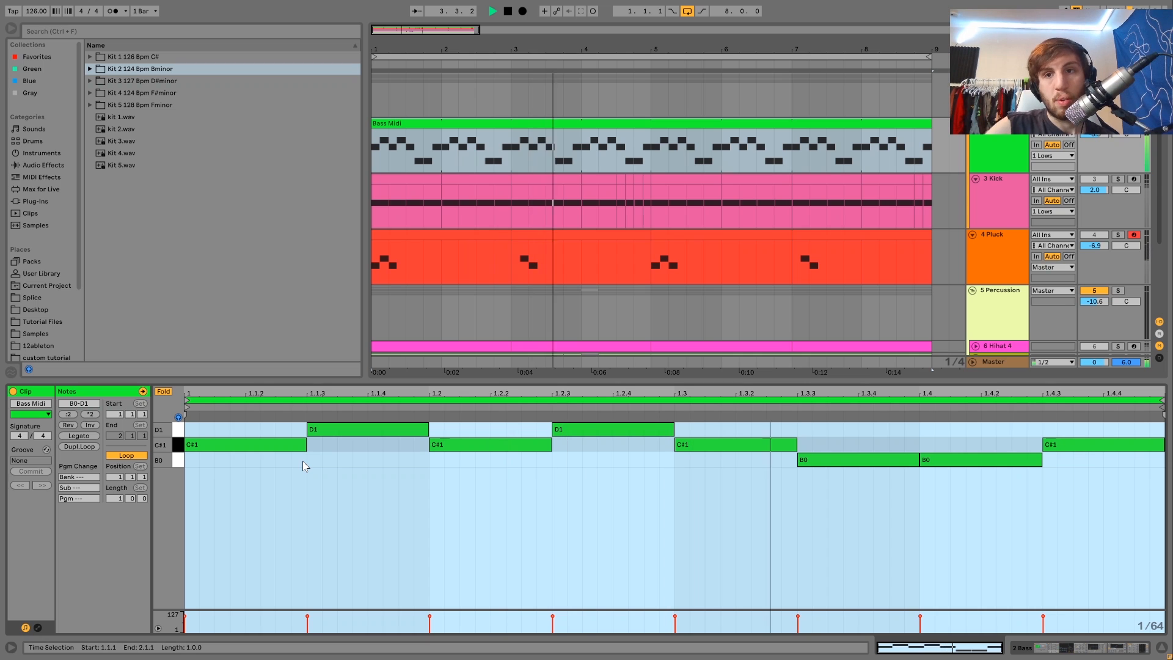
key(space)
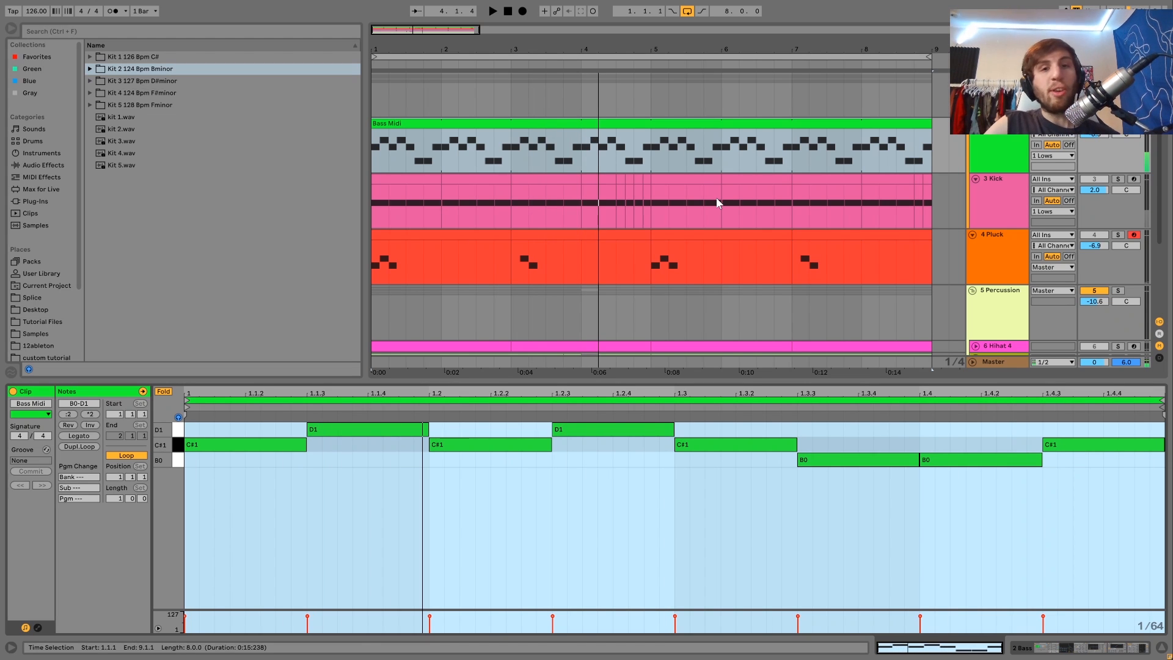
click(1007, 197)
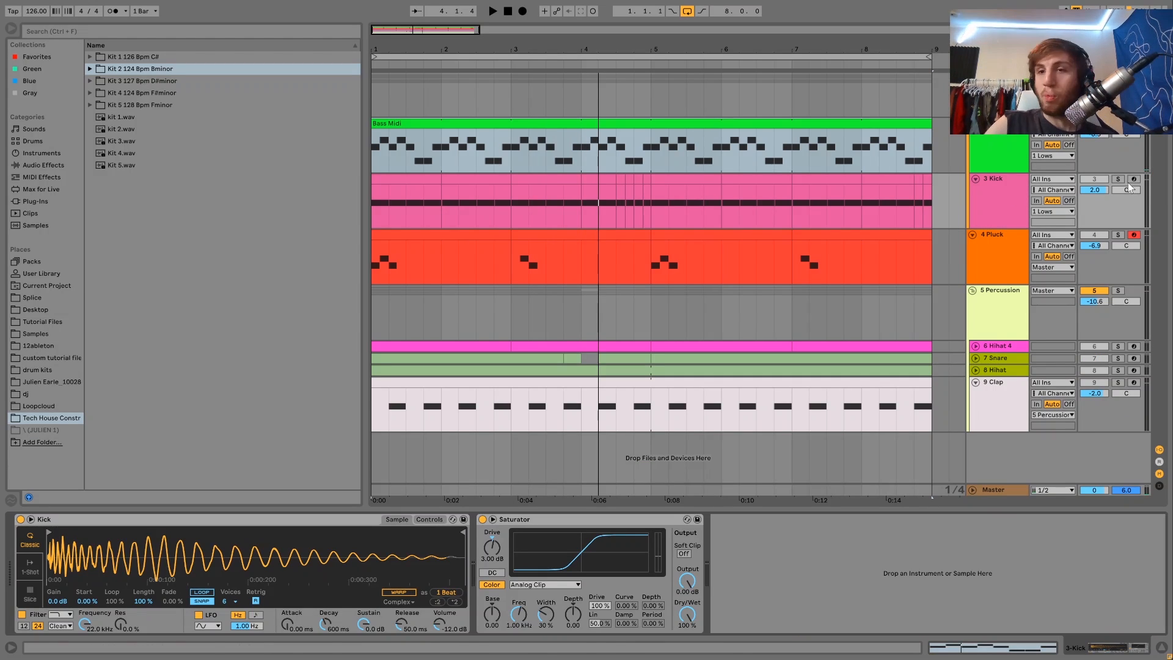
click(1119, 178)
key(space)
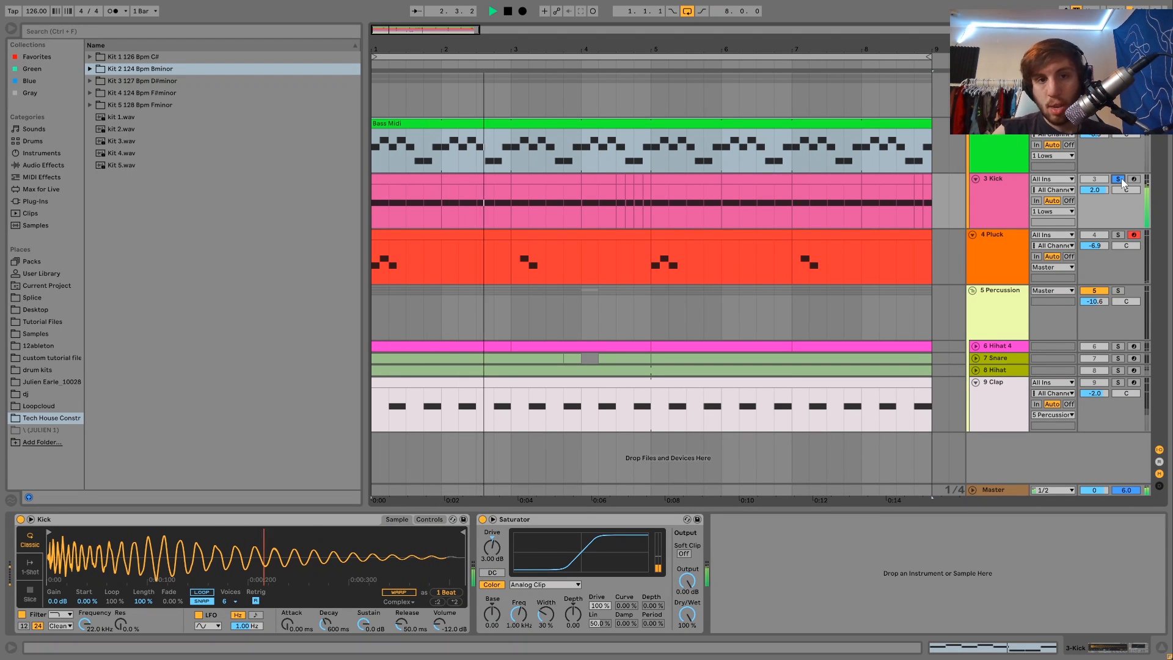
key(space)
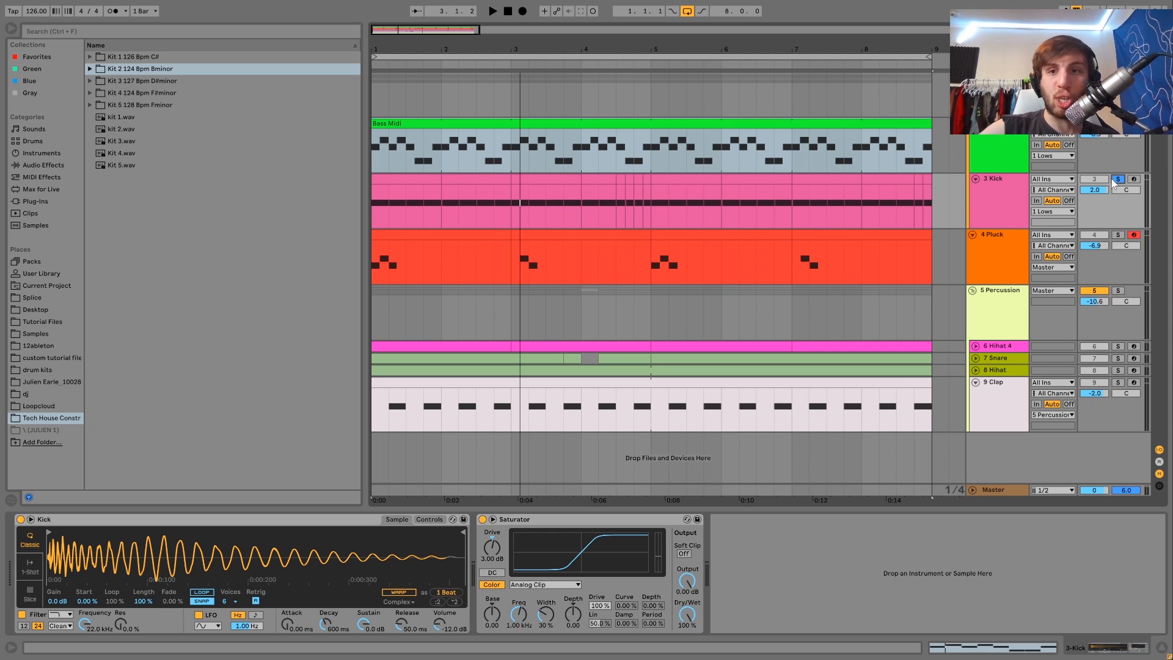
Step: Unsolo the Kick track and play back the full arrangement
click(1014, 187)
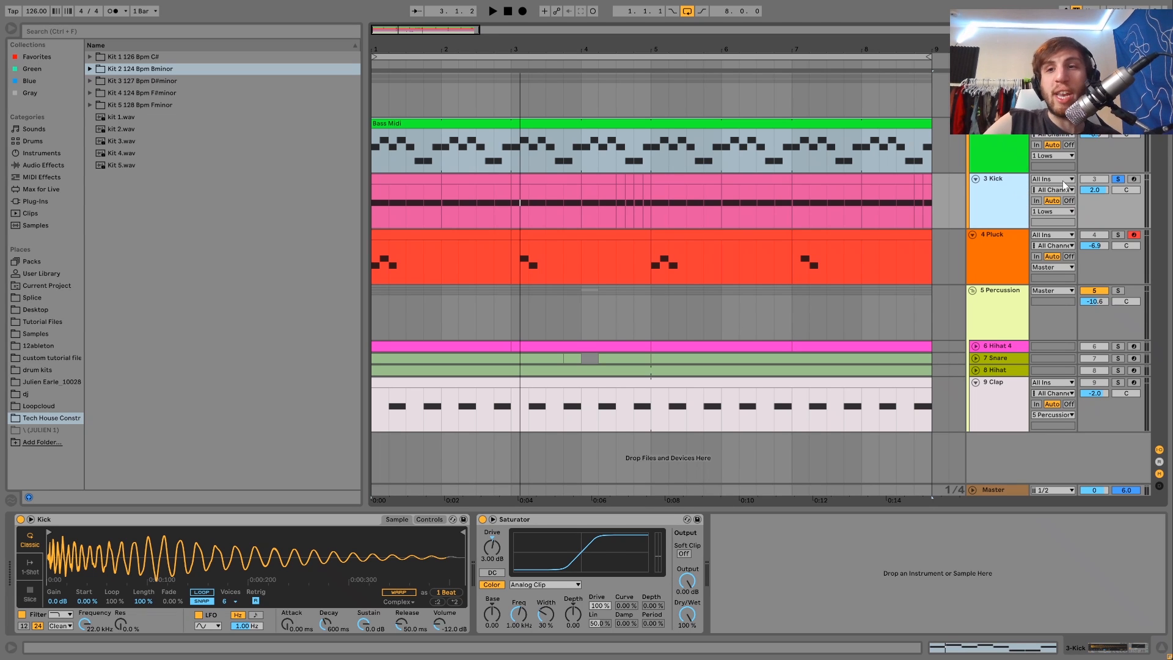
click(1118, 179)
key(space)
click(1003, 200)
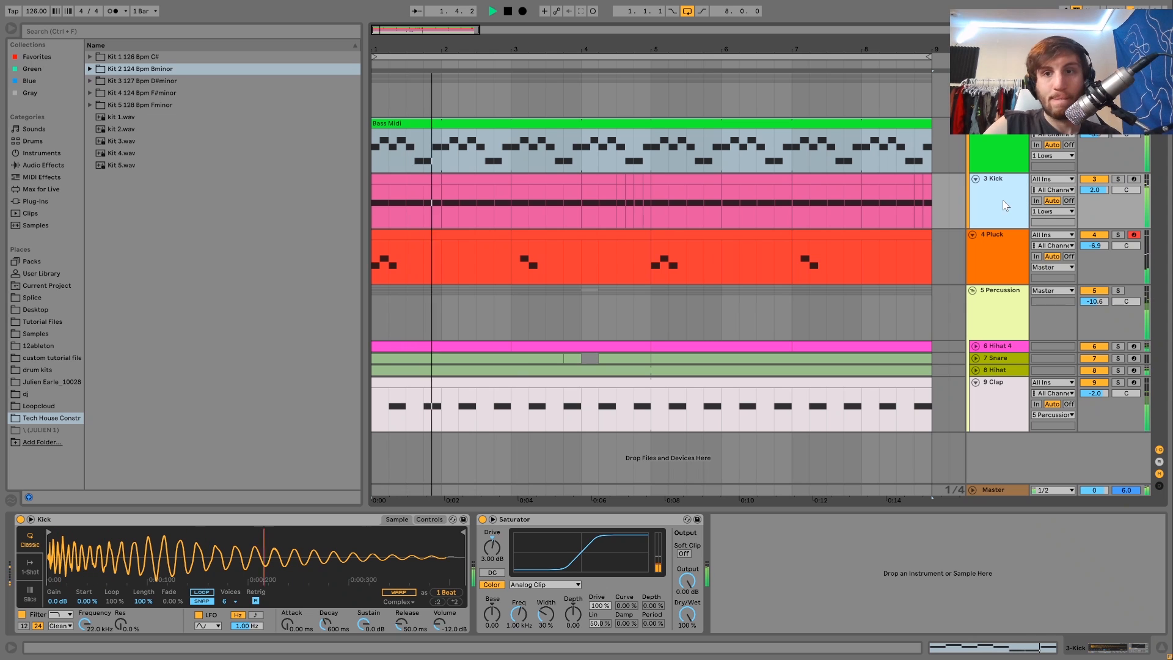
key(space)
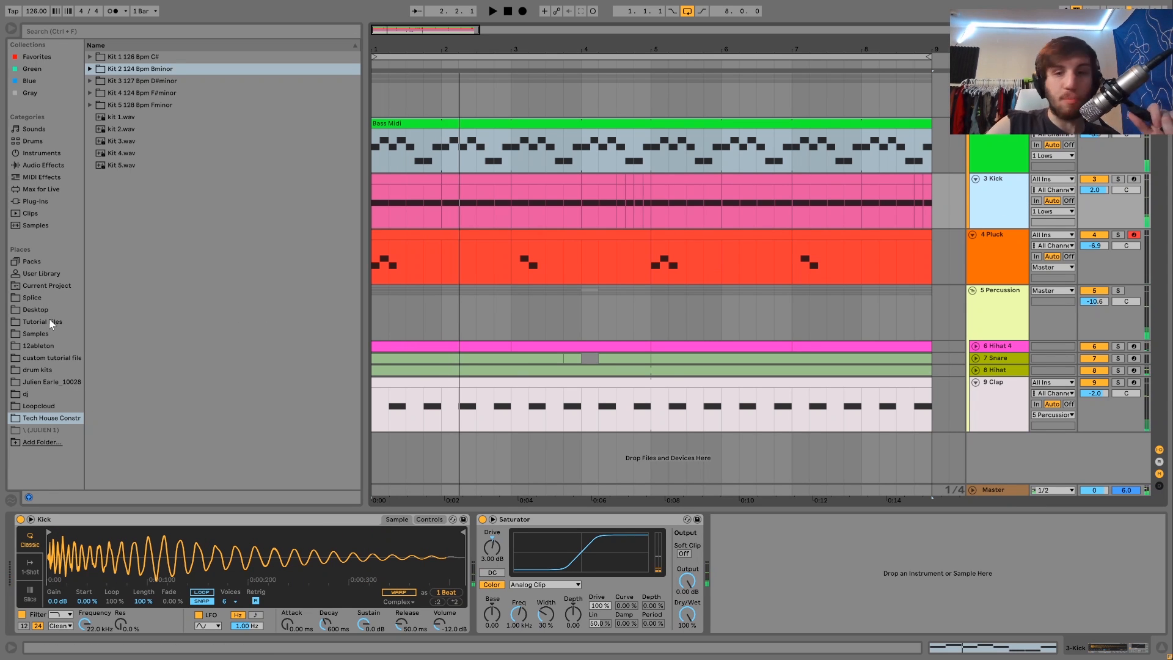
Step: Browse the Tutorial Files folder and preview Kick.wav in the Vril Techno Tutorial Project folder
click(42, 321)
scroll(146, 278, down, 8)
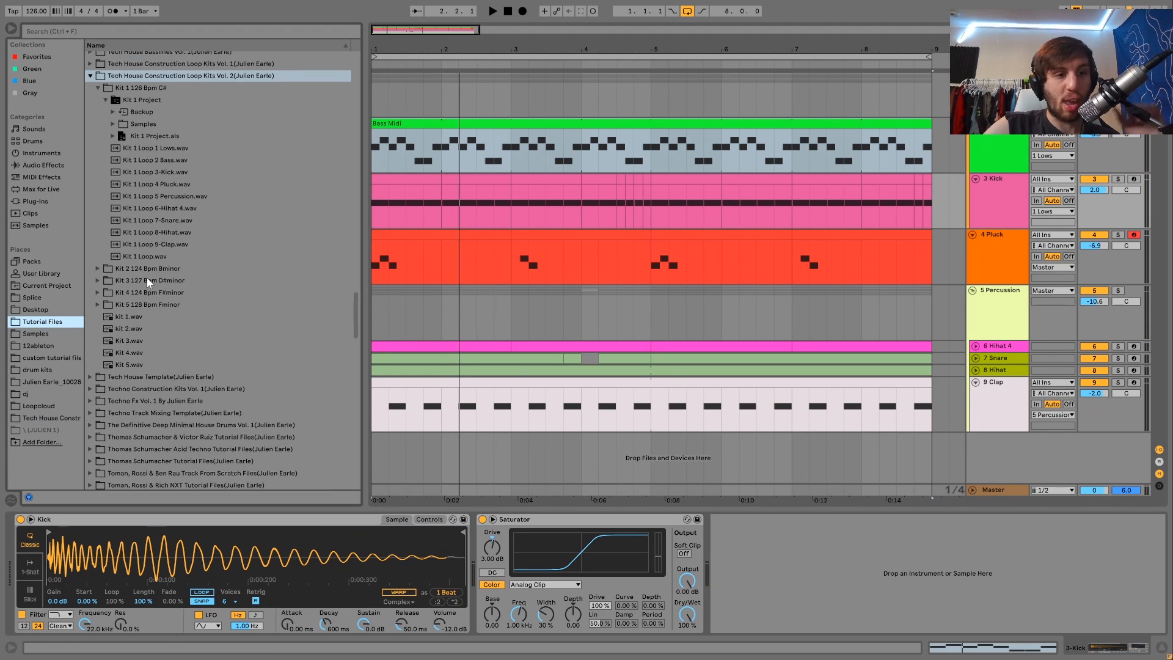
scroll(147, 277, down, 2)
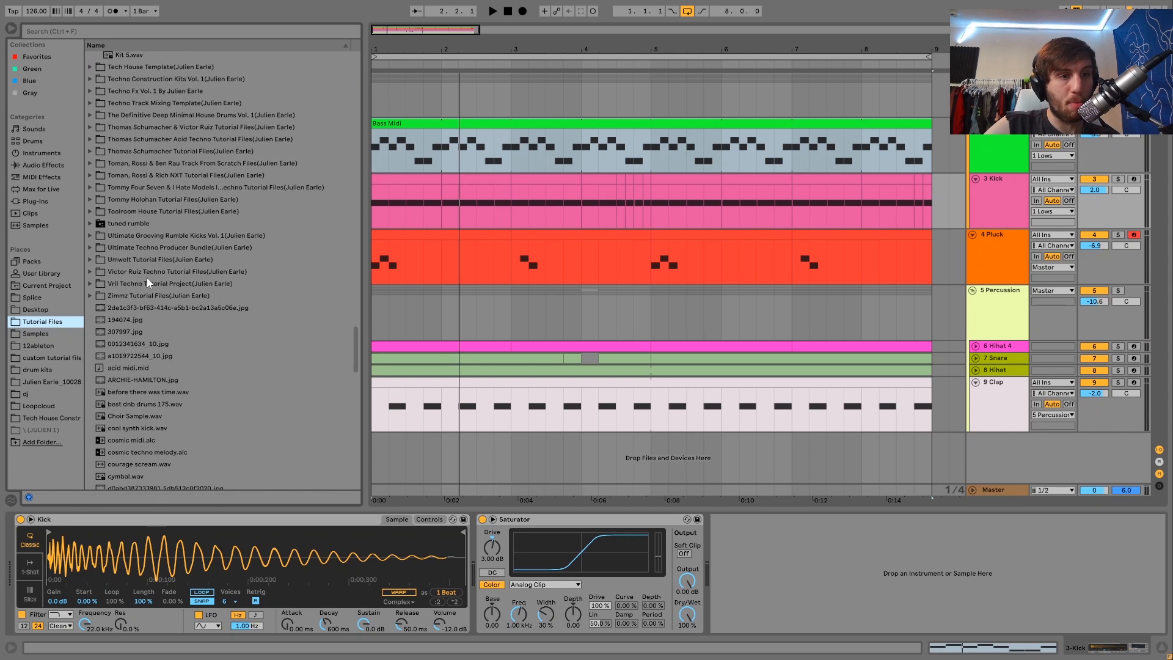
click(90, 278)
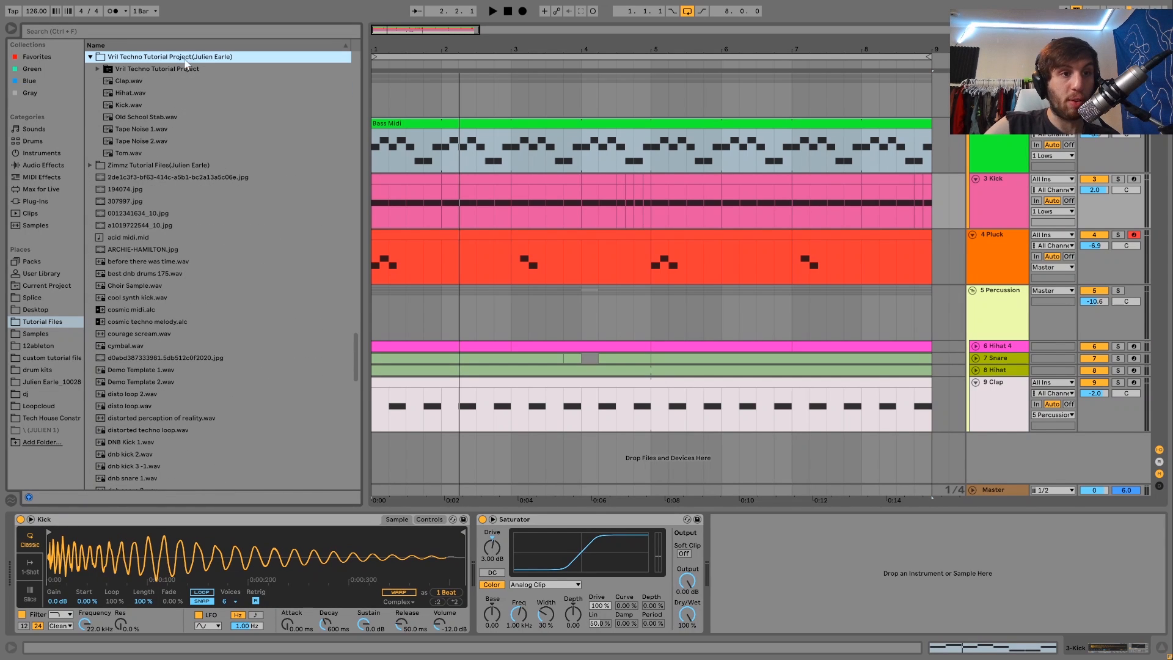
click(133, 108)
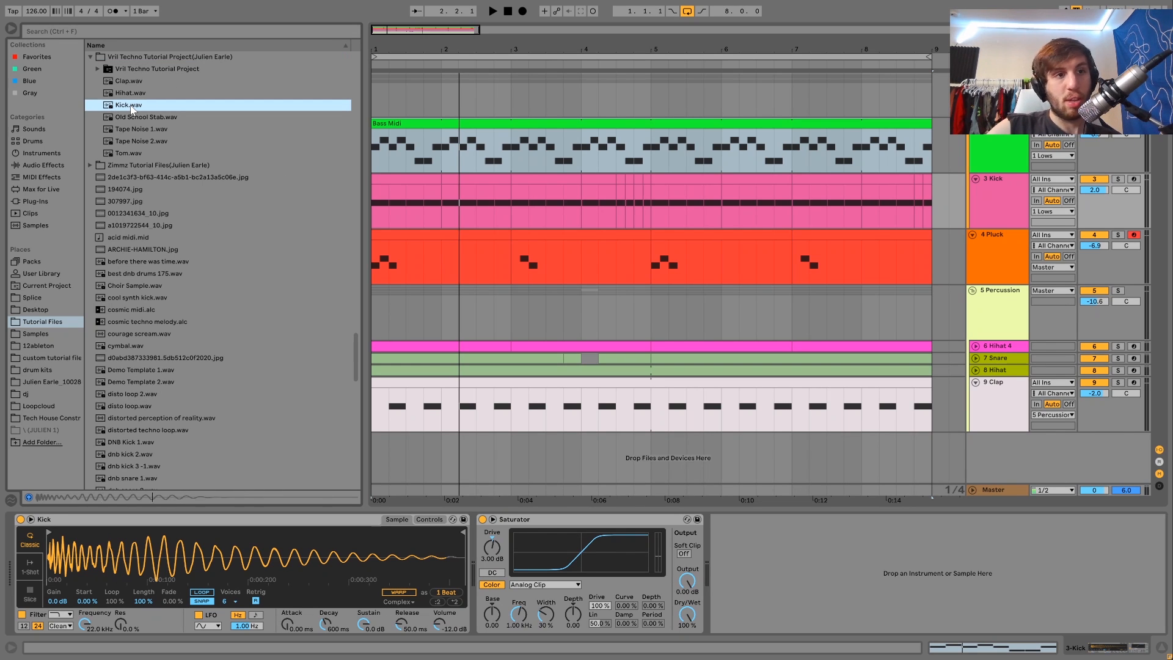
Step: Expand the Umwelt Tutorial Files folder and preview its Kick.wav sample
scroll(134, 112, up, 4)
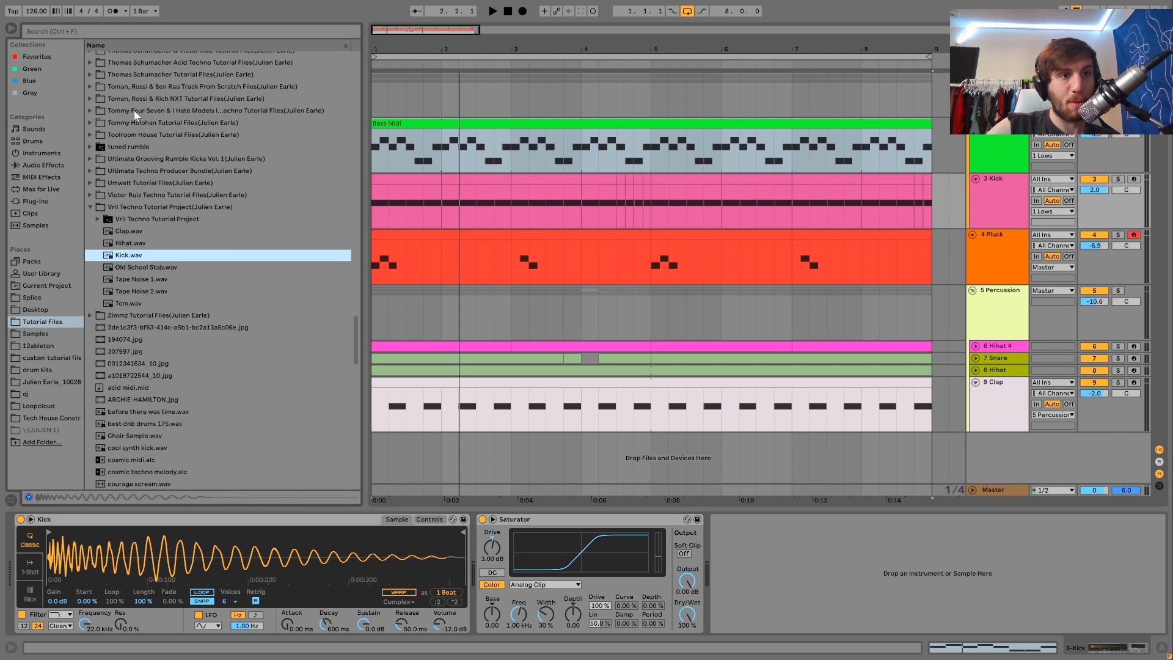
click(124, 183)
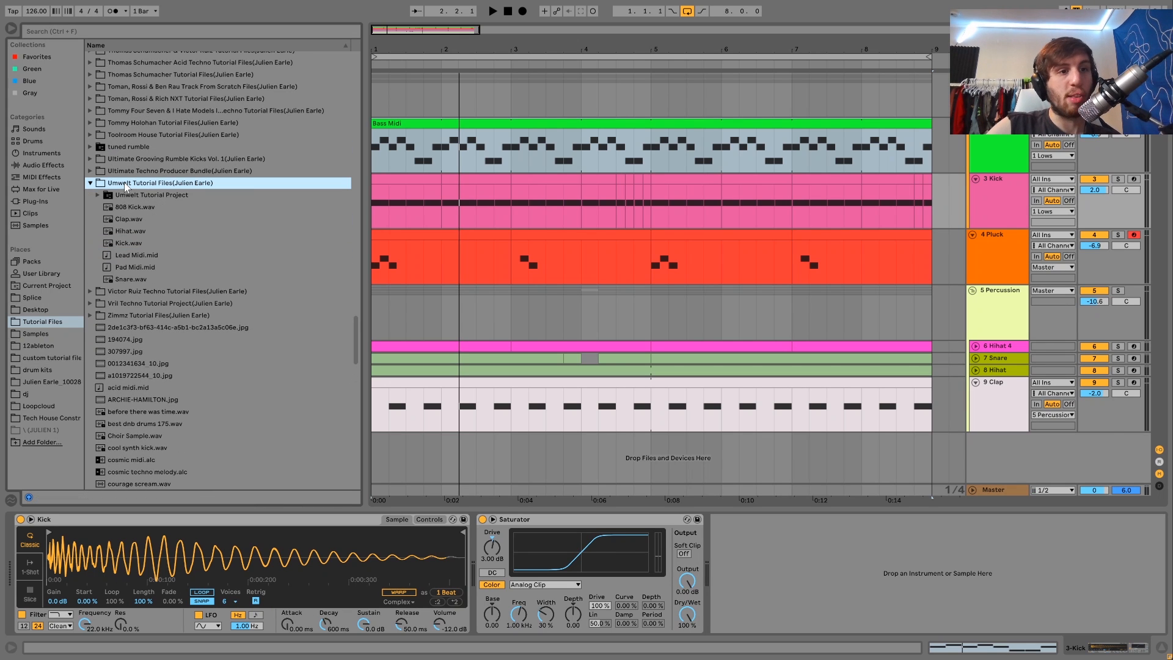
click(128, 244)
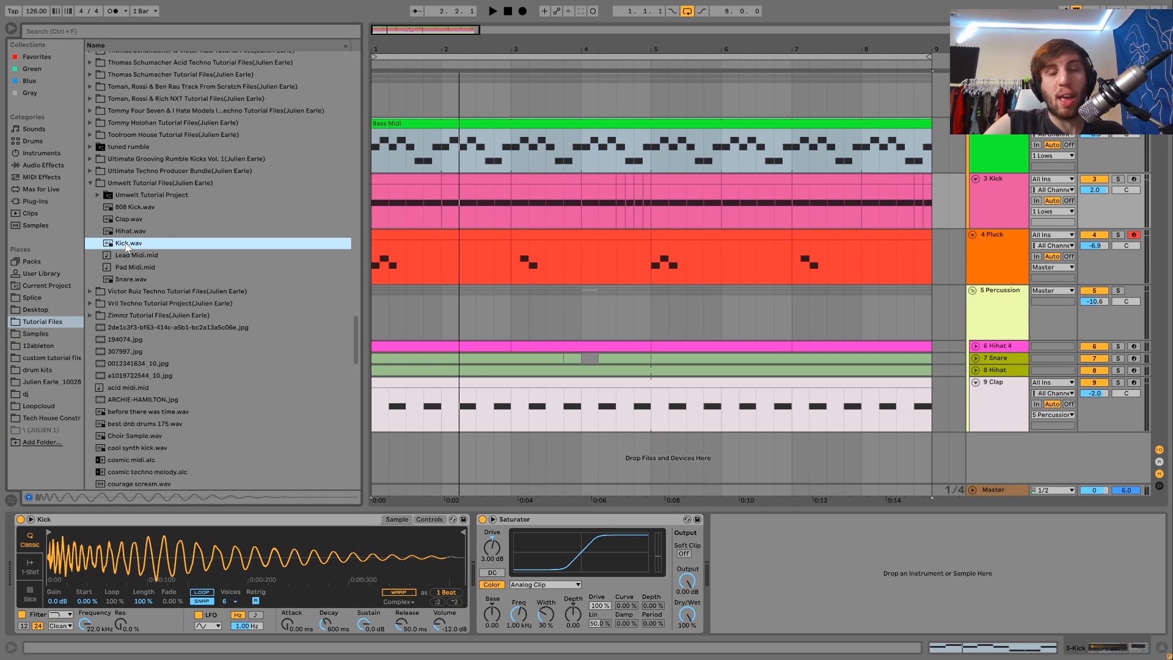
click(124, 243)
Step: Play back the arrangement again to compare the kit's kick
key(space)
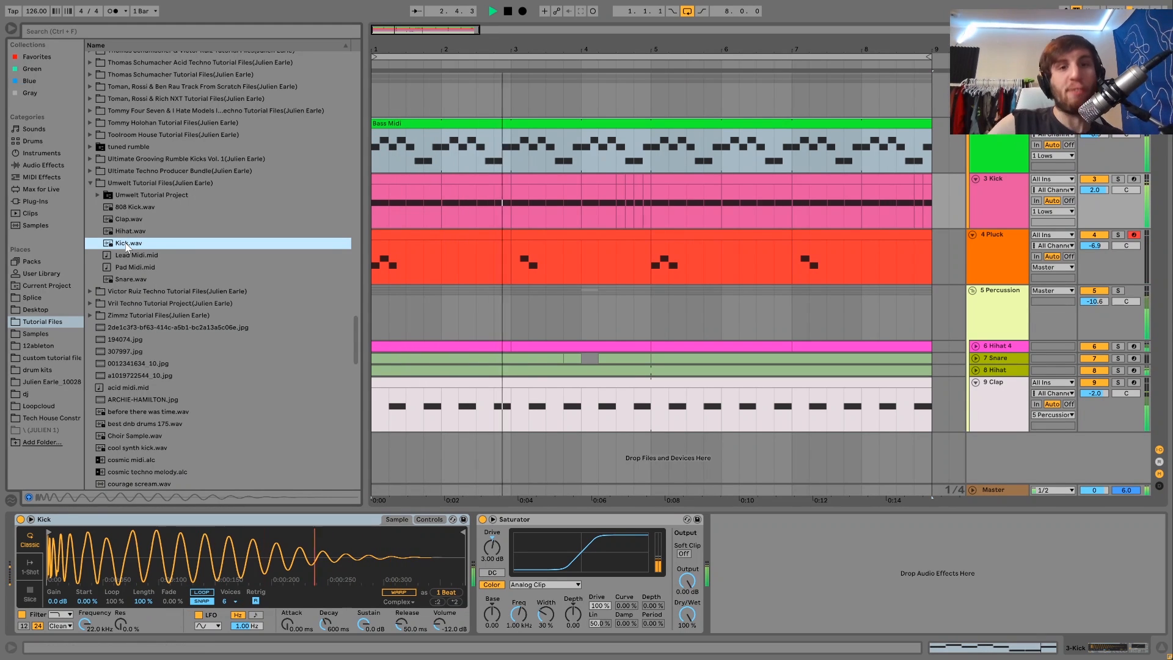
key(space)
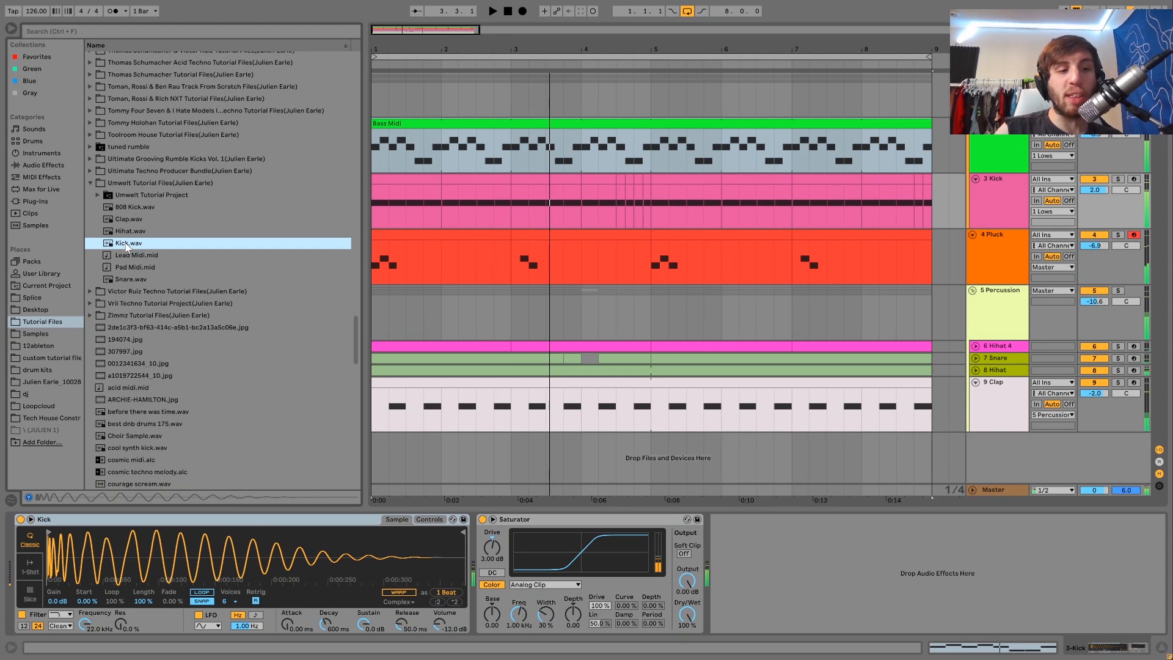
key(space)
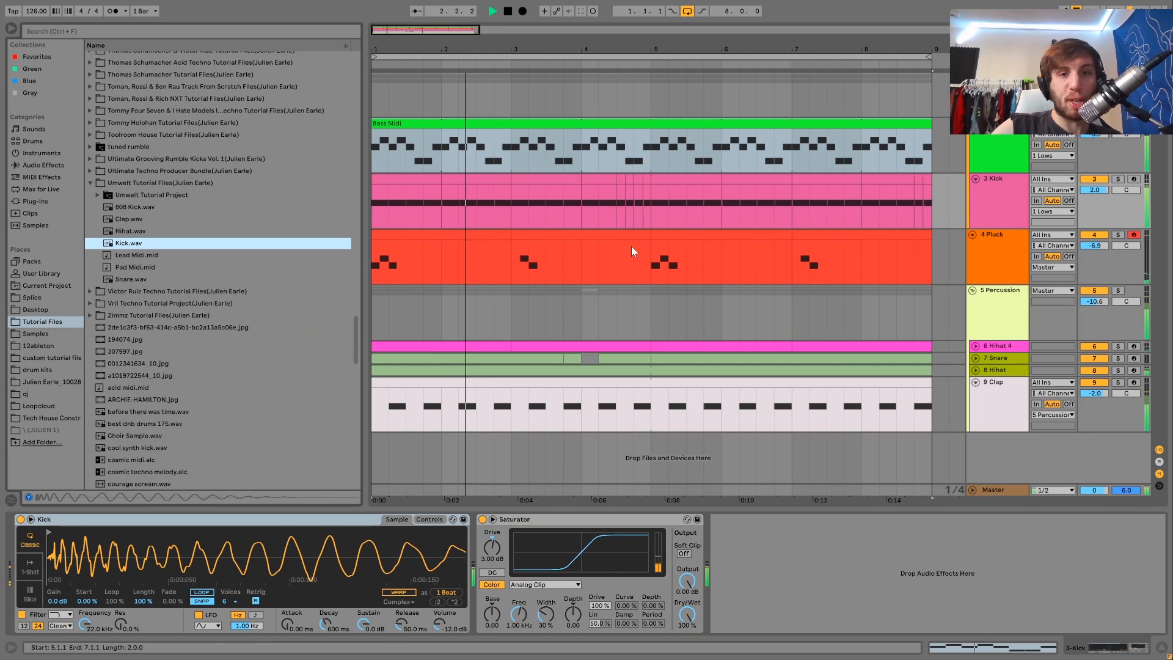
Step: Select the Kick track and play back the arrangement to listen to the kit's kick
click(1014, 196)
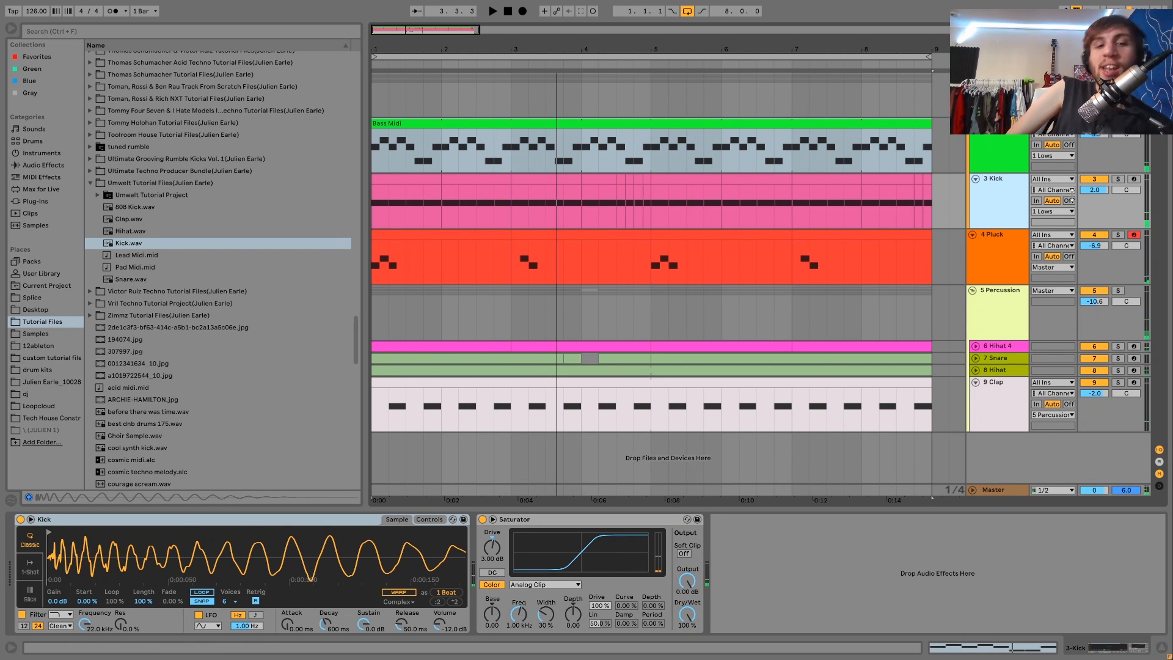
key(space)
key(space)
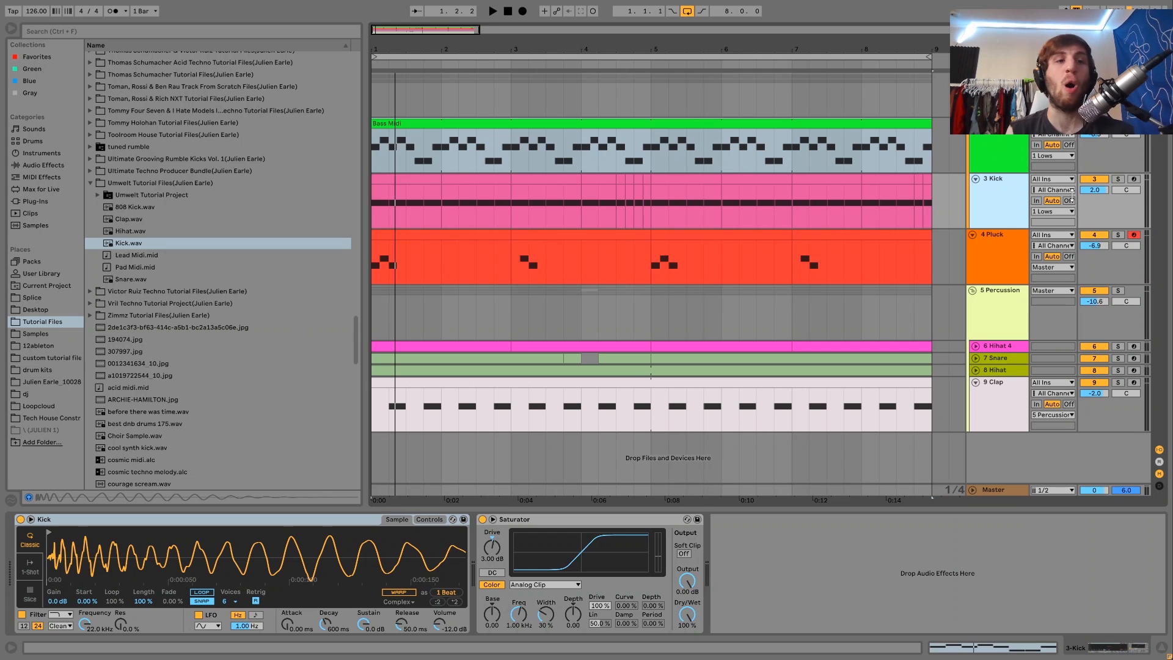
key(space)
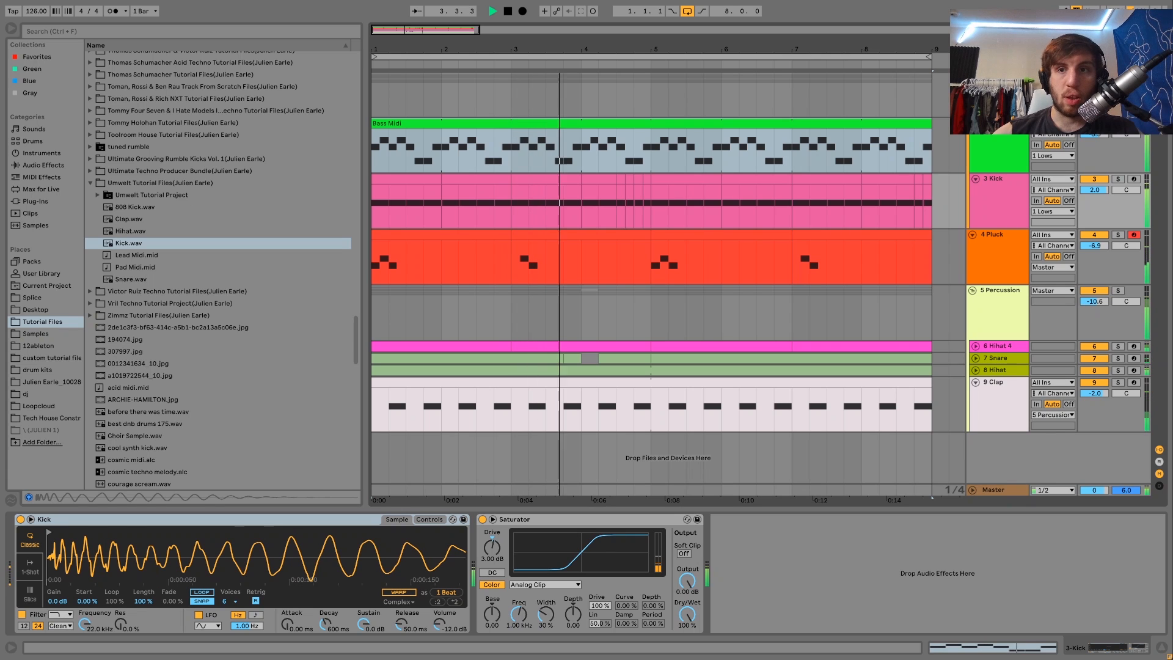
key(space)
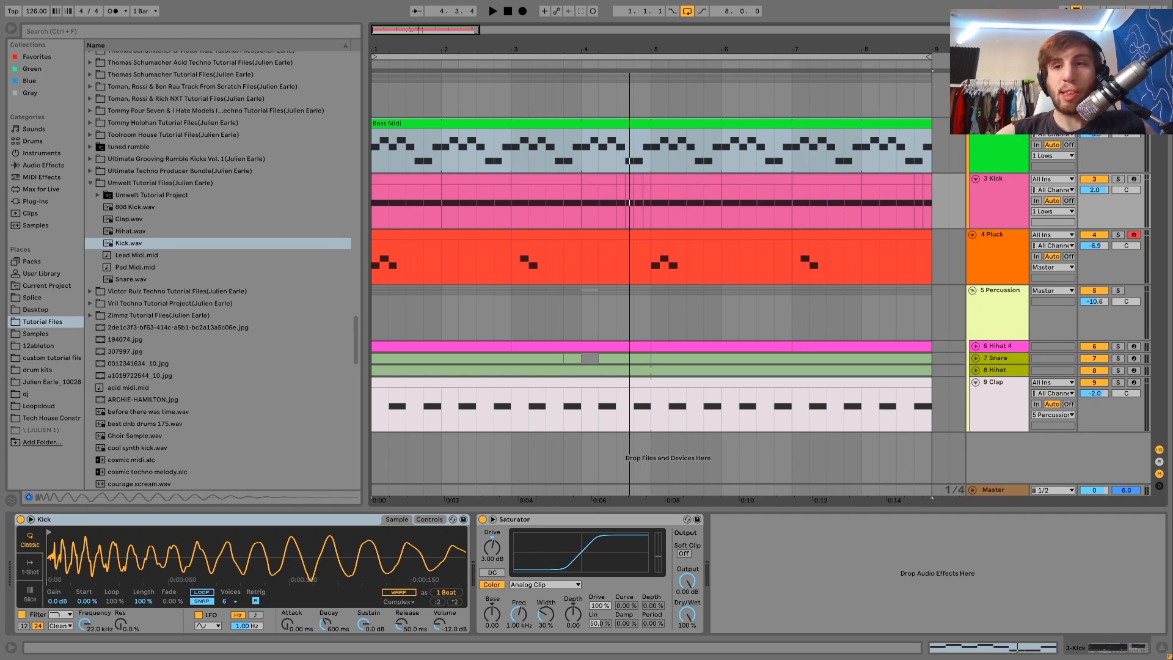
click(979, 182)
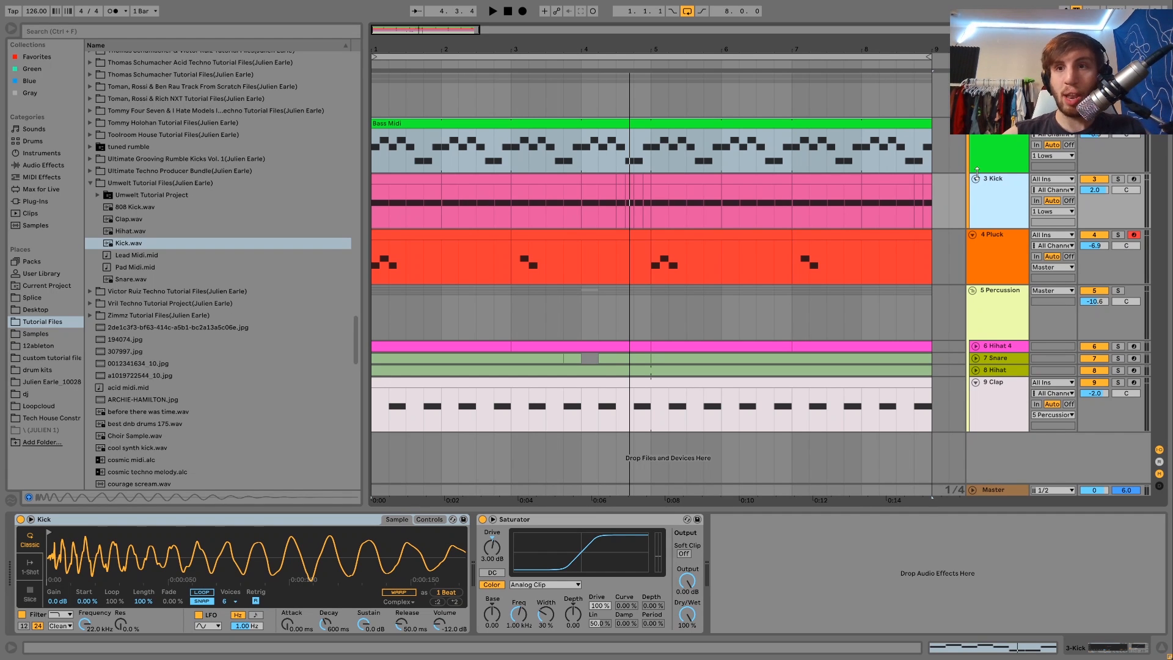
key(space)
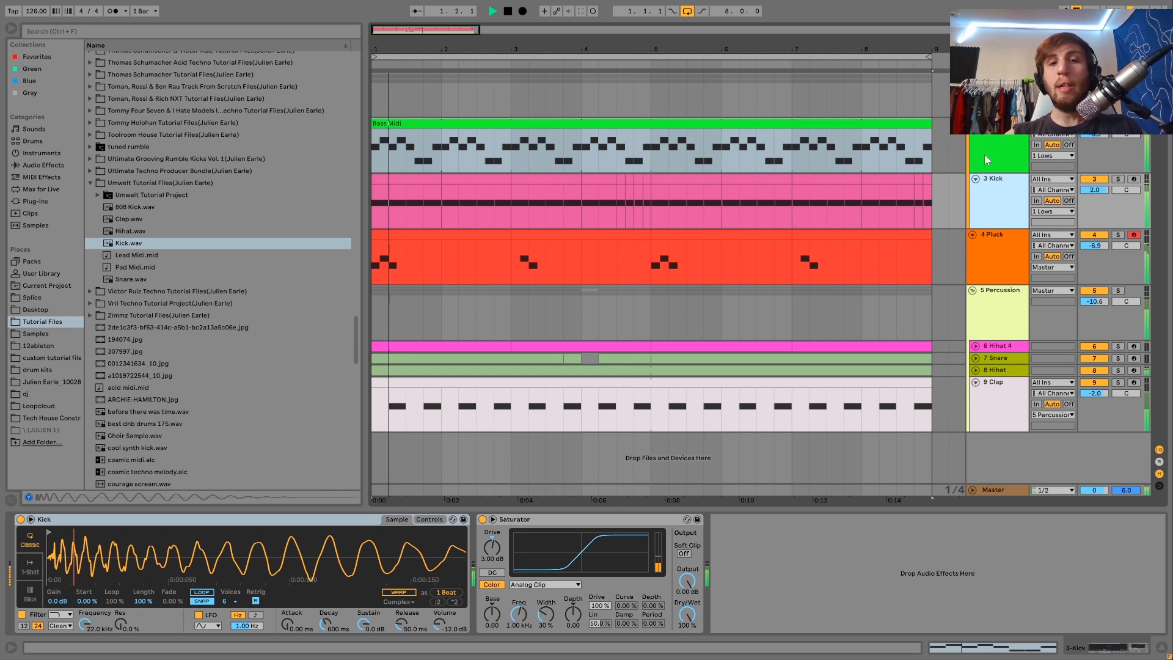
Step: Select and solo the Percussion track to hear it with its Drum Buss and EQ Eight
click(1010, 315)
click(1118, 291)
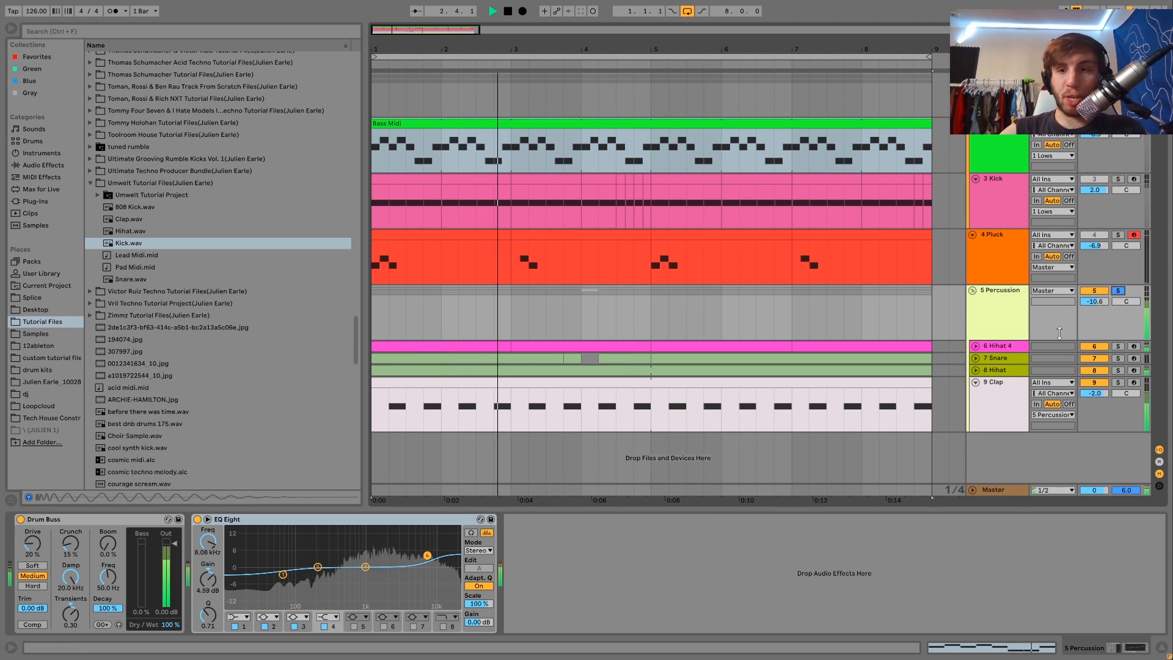
Step: Unfold the Hihat 4, Snare and Hihat tracks to show their clips while playing back
click(1002, 349)
click(976, 346)
key(space)
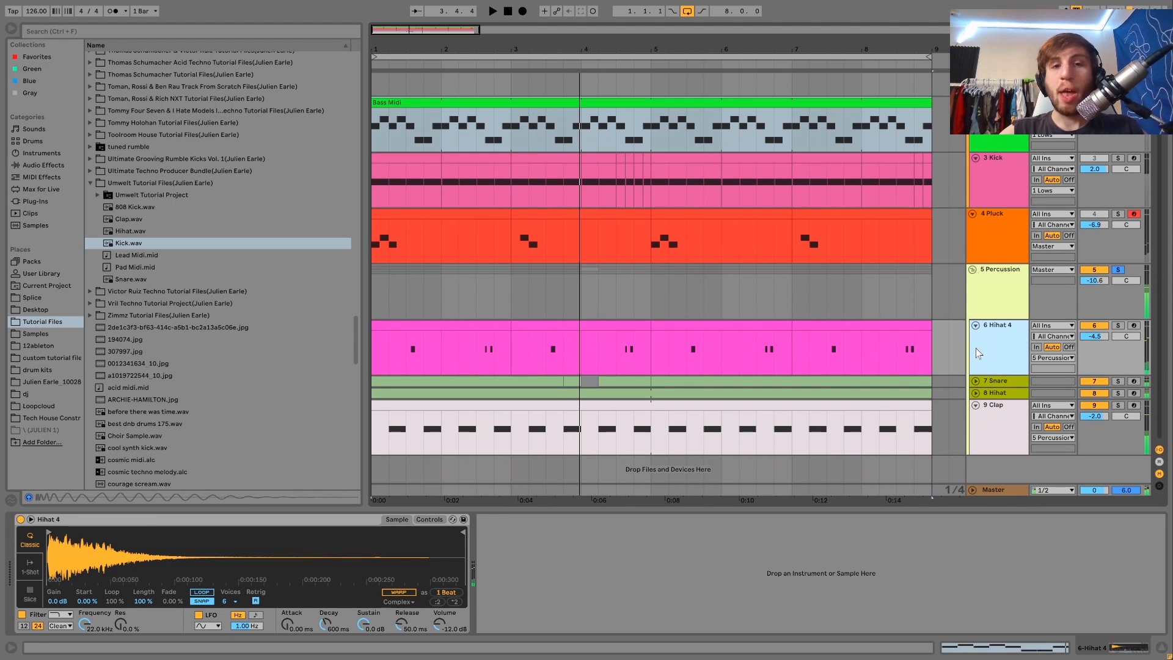
click(976, 381)
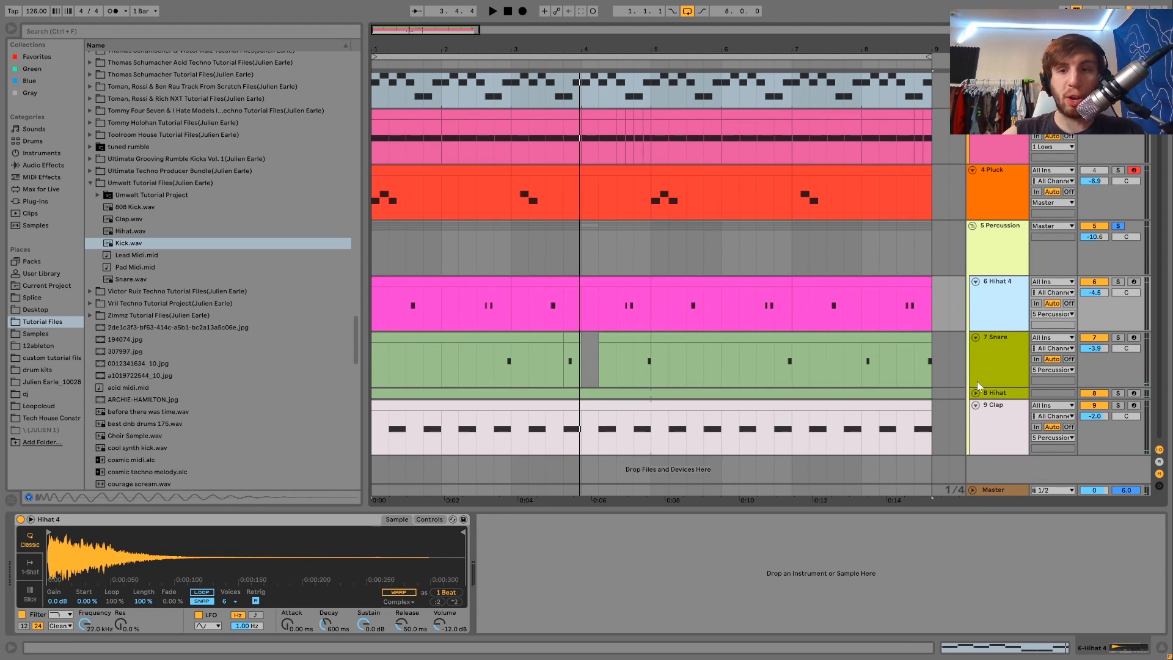
click(980, 393)
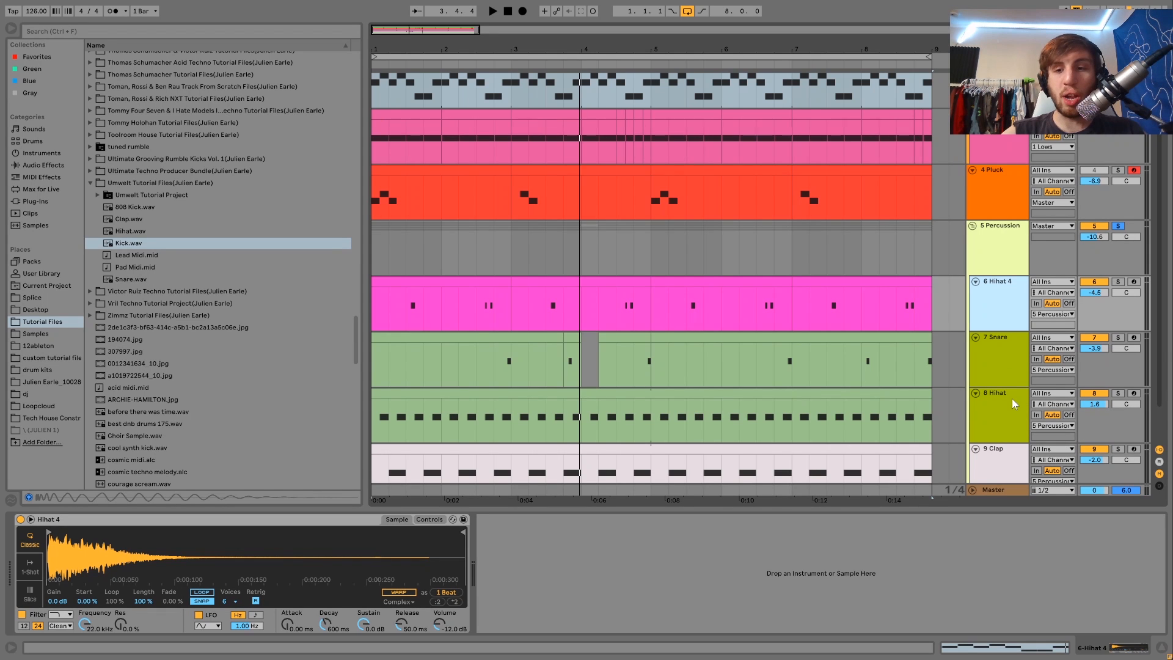
key(space)
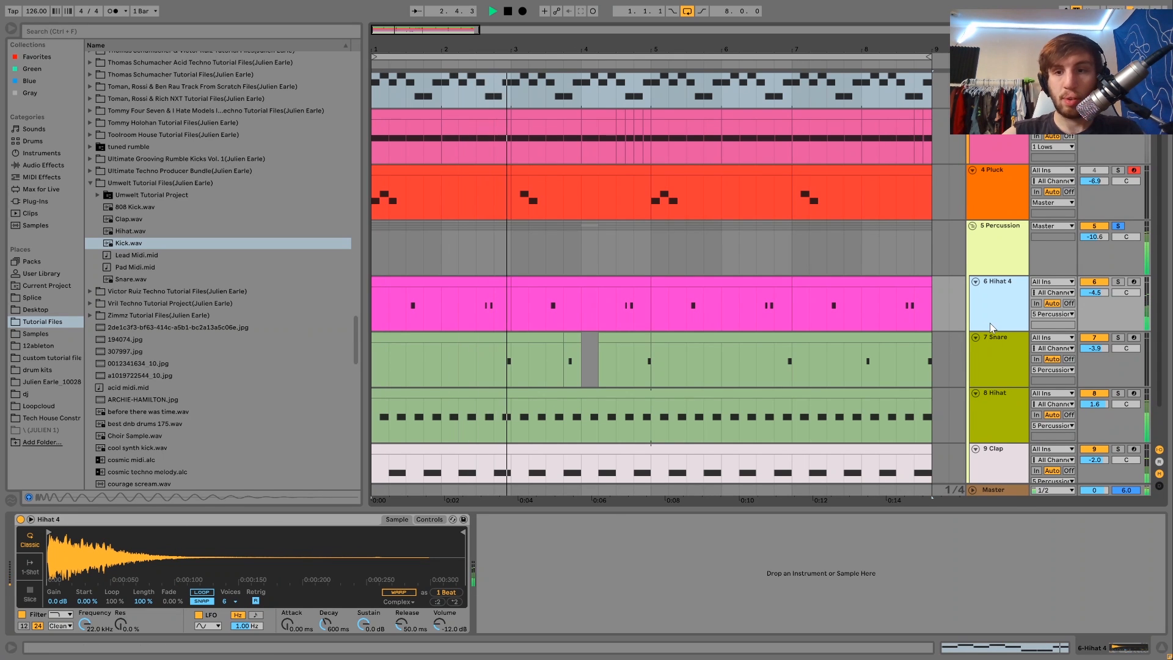
Step: Select the Clap, Snare and Hihat tracks and clips in turn to inspect their samples
scroll(990, 323, down, 2)
click(1009, 418)
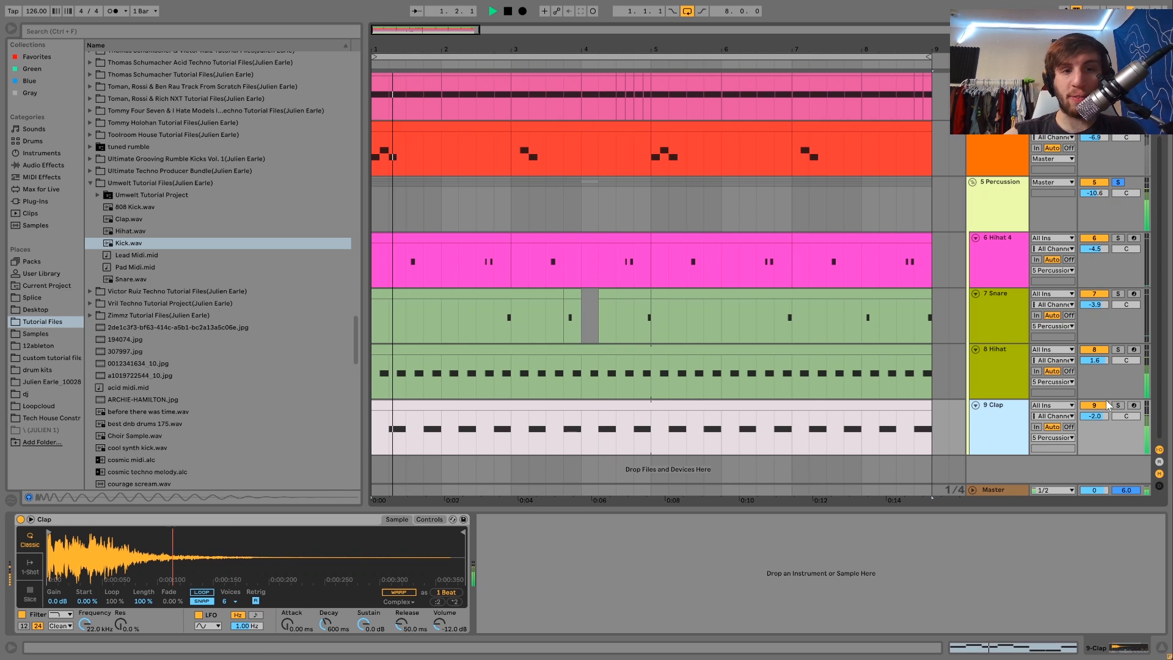
click(471, 325)
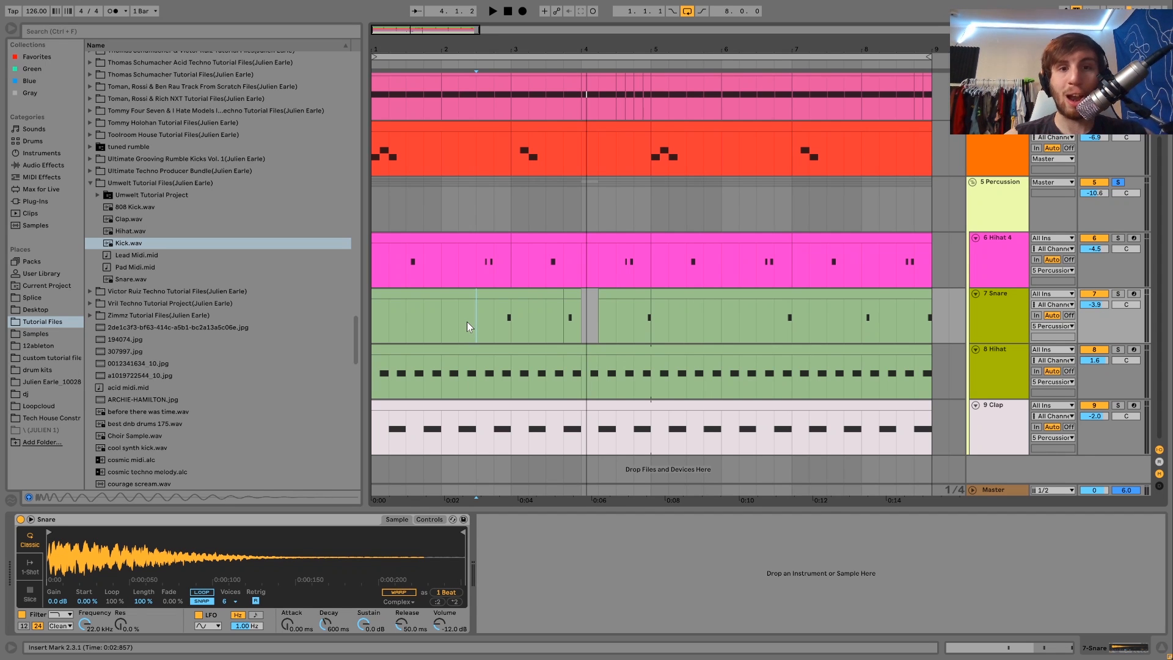
scroll(467, 321, up, 3)
scroll(467, 321, down, 3)
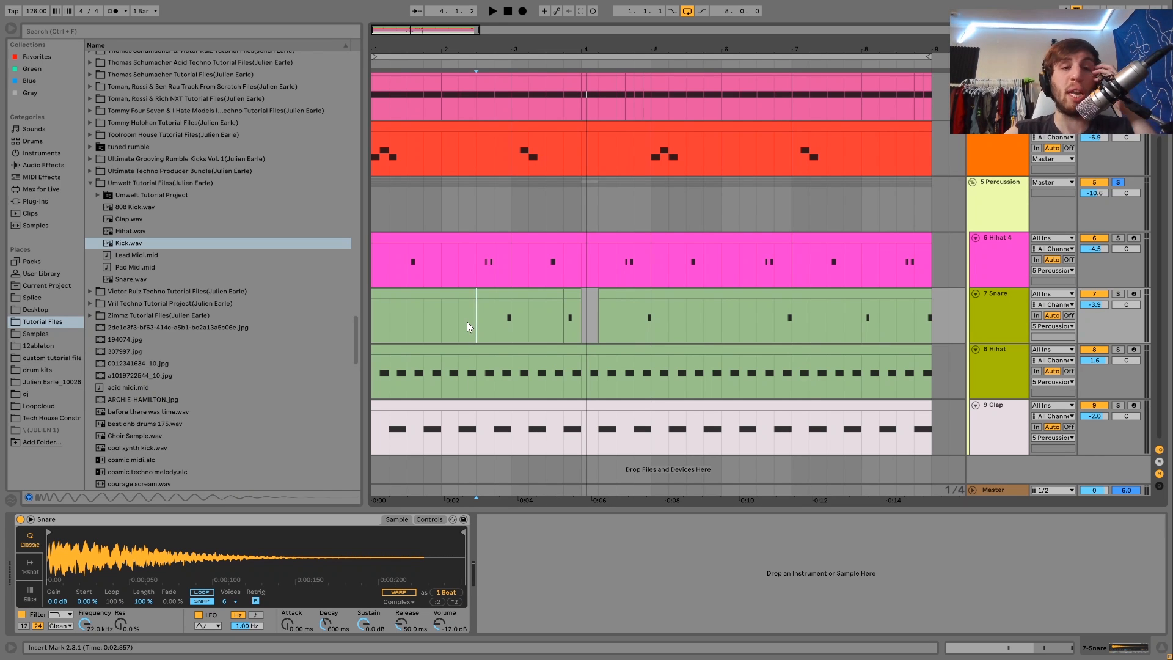
click(442, 441)
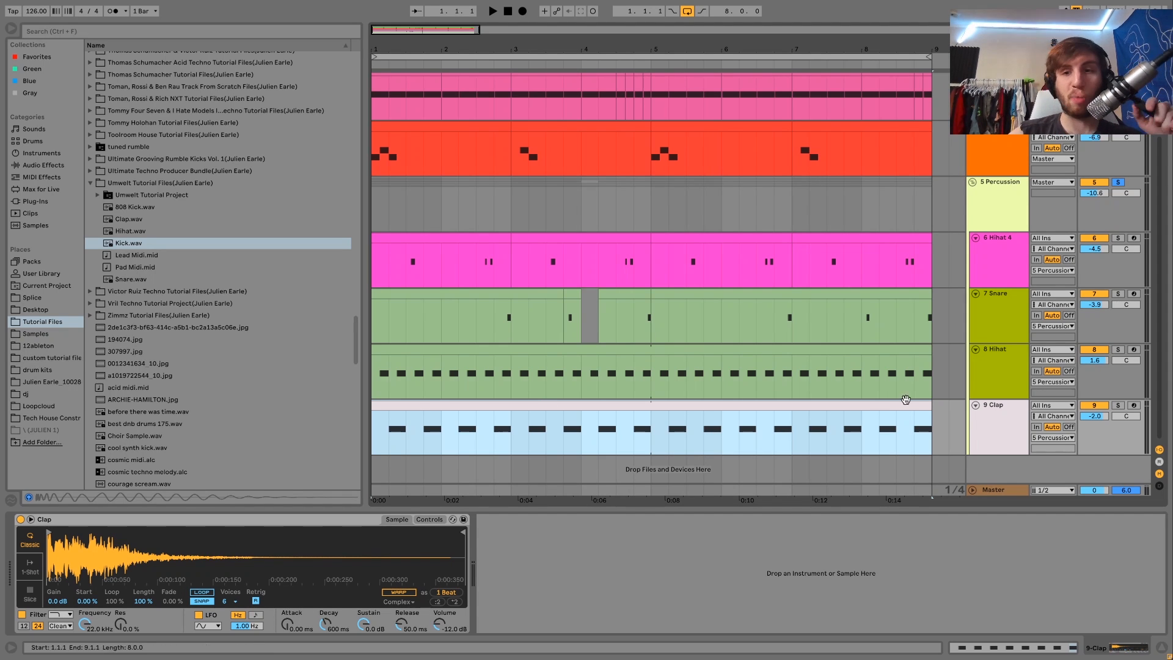
click(981, 387)
scroll(981, 387, up, 4)
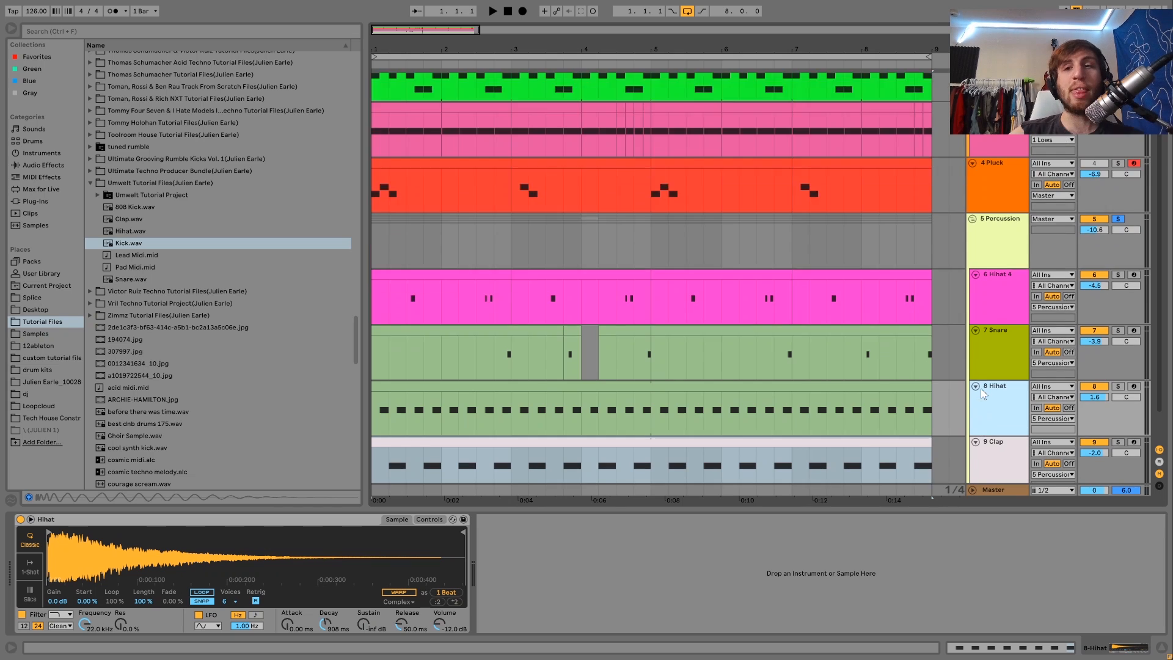
Step: Unsolo the Percussion track and play the arrangement
click(1118, 291)
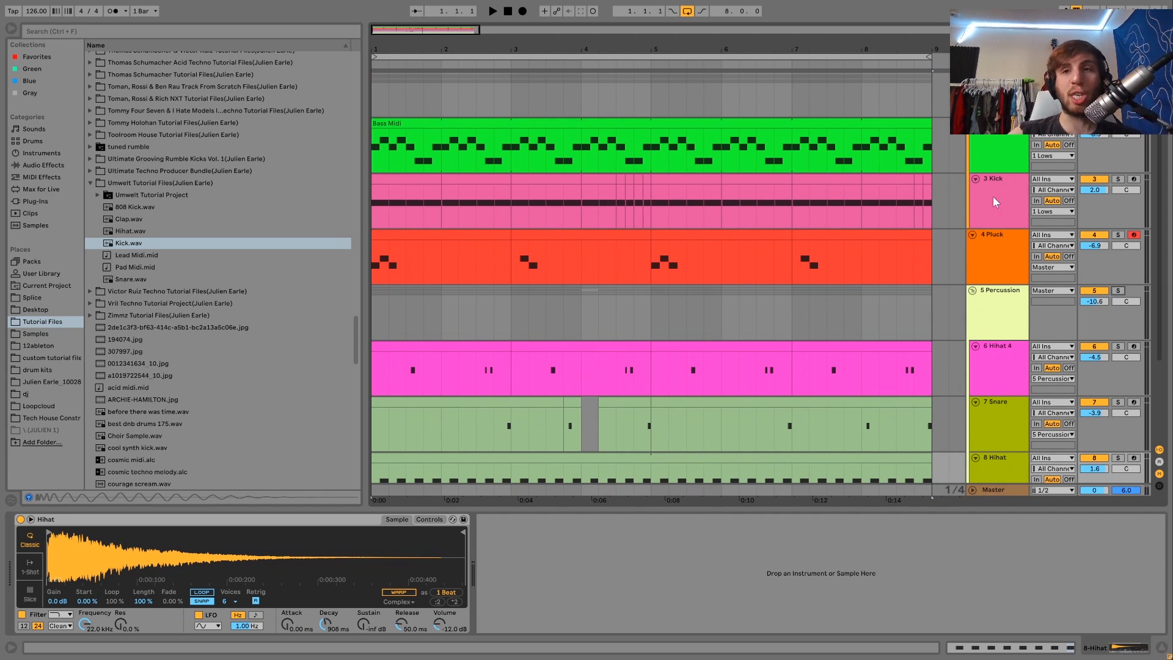
key(space)
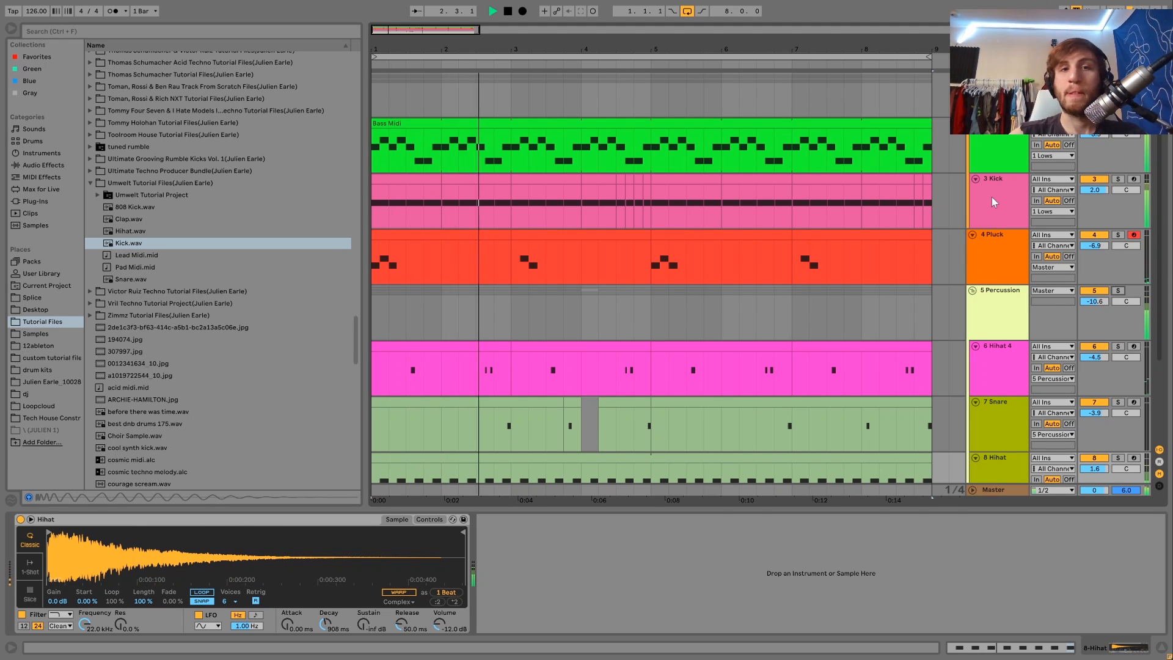
Step: Select and solo the Kick track for playback
click(992, 197)
key(space)
click(1118, 179)
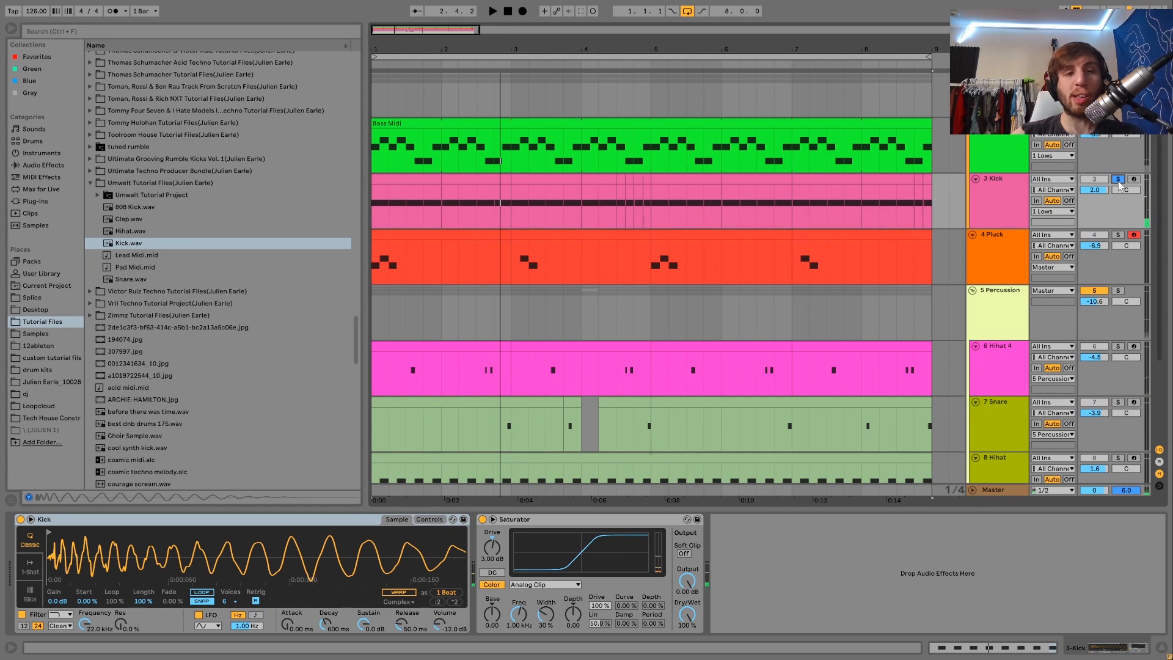
key(space)
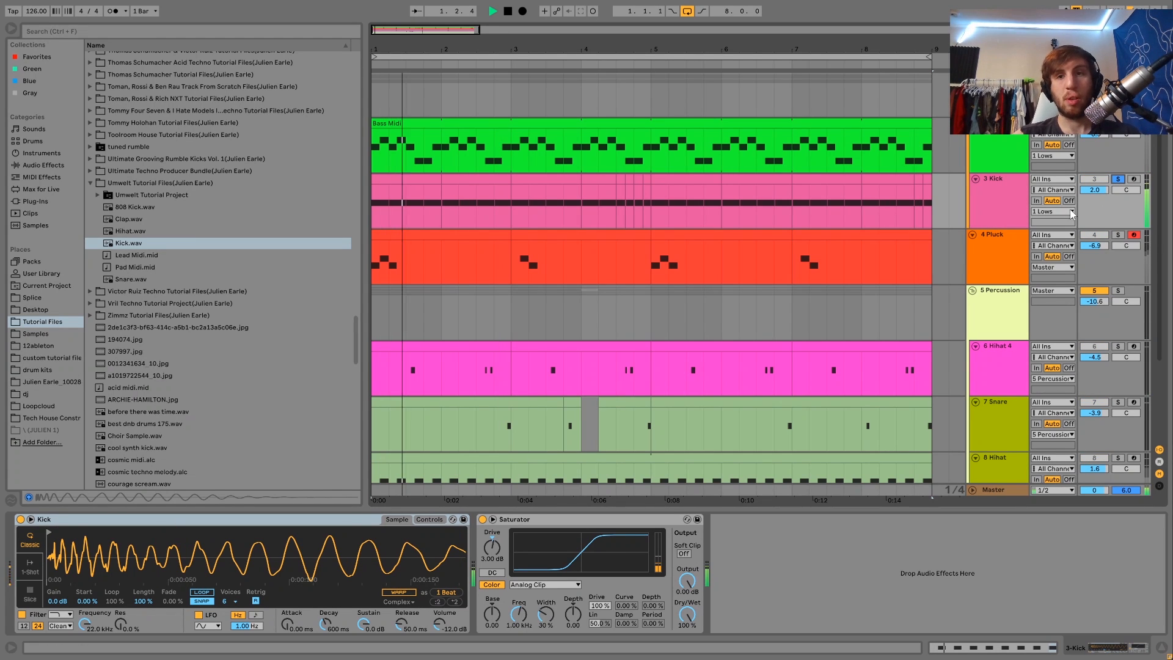
Step: Bypass and re-enable the Kick's Saturator to compare the sound during playback
click(483, 520)
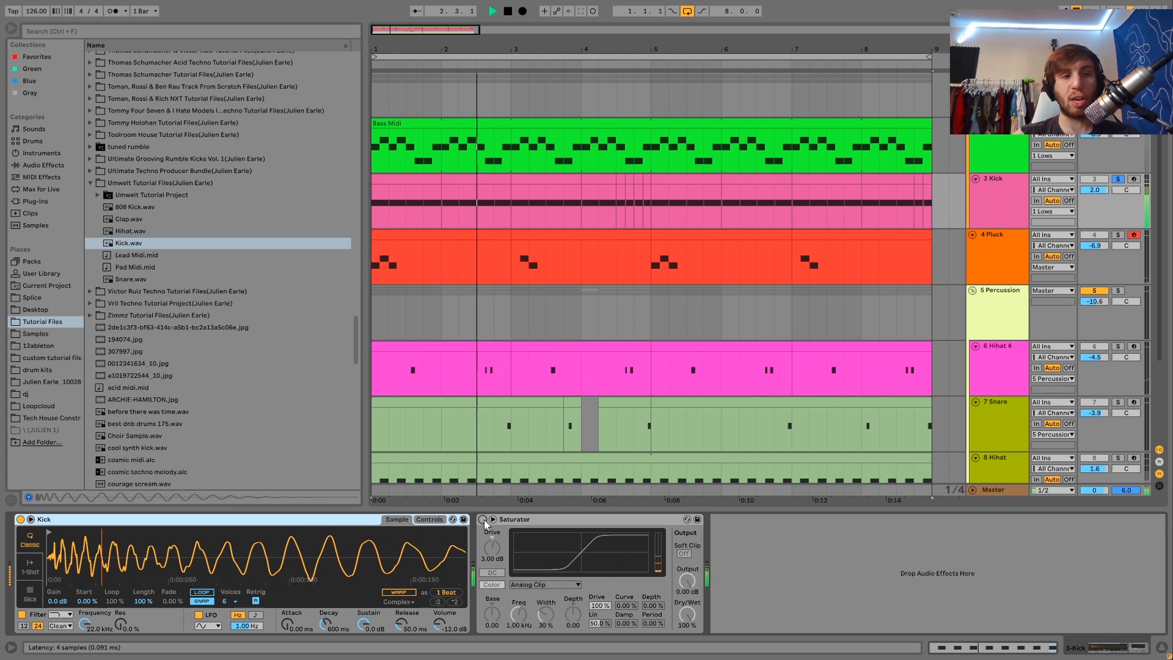
key(space)
click(482, 520)
key(space)
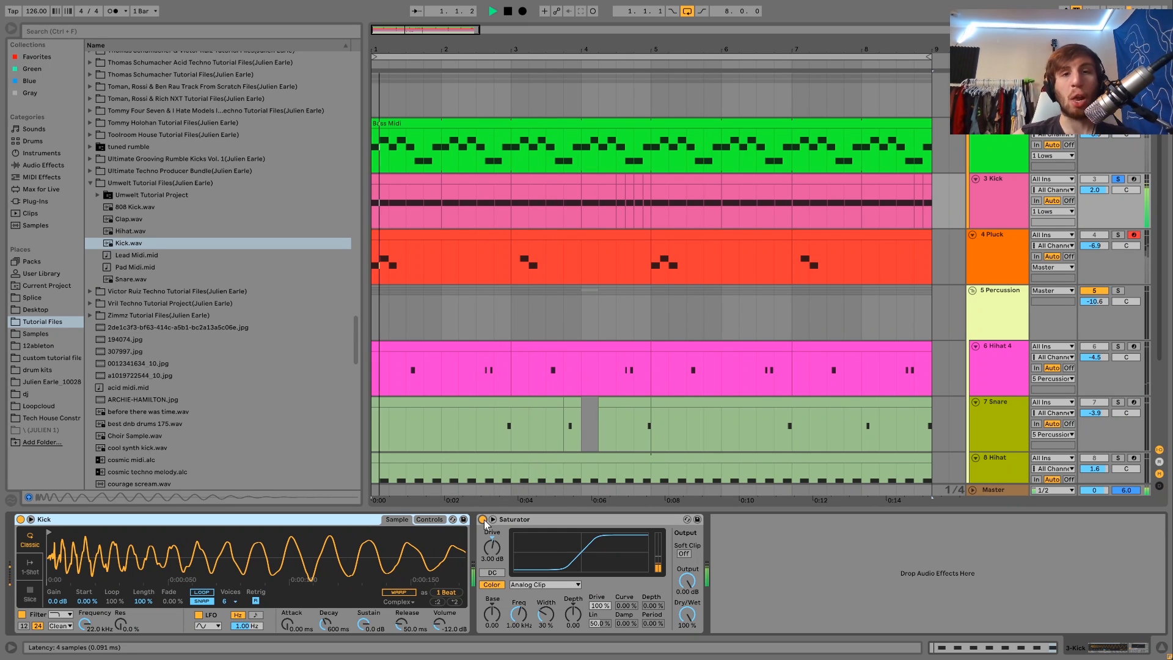
Step: Unsolo the Kick track and resume playback
click(1118, 178)
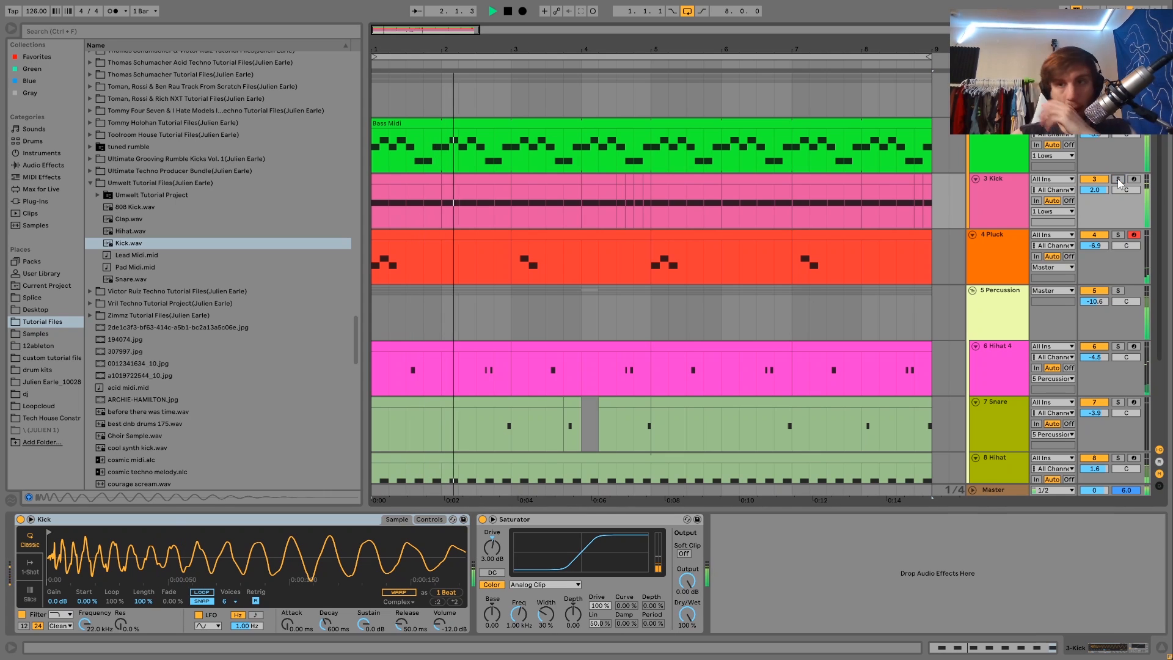
key(space)
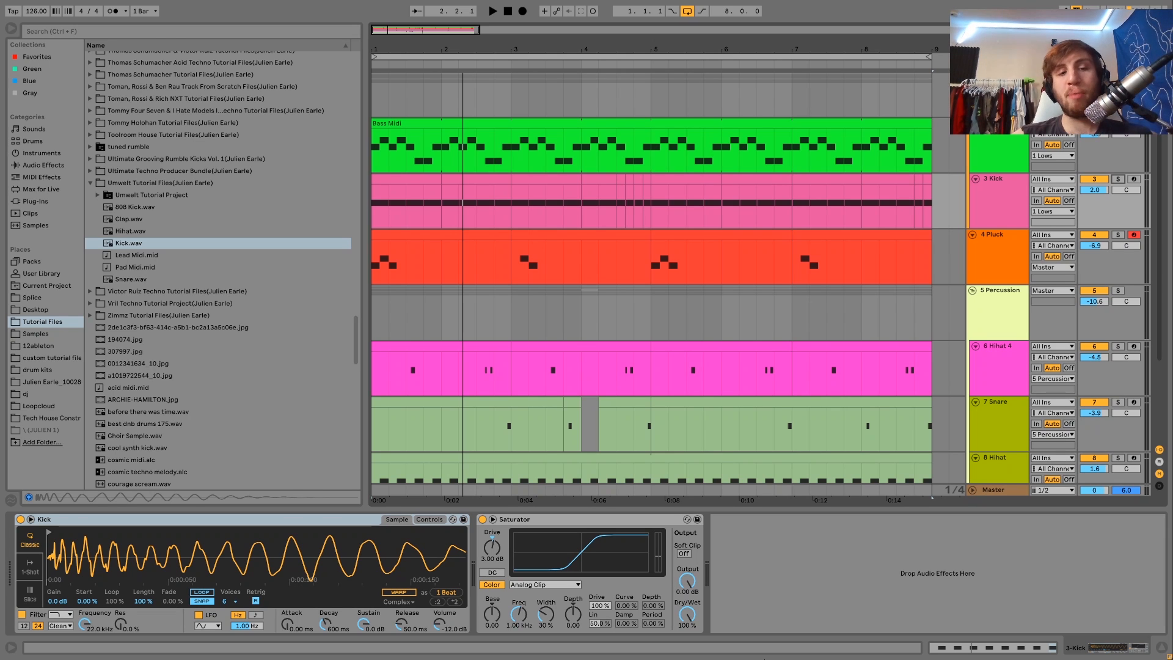
Step: Zoom out the kick sample waveform in Simpler and play the arrangement again
drag(379, 571, 189, 545)
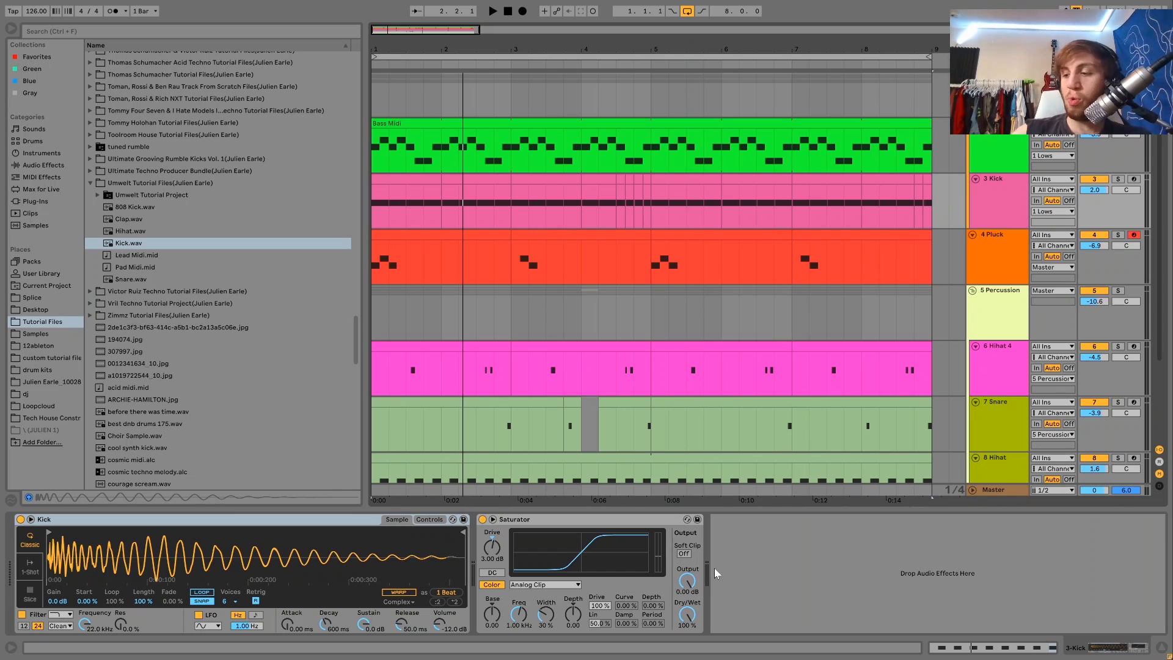
click(587, 520)
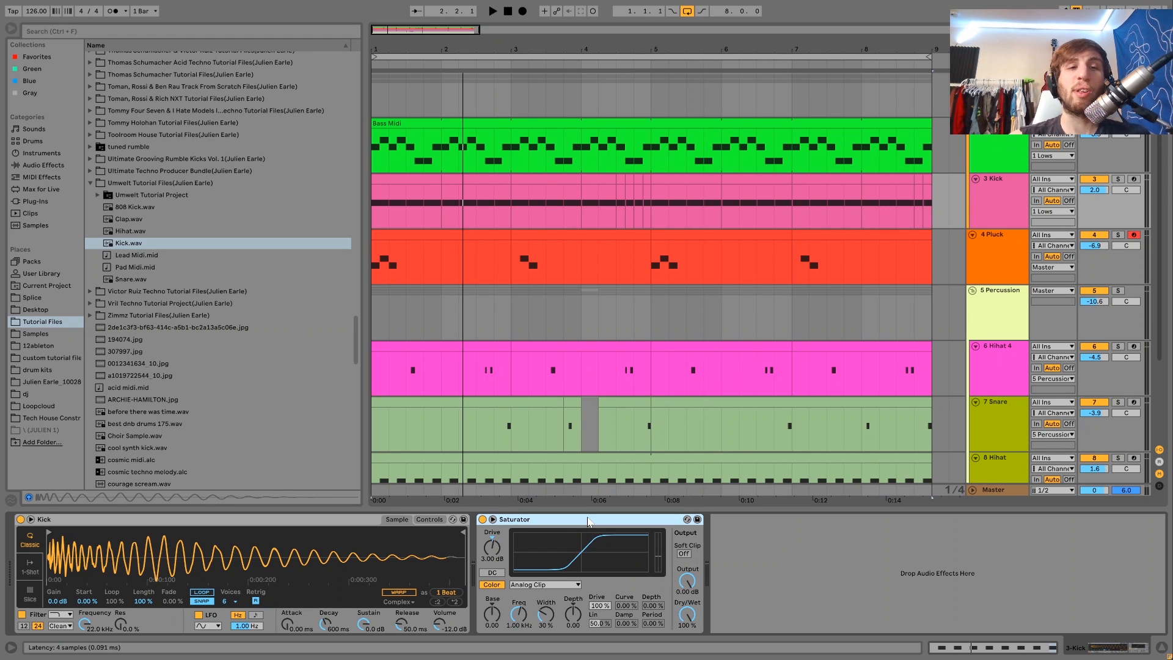
key(space)
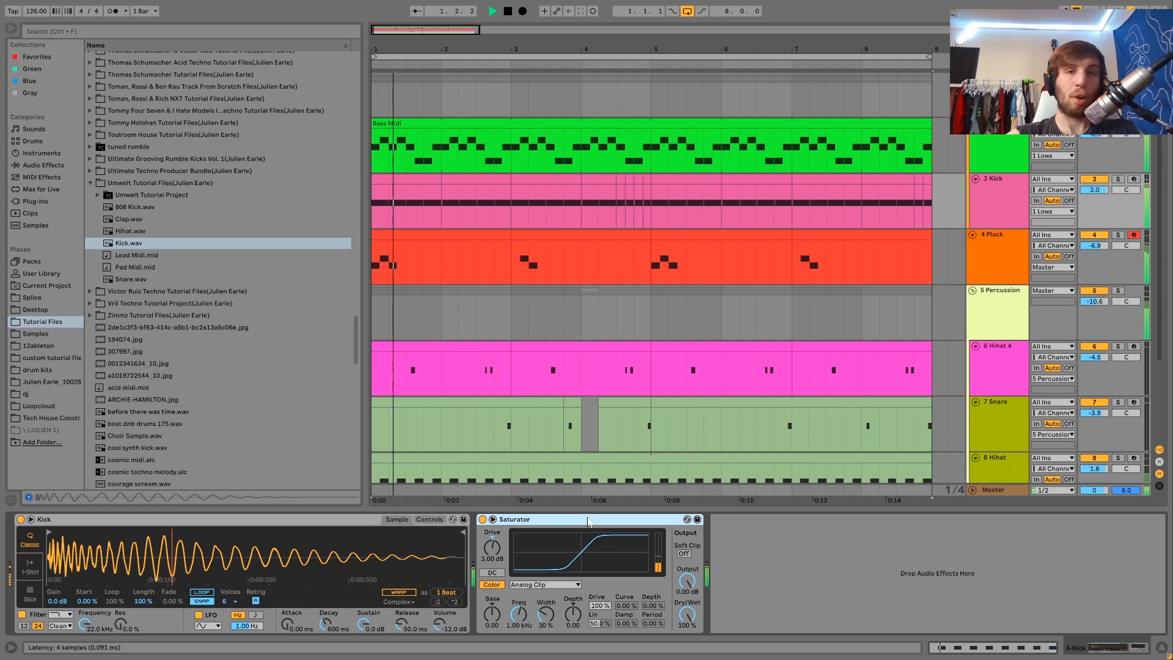
key(space)
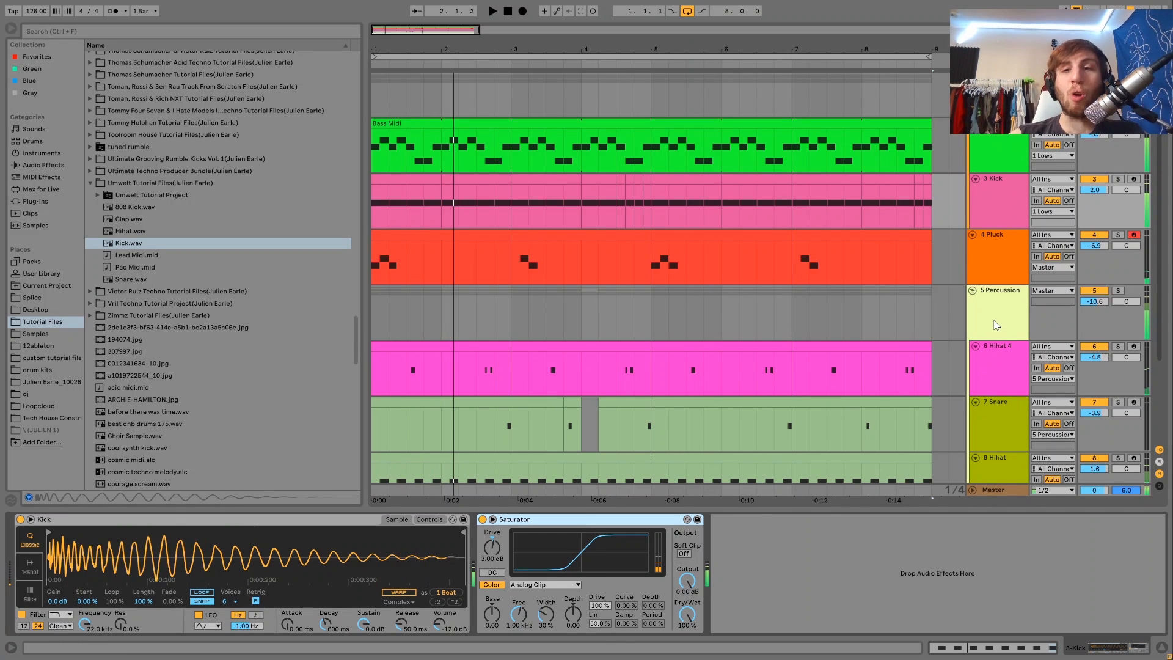
Step: Select and solo the Percussion track and play it back
click(998, 324)
click(1117, 291)
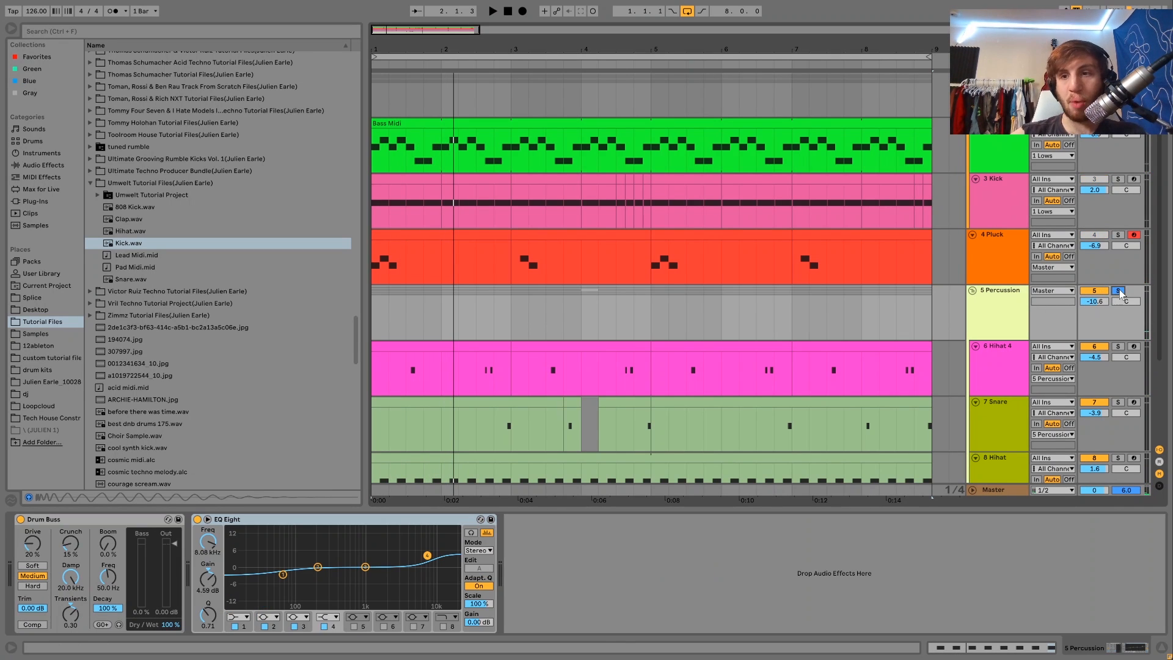
scroll(978, 306, down, 3)
scroll(974, 312, up, 3)
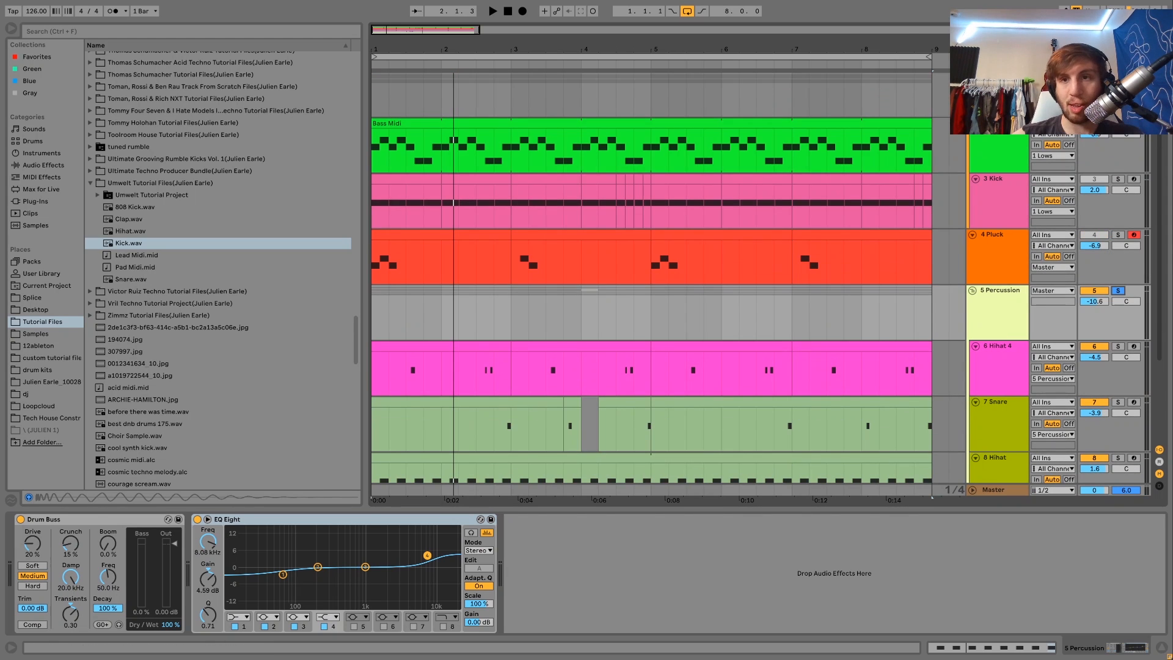
key(space)
key(space)
Step: Bypass and re-enable the Percussion track's EQ Eight and Drum Buss to compare the sound
click(198, 520)
click(20, 519)
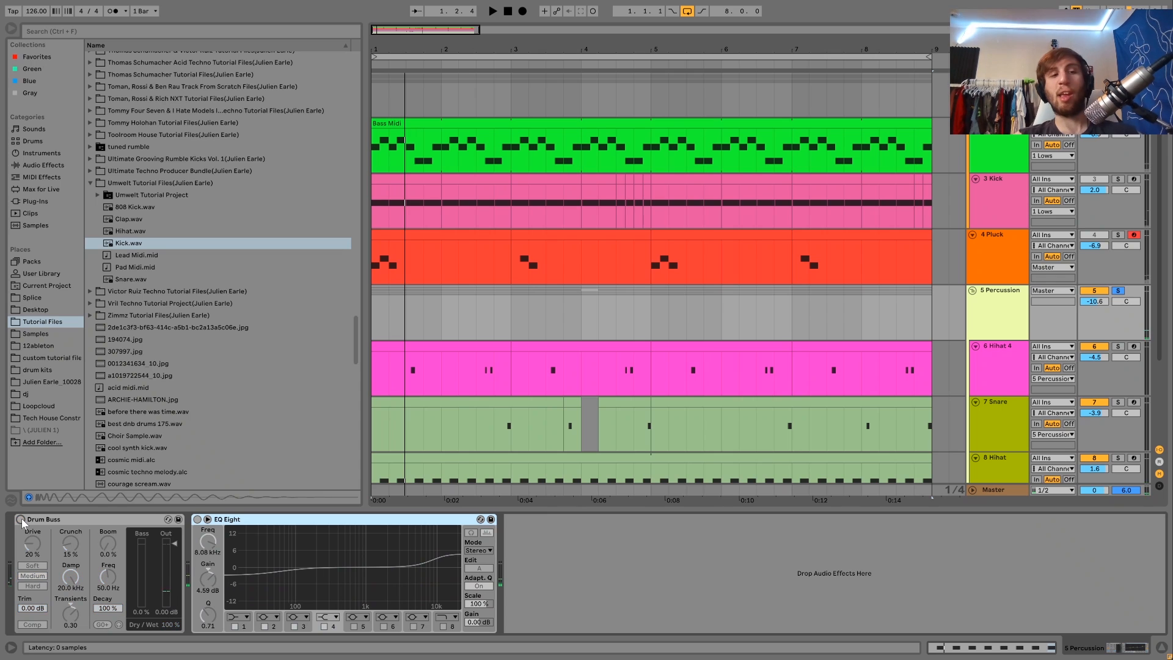
key(space)
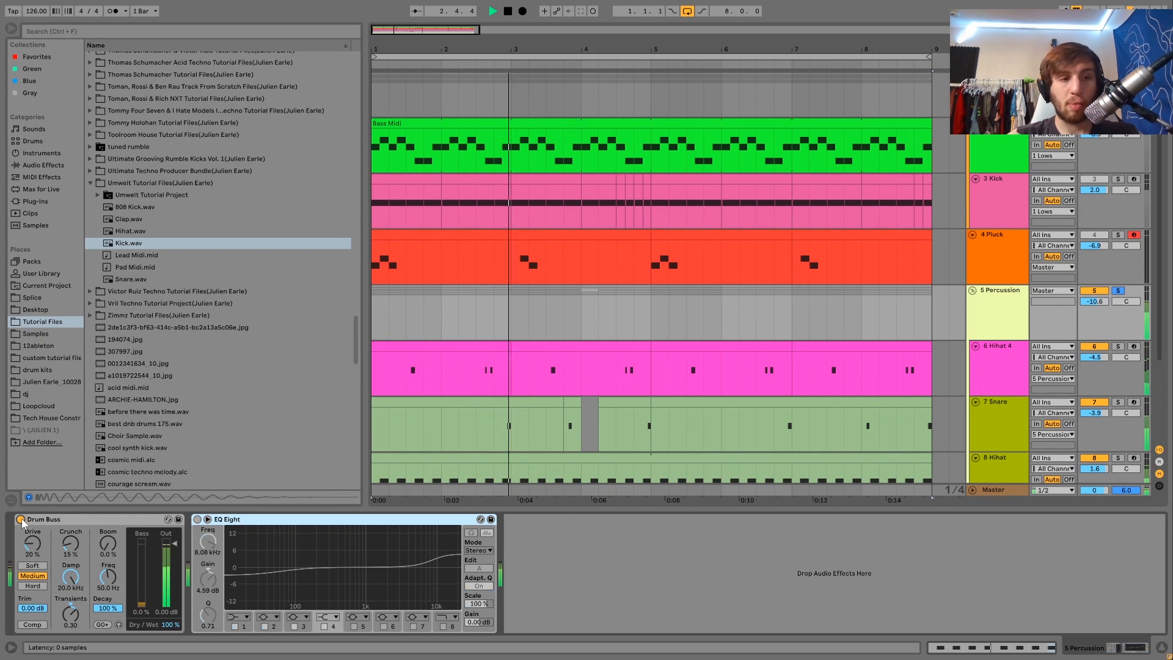
click(21, 519)
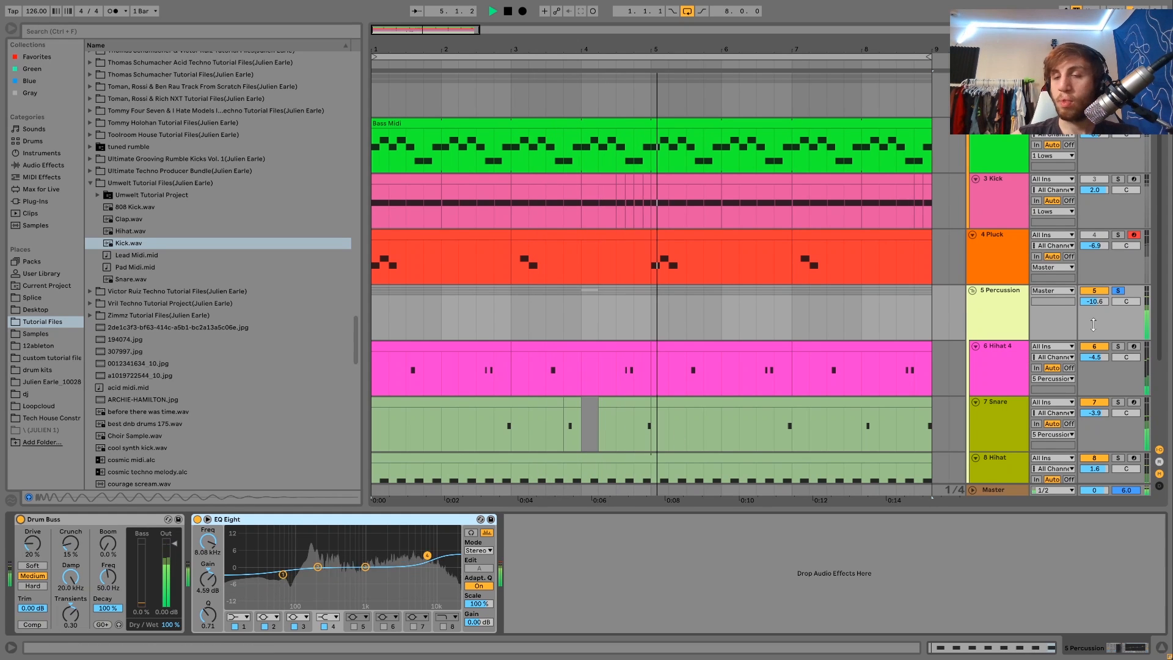
Step: Unsolo the Percussion track during playback
key(space)
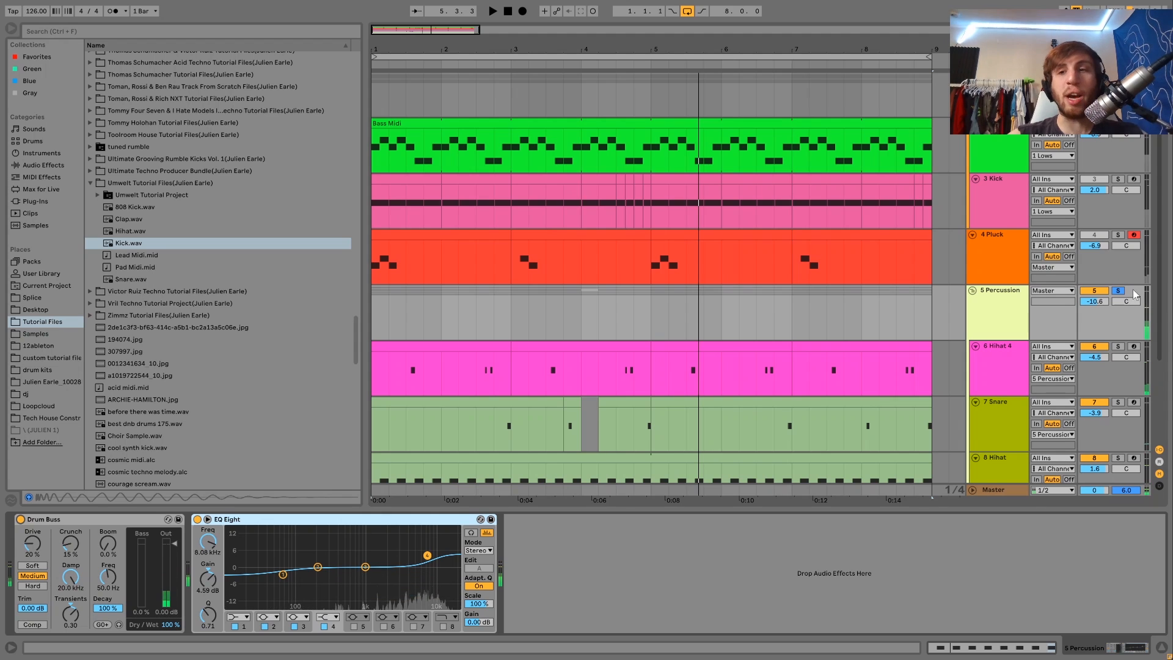
click(1117, 290)
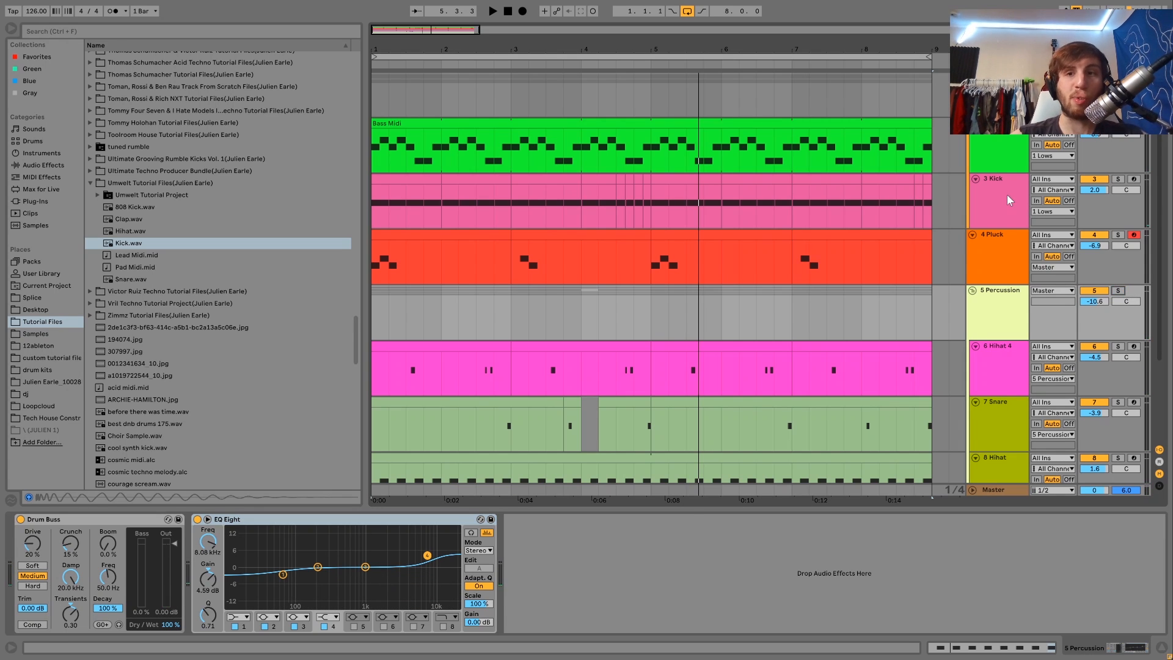
Step: Select the Kick, Bass and Pluck tracks in turn to inspect their device chains, starting and stopping playback
click(1008, 194)
click(1002, 156)
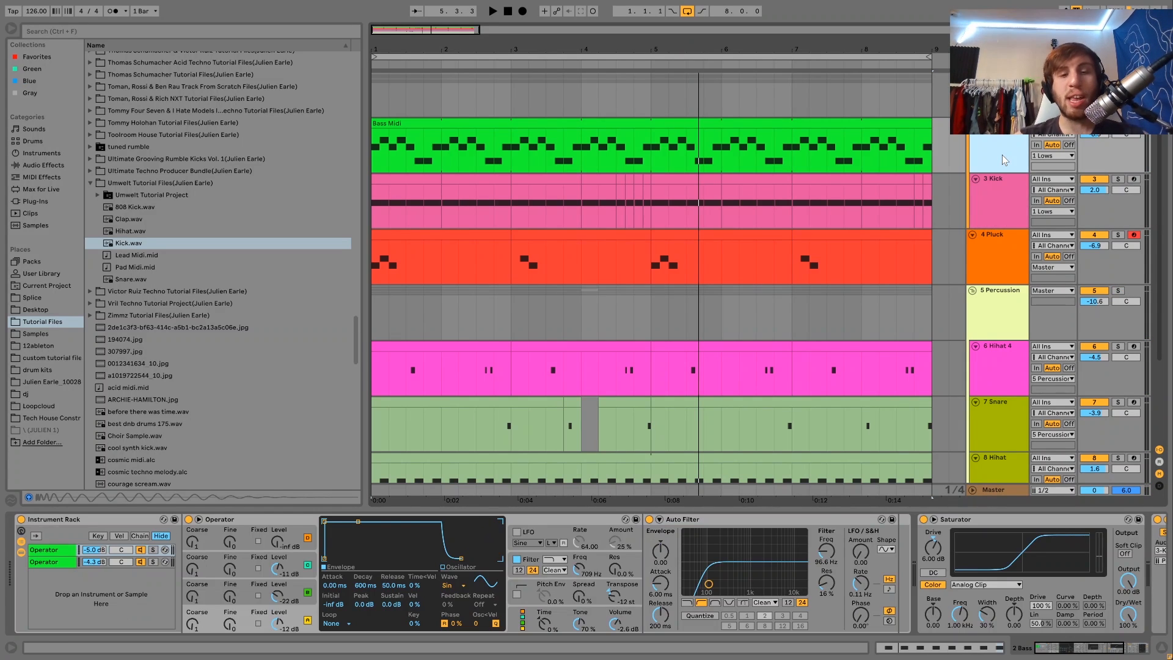
click(1007, 242)
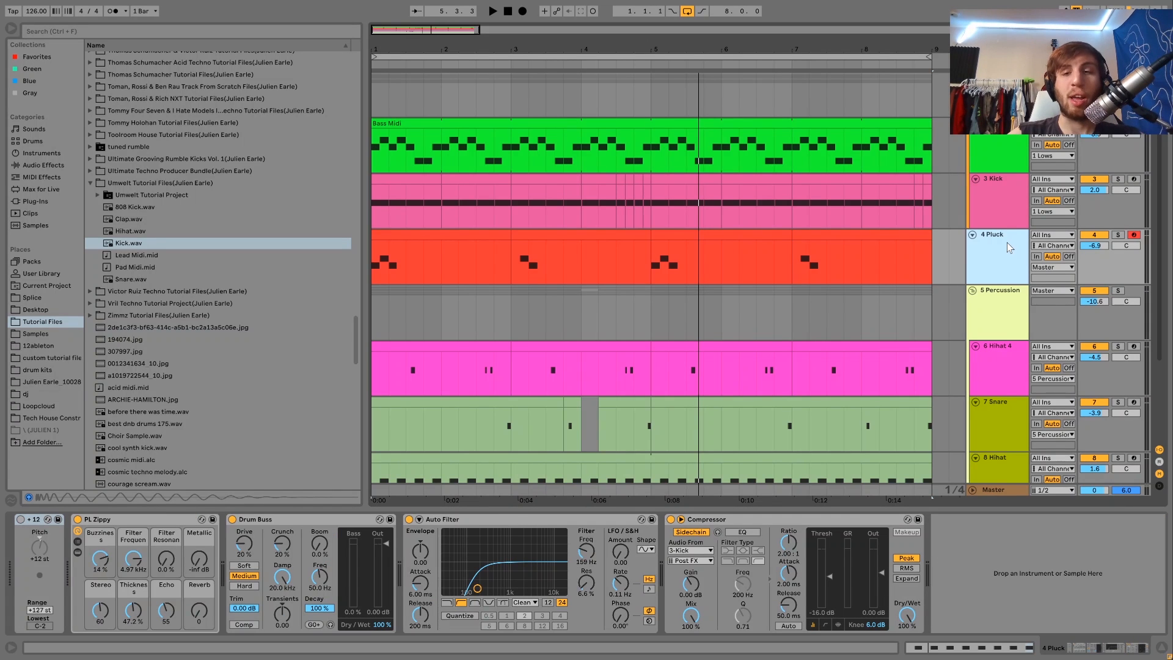
key(space)
key(space)
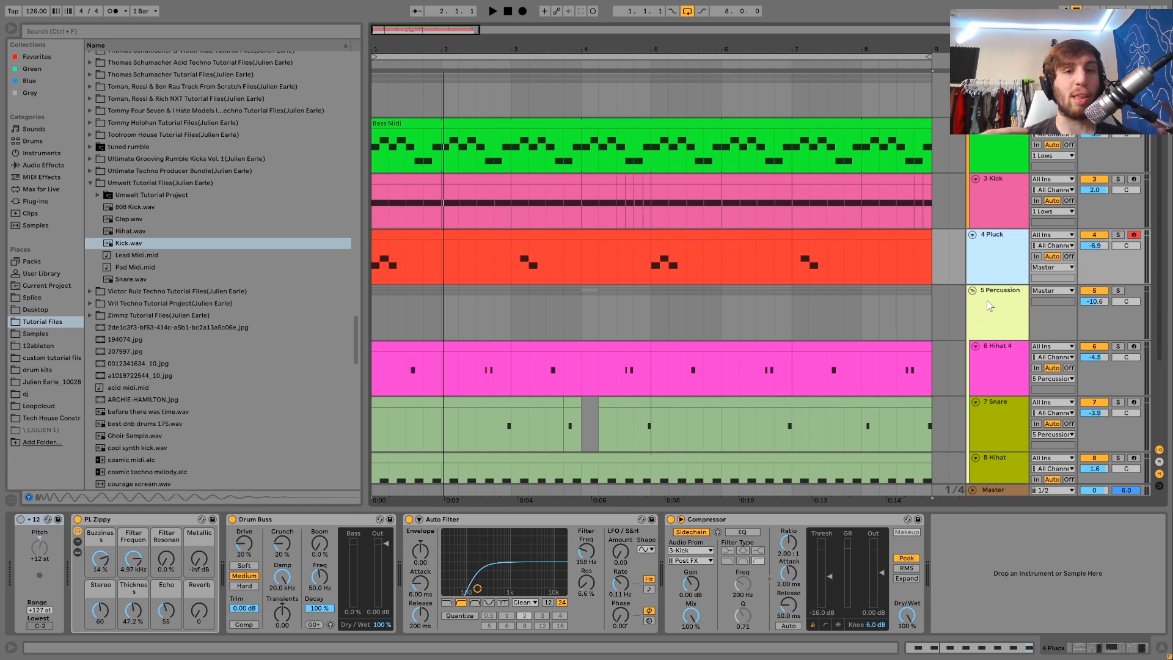
Step: Fold and unfold track lanes, then step through the Snare and Hihat tracks to view their samples in Simpler
click(976, 178)
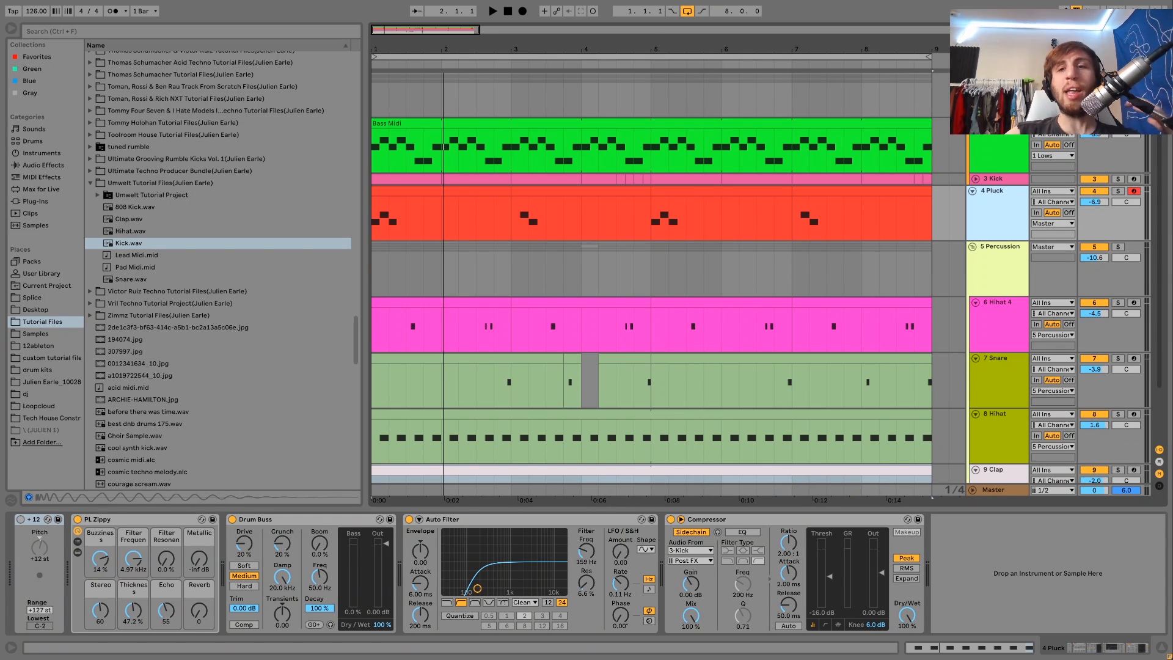
click(976, 124)
click(976, 123)
click(973, 178)
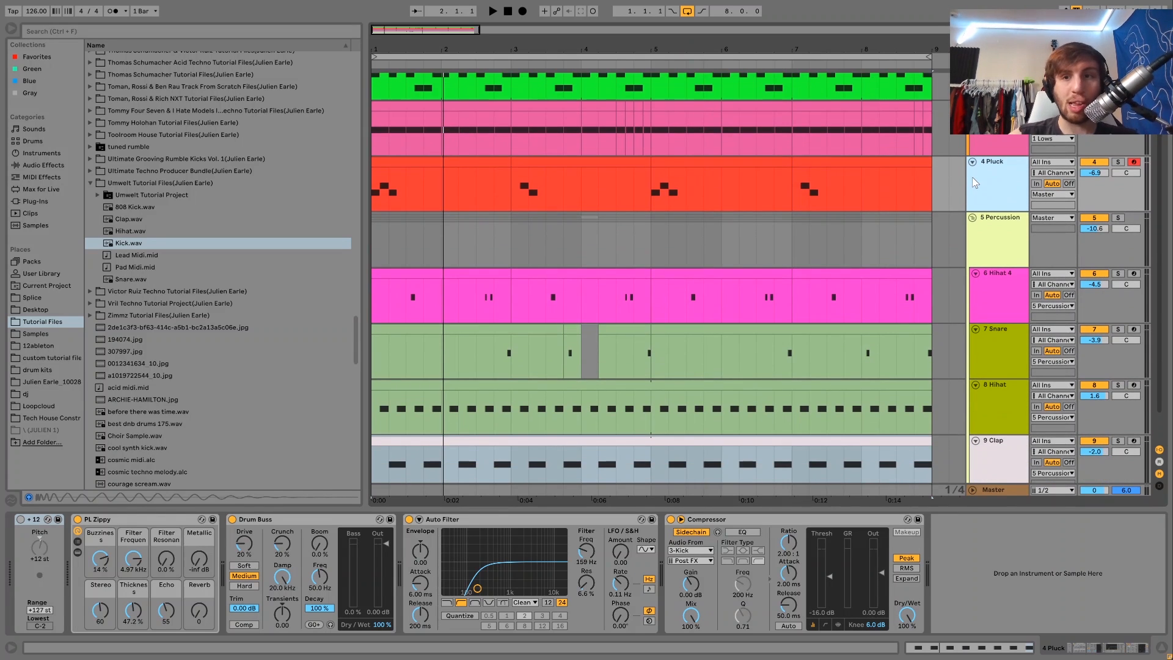
click(973, 177)
key(Down)
key(Down)
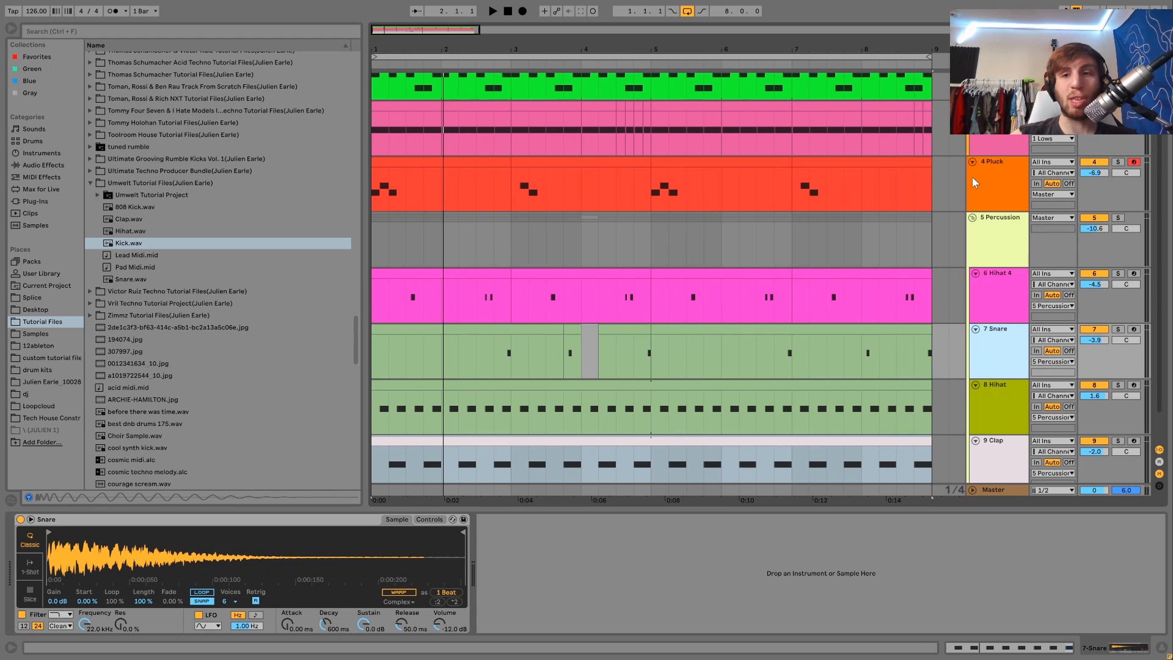
key(Down)
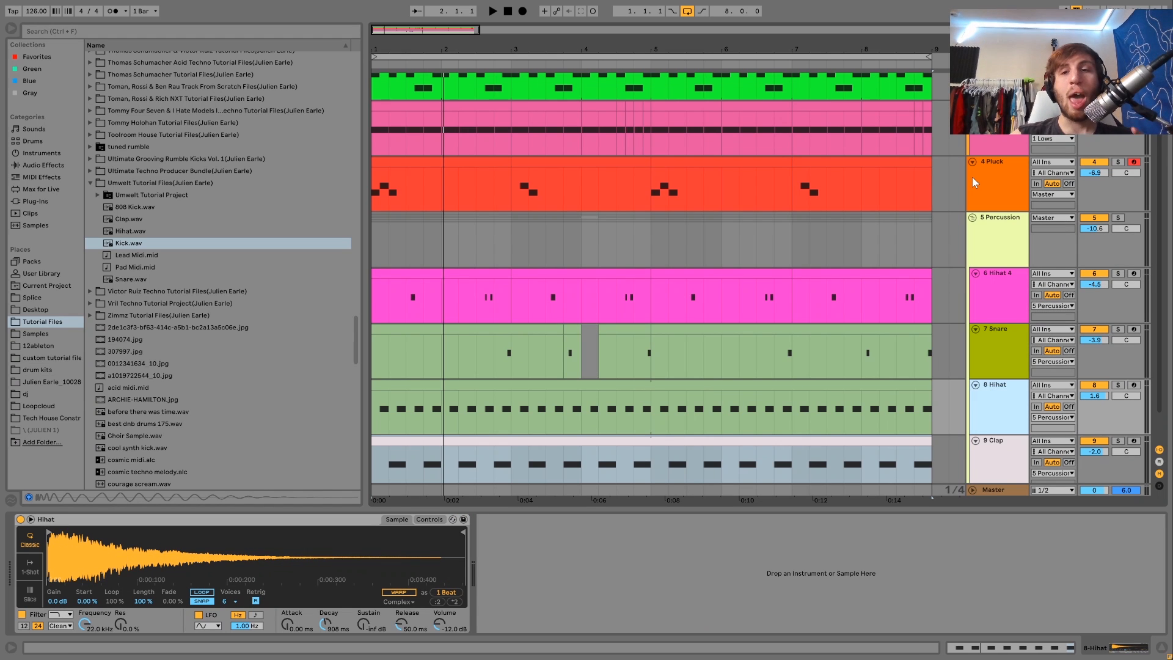
key(Up)
key(Up)
key(Up)
key(Up)
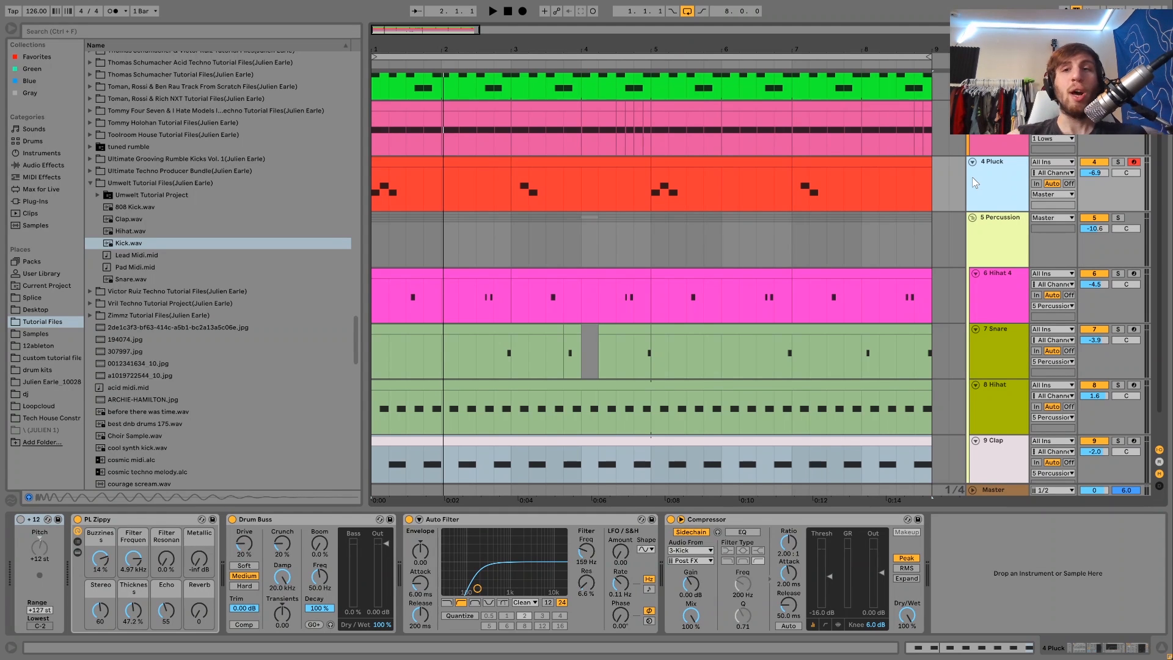
Step: Select the Hihat track, deactivate the Hihat 4 and Snare tracks, and play the arrangement
scroll(973, 178, up, 3)
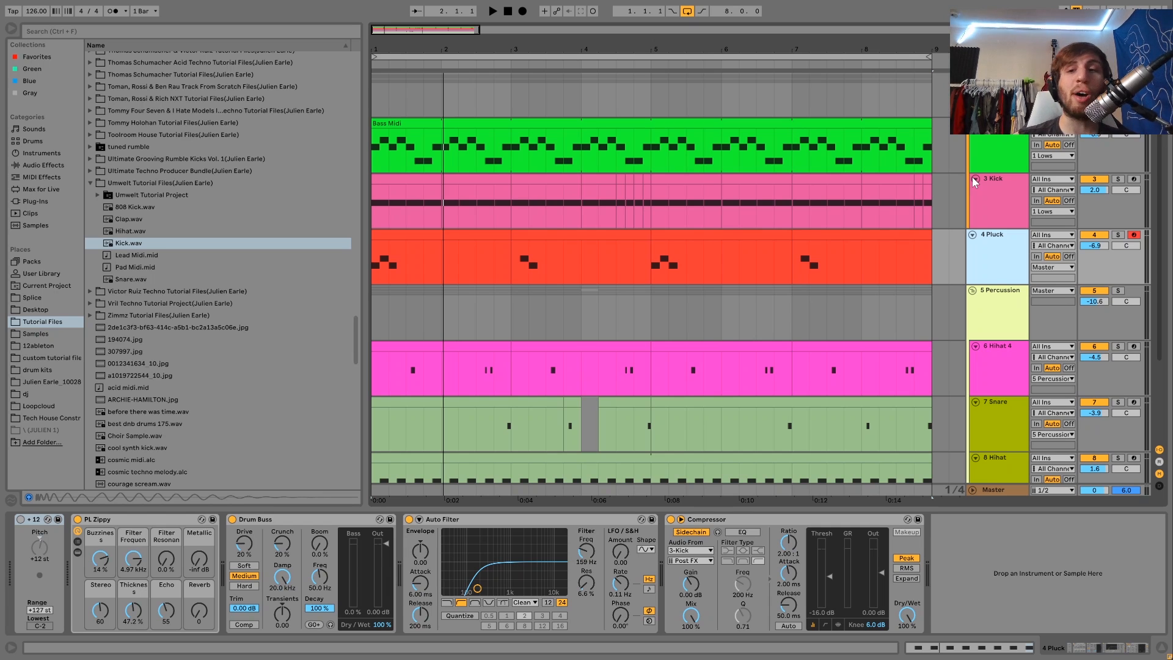
scroll(973, 177, down, 2)
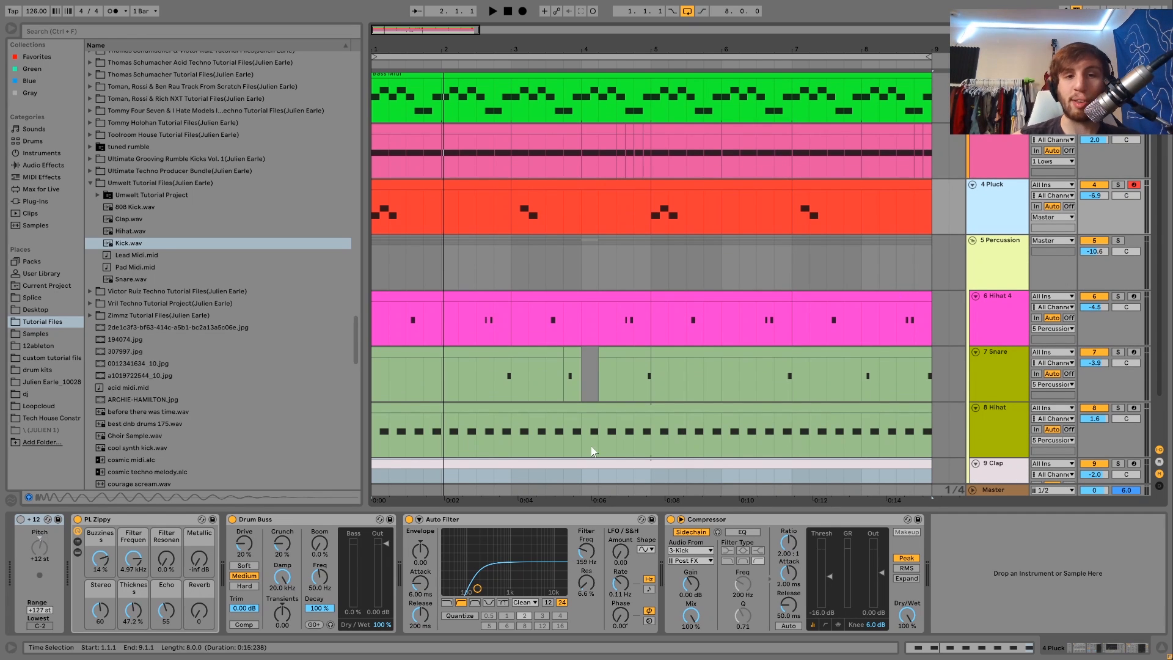
click(384, 409)
scroll(383, 409, down, 1)
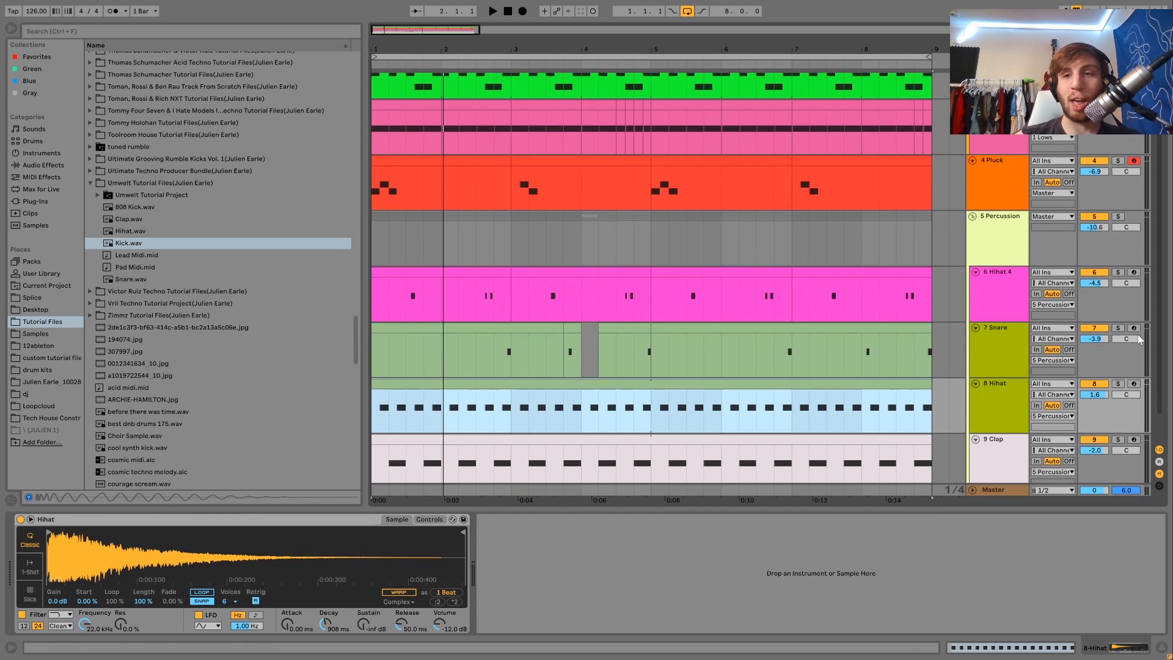
click(1094, 272)
click(1095, 328)
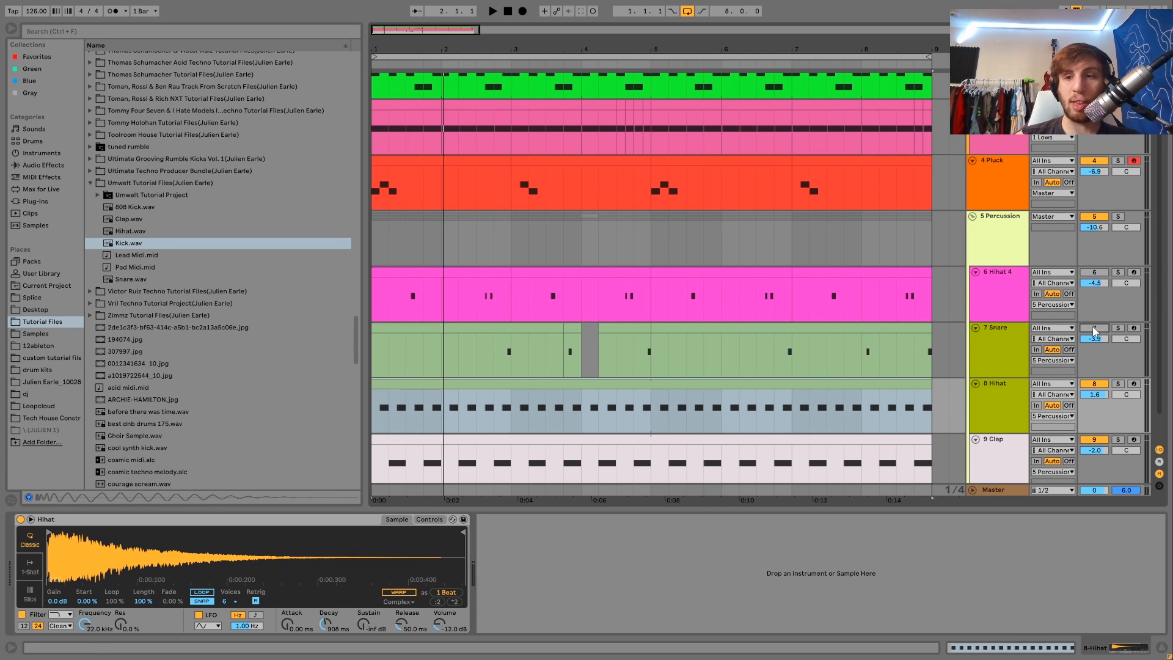
scroll(1003, 400, down, 1)
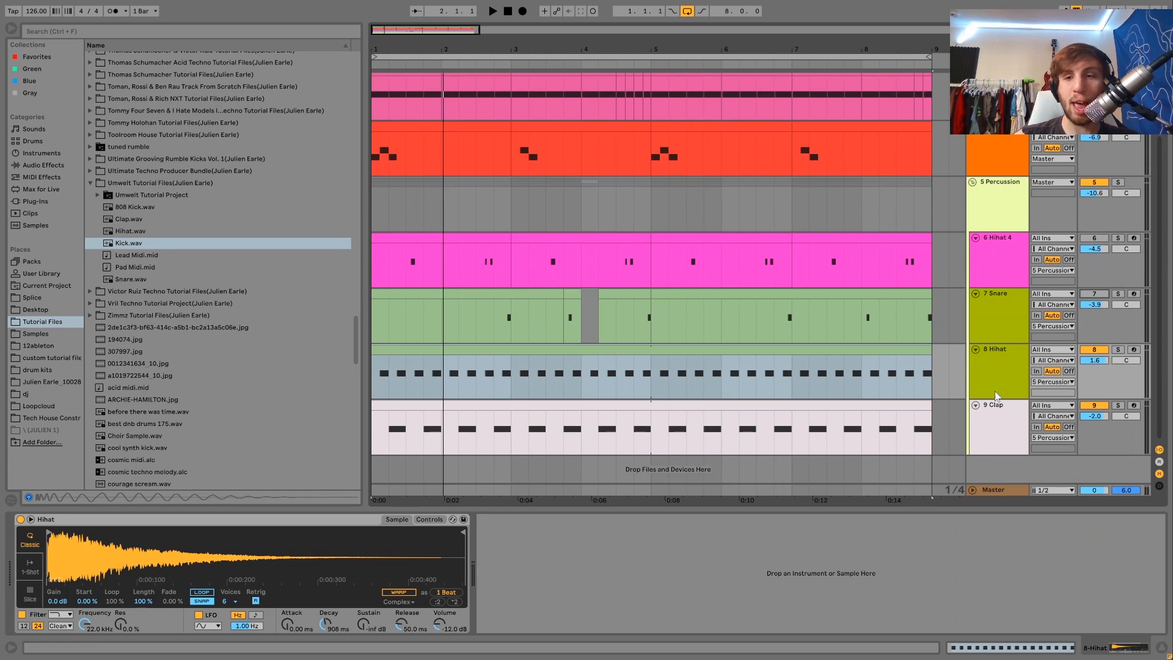
key(space)
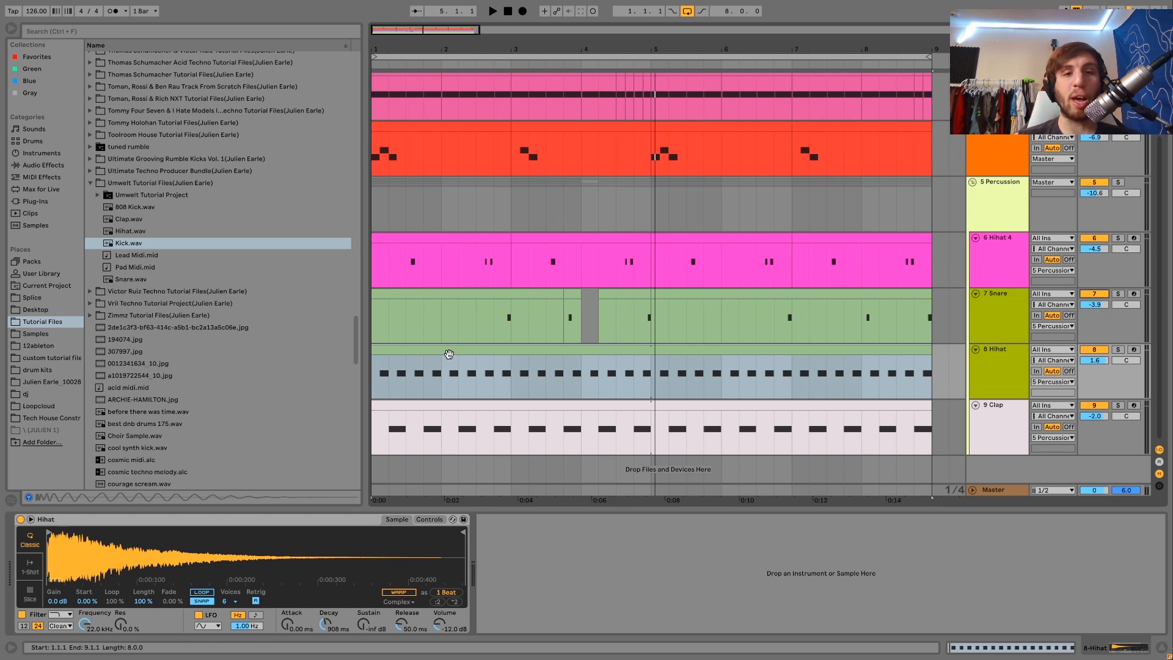
Step: Select the Hihat 4 and Snare clips during playback to view their samples, then stop playback
click(409, 269)
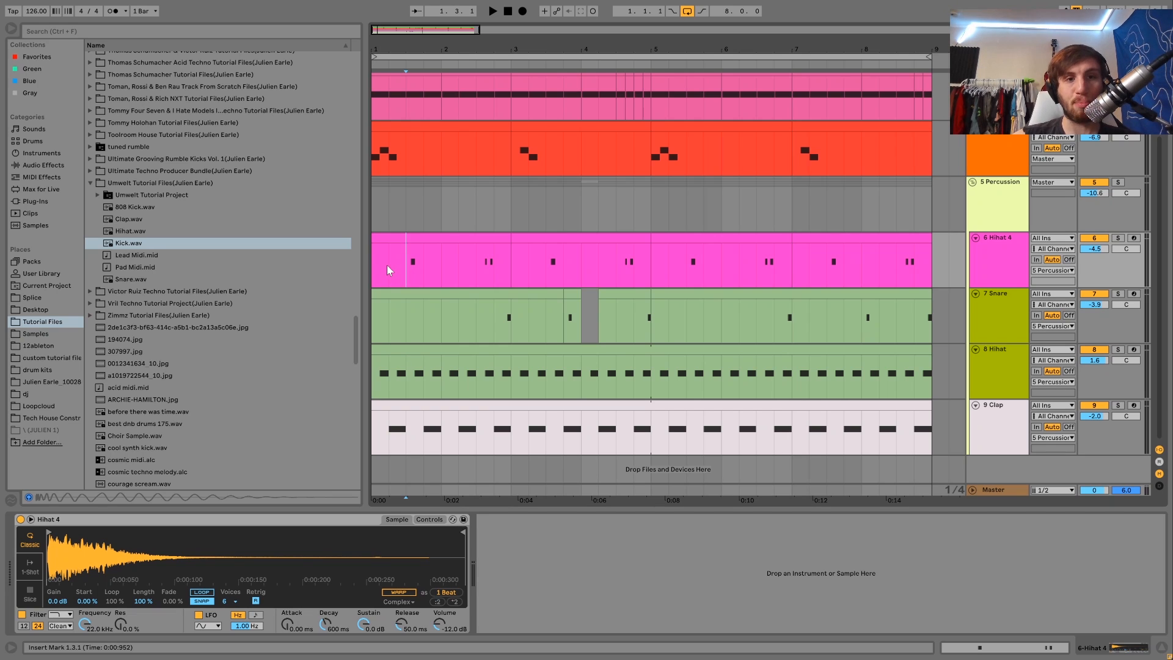
key(space)
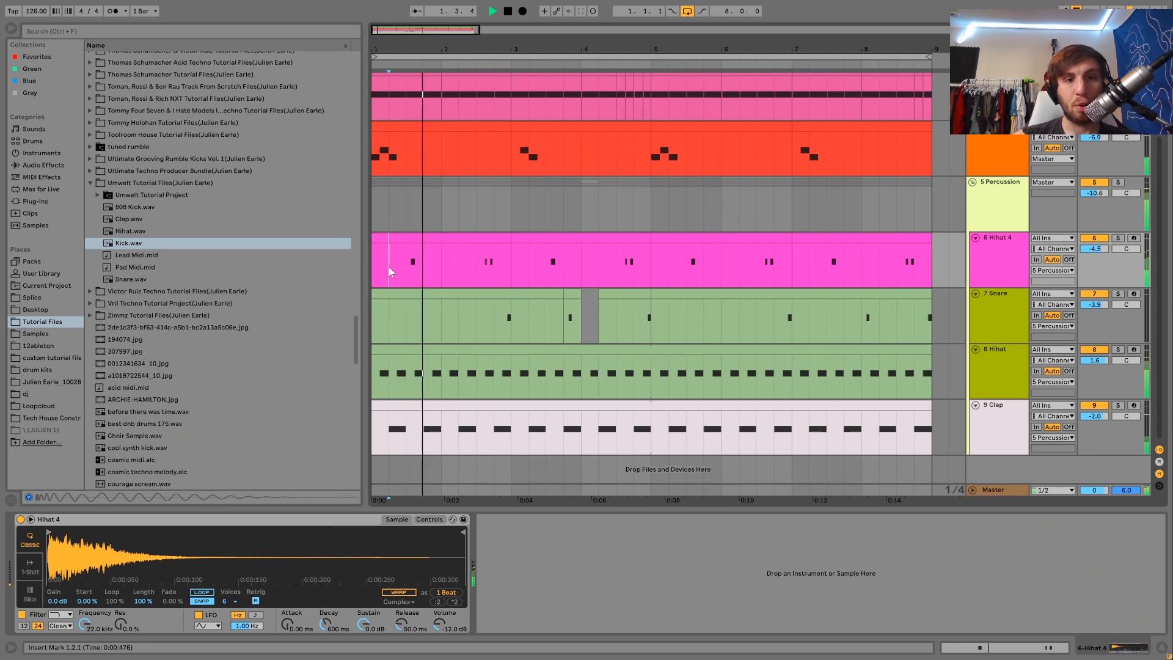
click(474, 320)
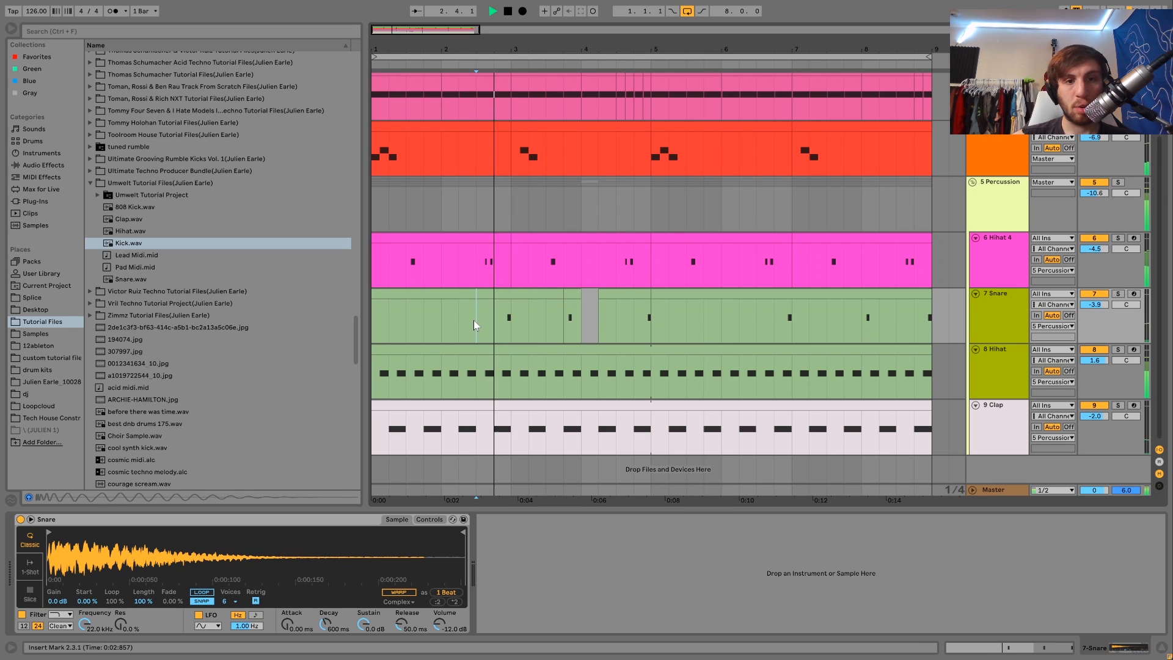
click(493, 328)
key(space)
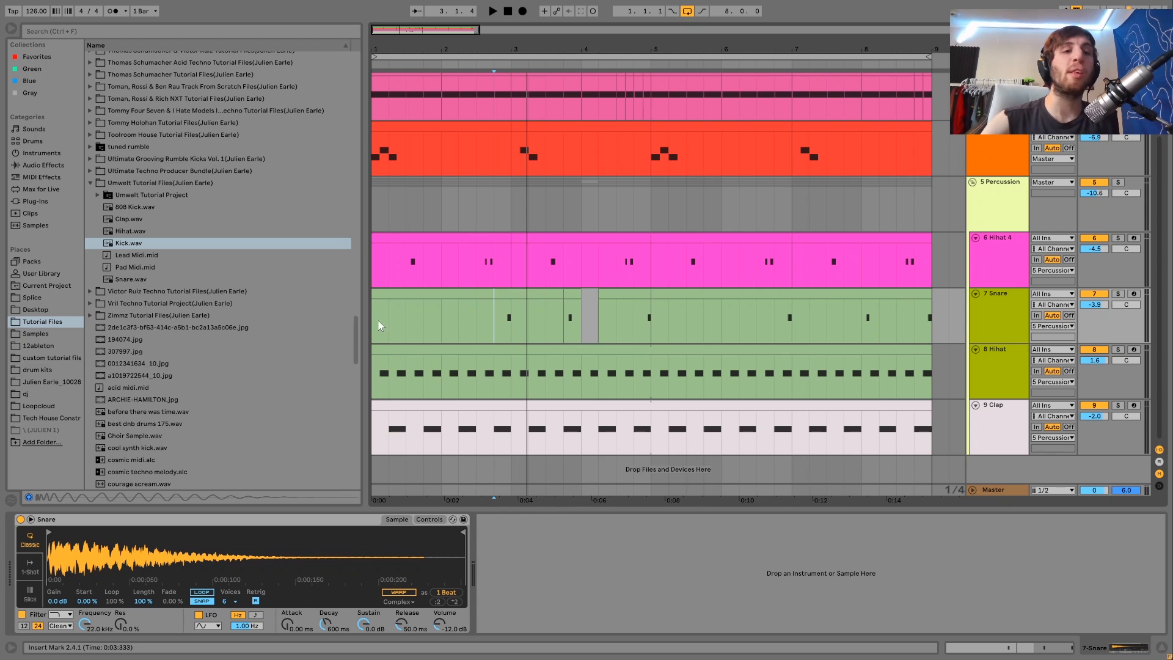
Step: Place the start marker at the beginning of the Hihat 4 lane and play and stop the arrangement several times
click(396, 292)
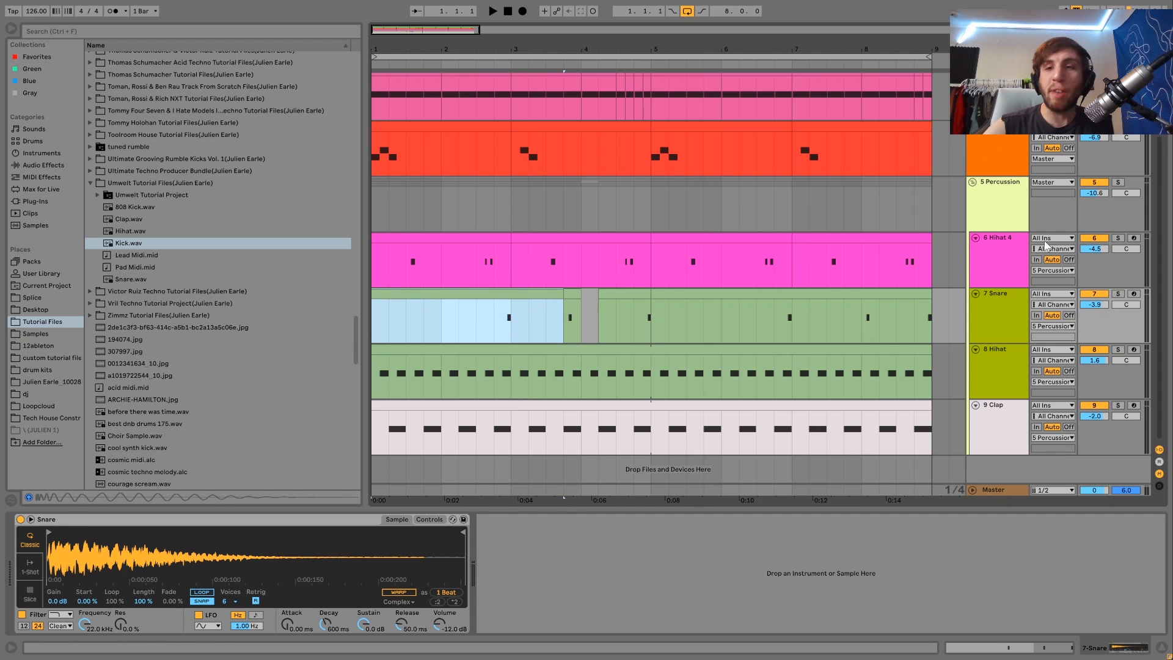
click(1003, 243)
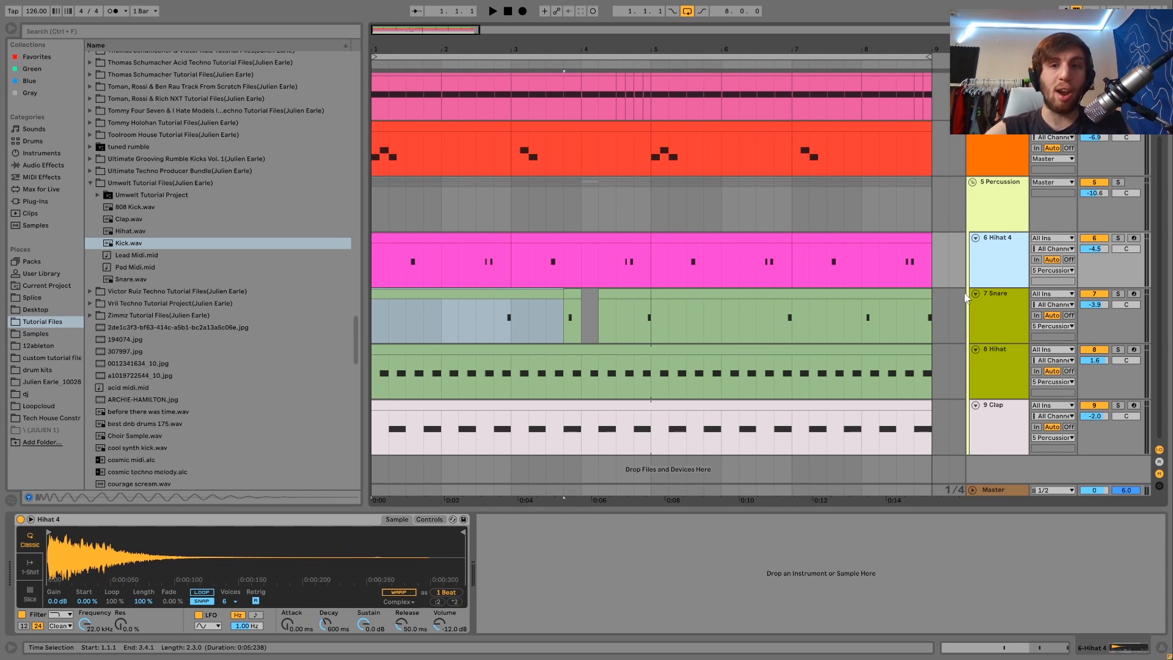
scroll(1002, 274, up, 3)
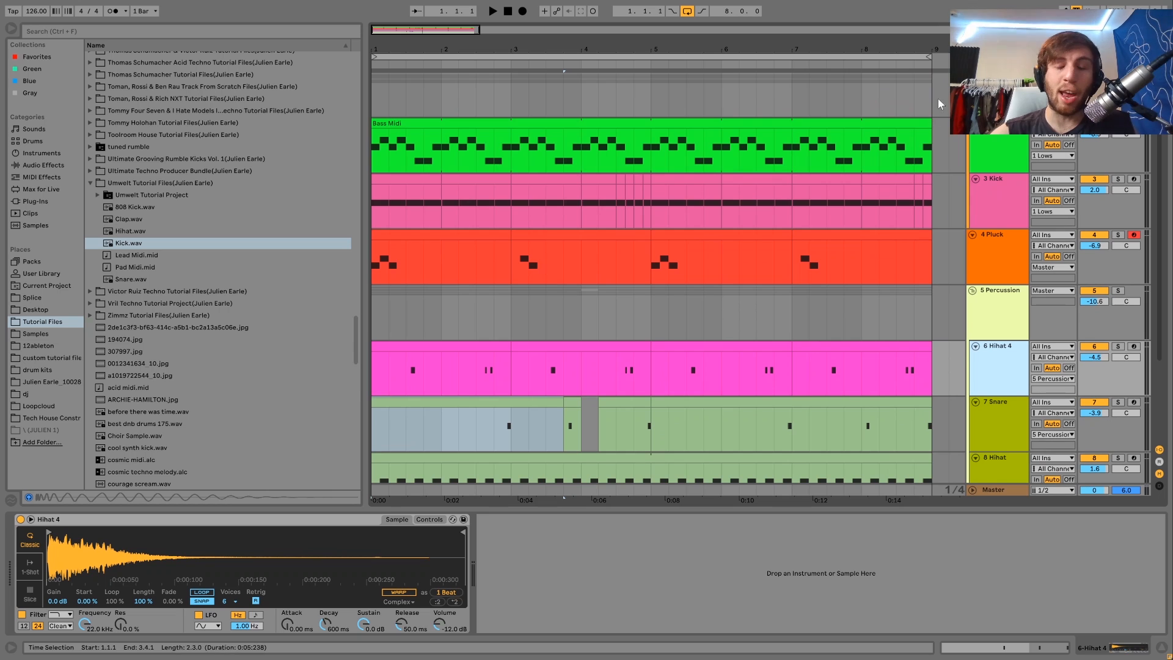
scroll(923, 325, down, 1)
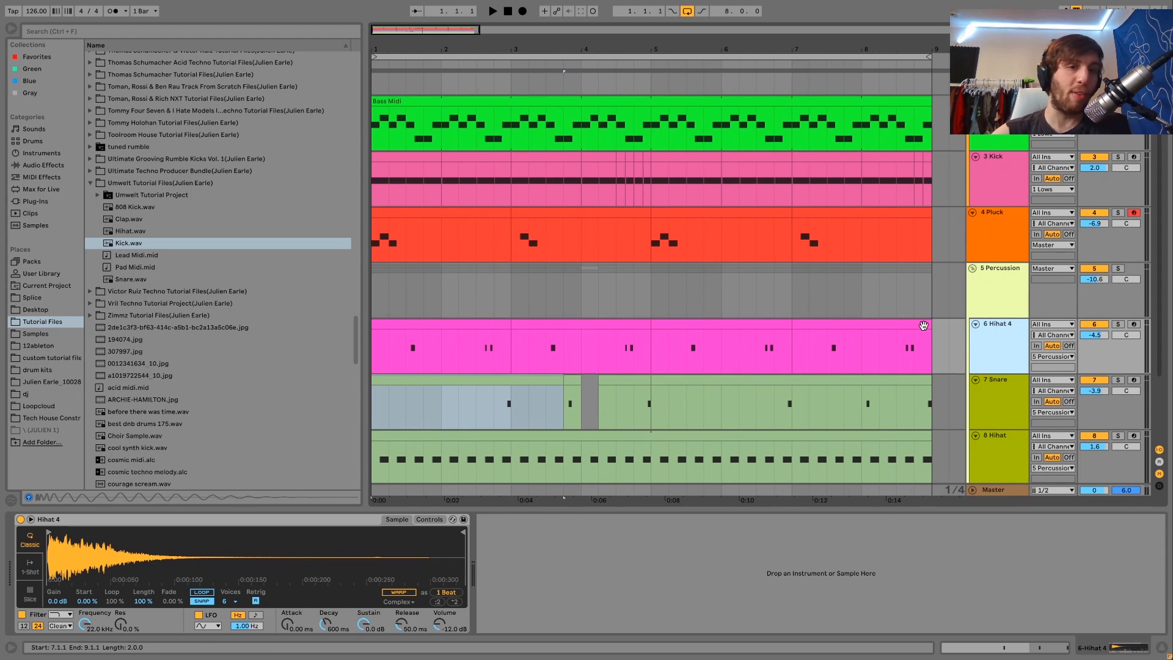
scroll(579, 447, down, 3)
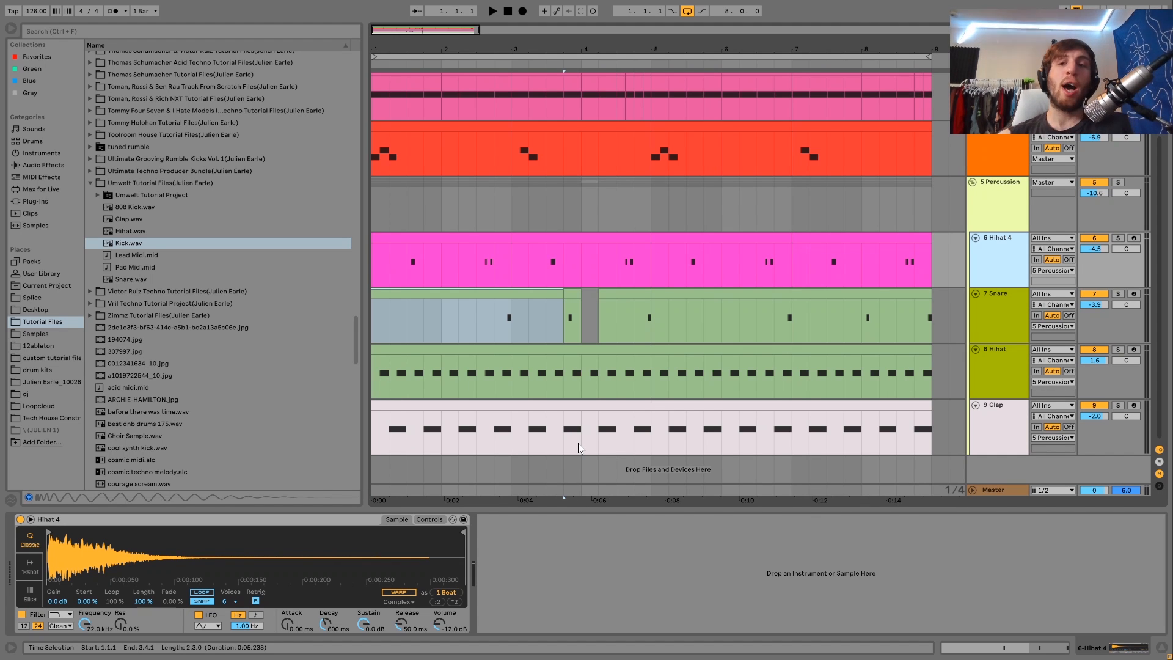
click(389, 258)
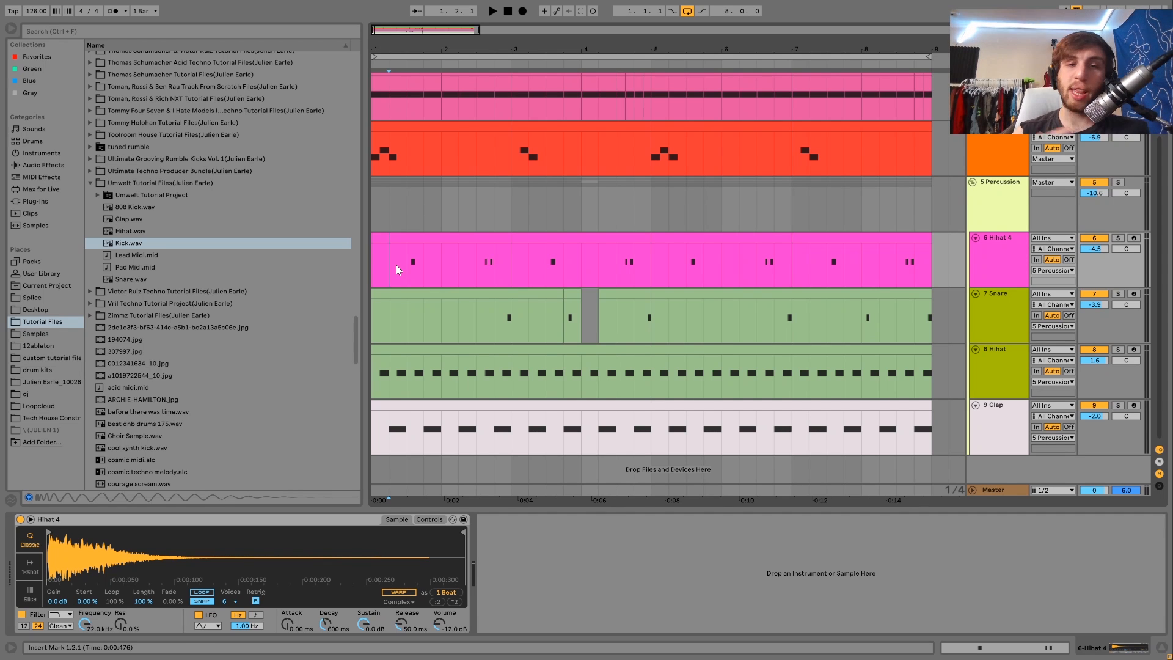
click(376, 262)
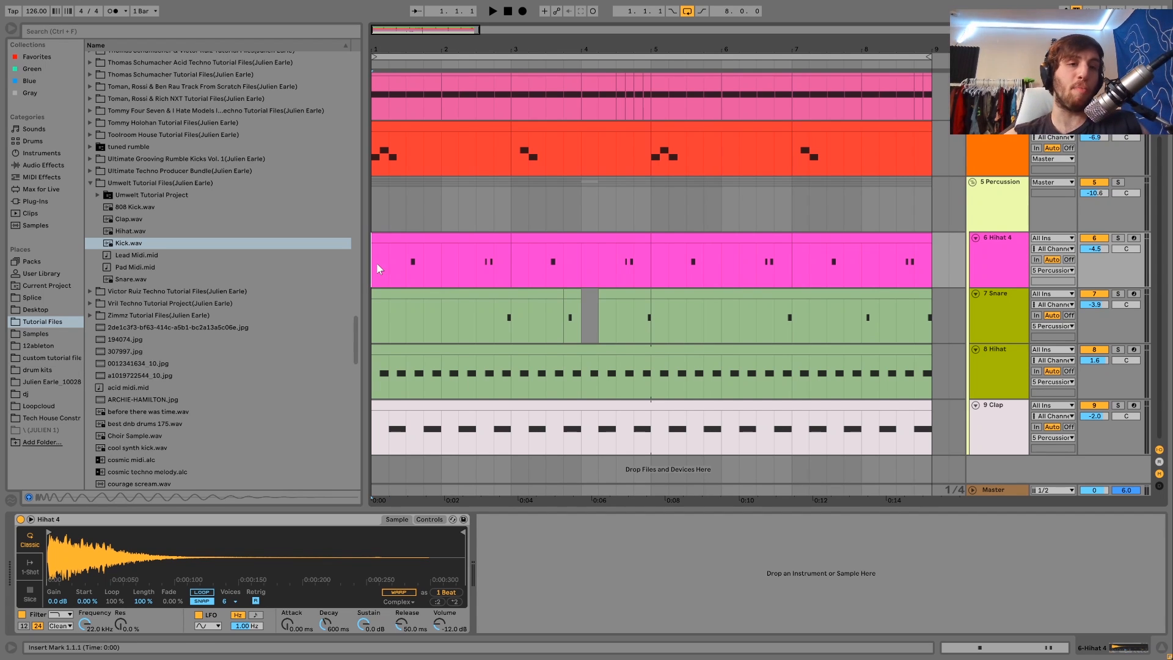
key(space)
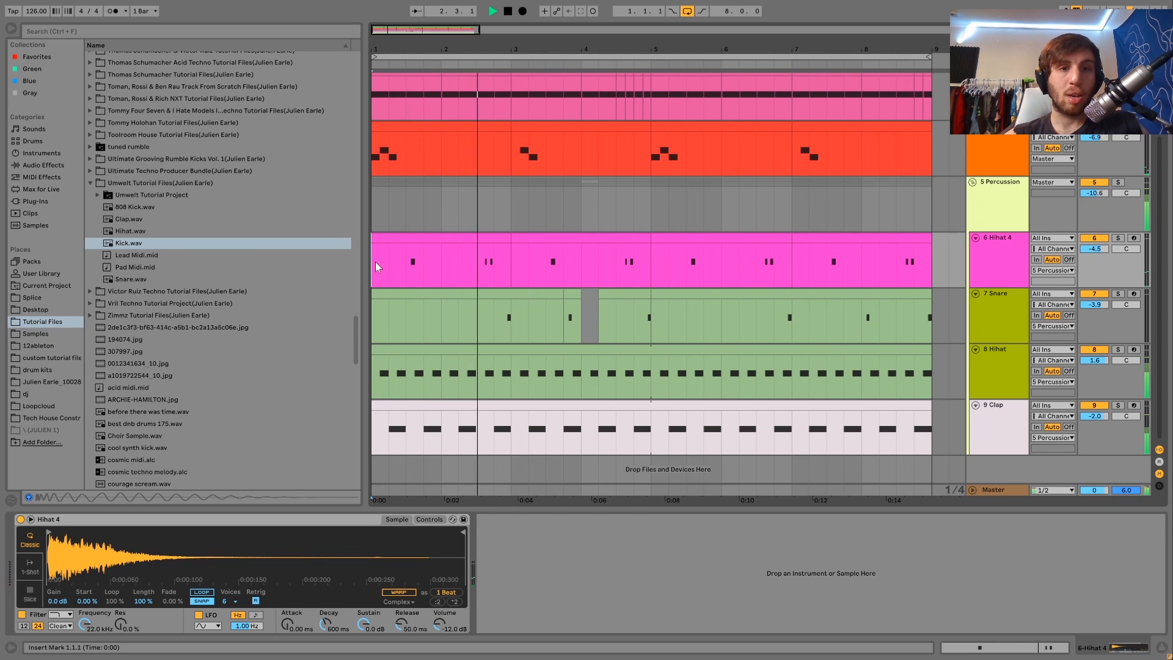
key(space)
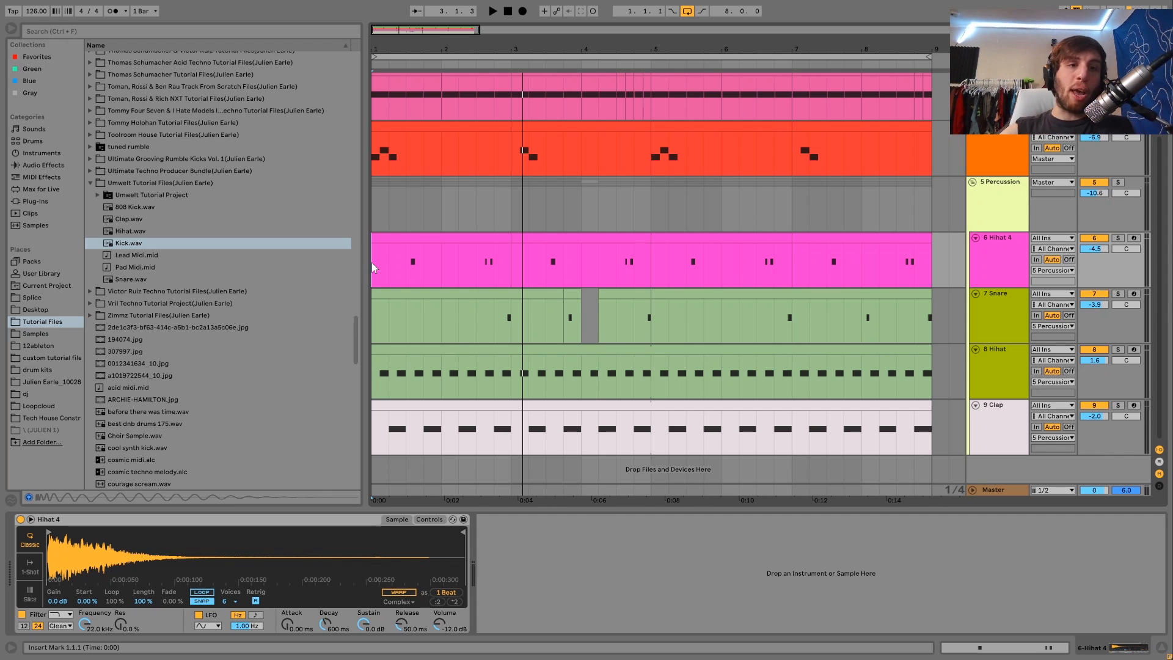
key(space)
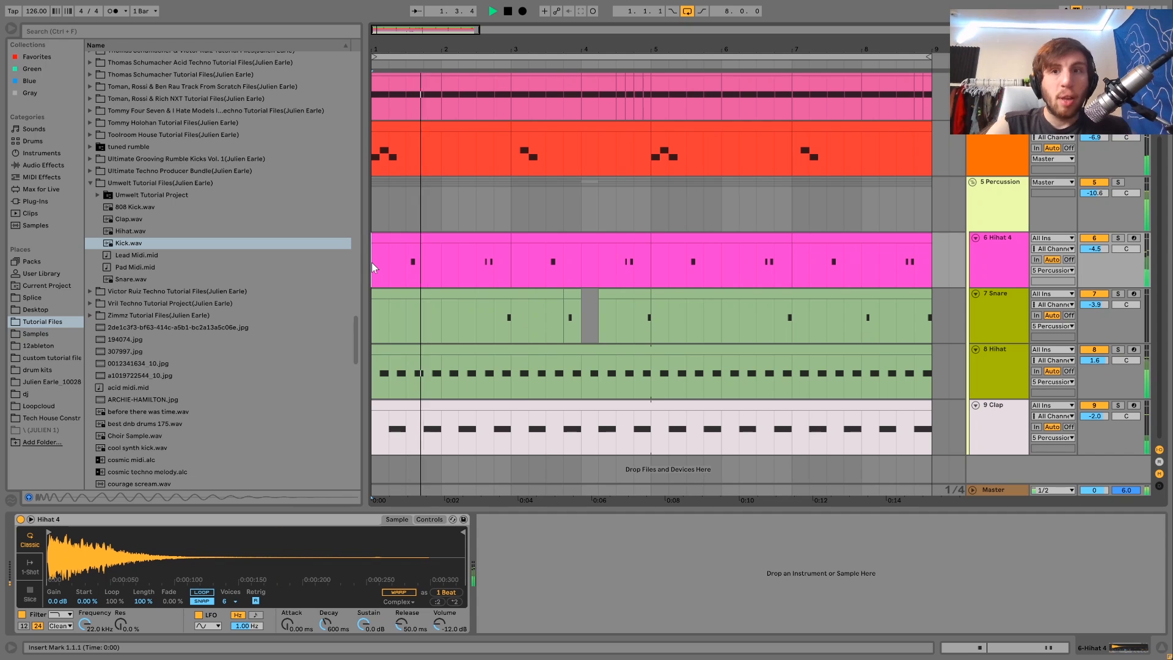
key(space)
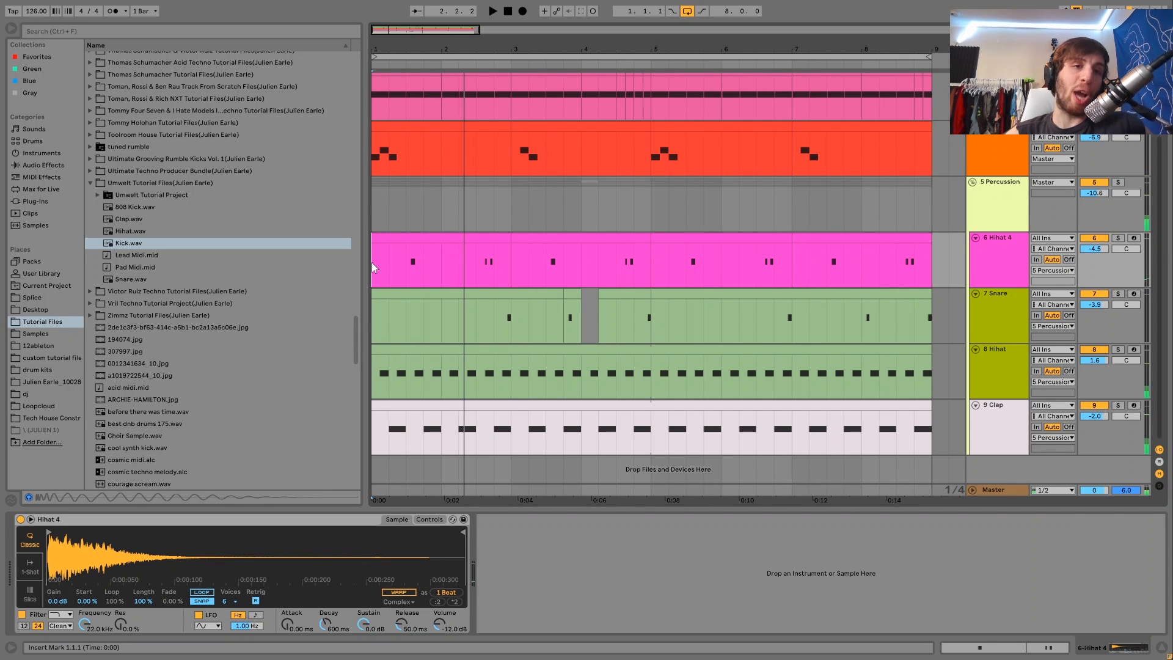
key(space)
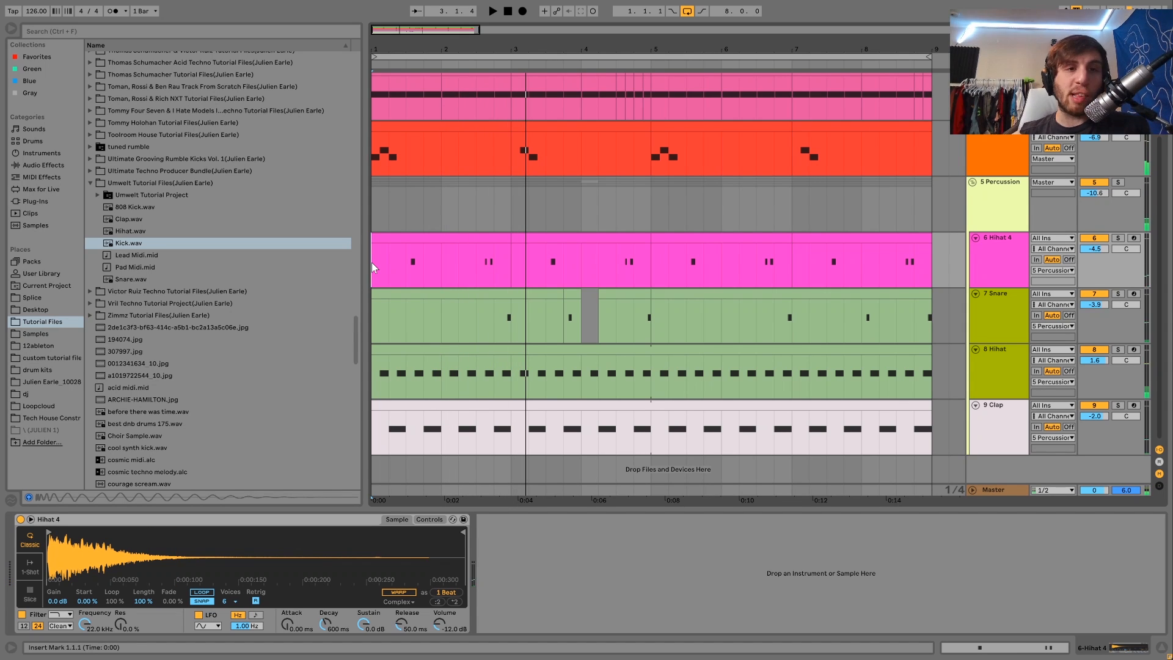
Step: Scroll through the track lanes and play the arrangement again
scroll(394, 235, up, 3)
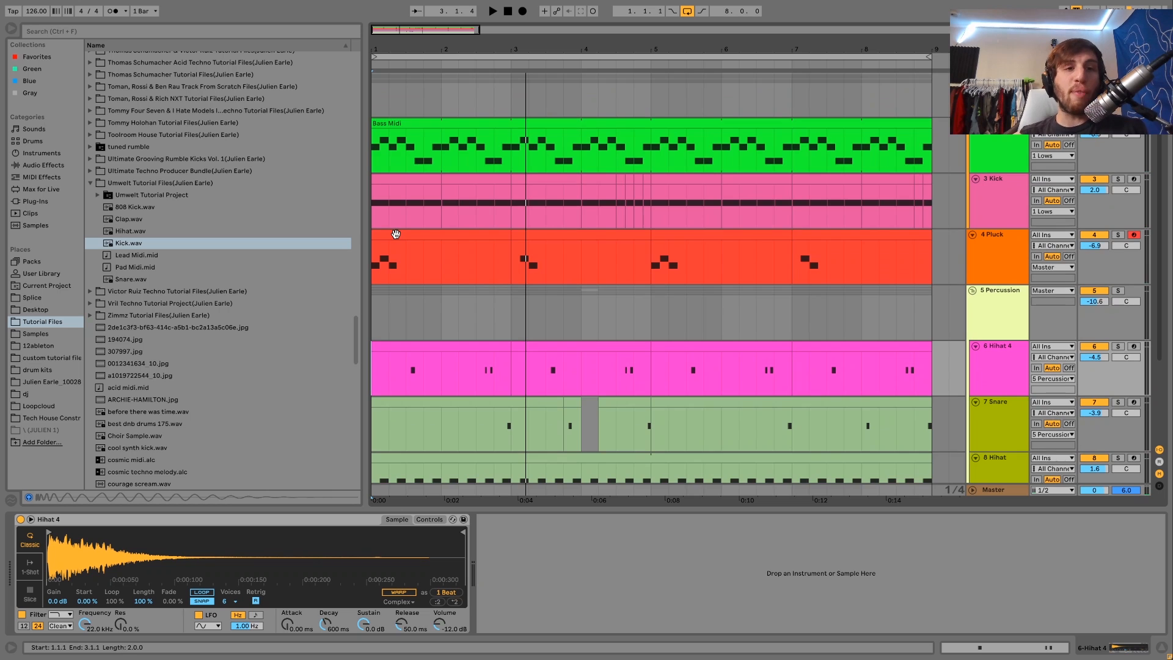
scroll(396, 234, down, 3)
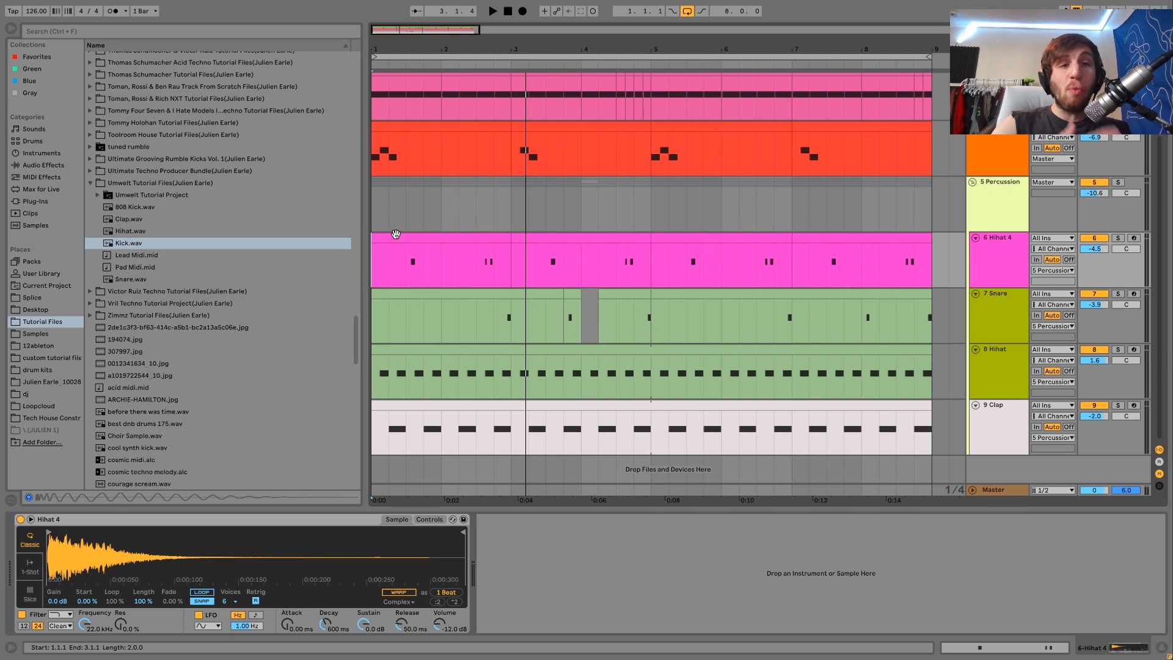
scroll(395, 233, up, 2)
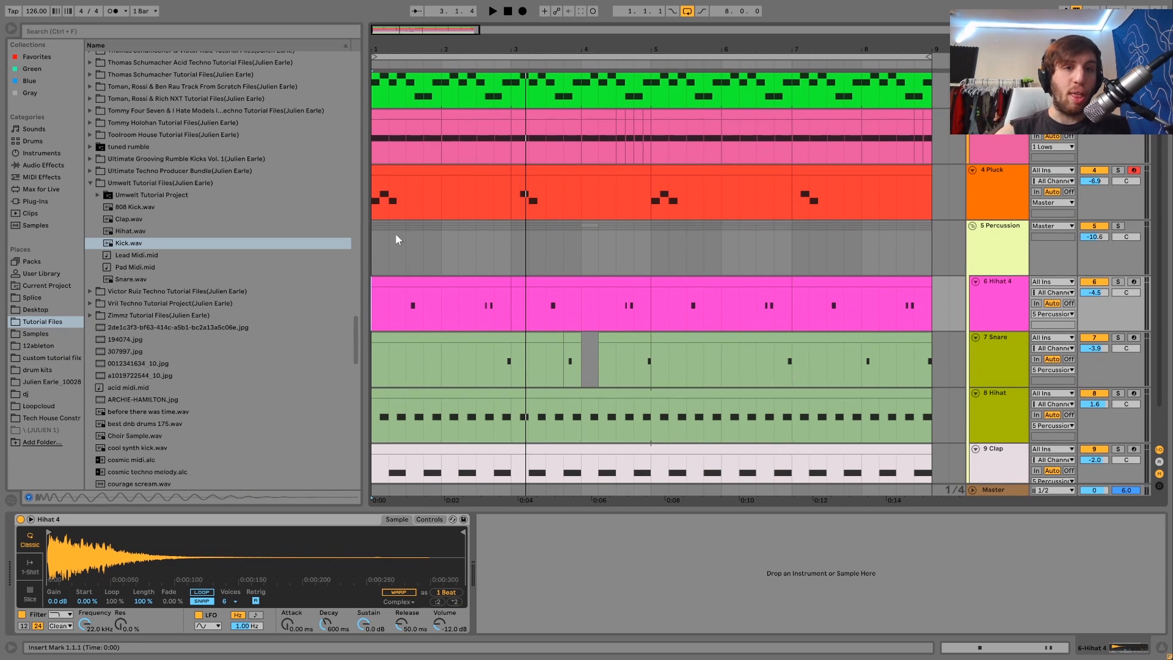
scroll(569, 250, up, 4)
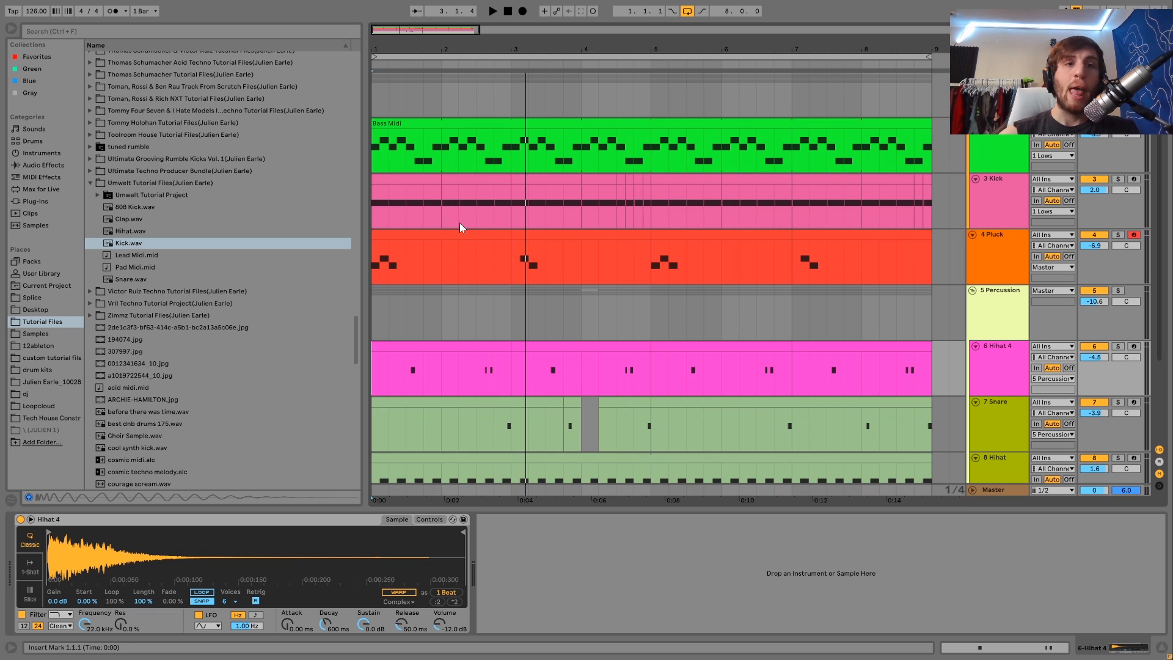
scroll(460, 228, down, 2)
key(space)
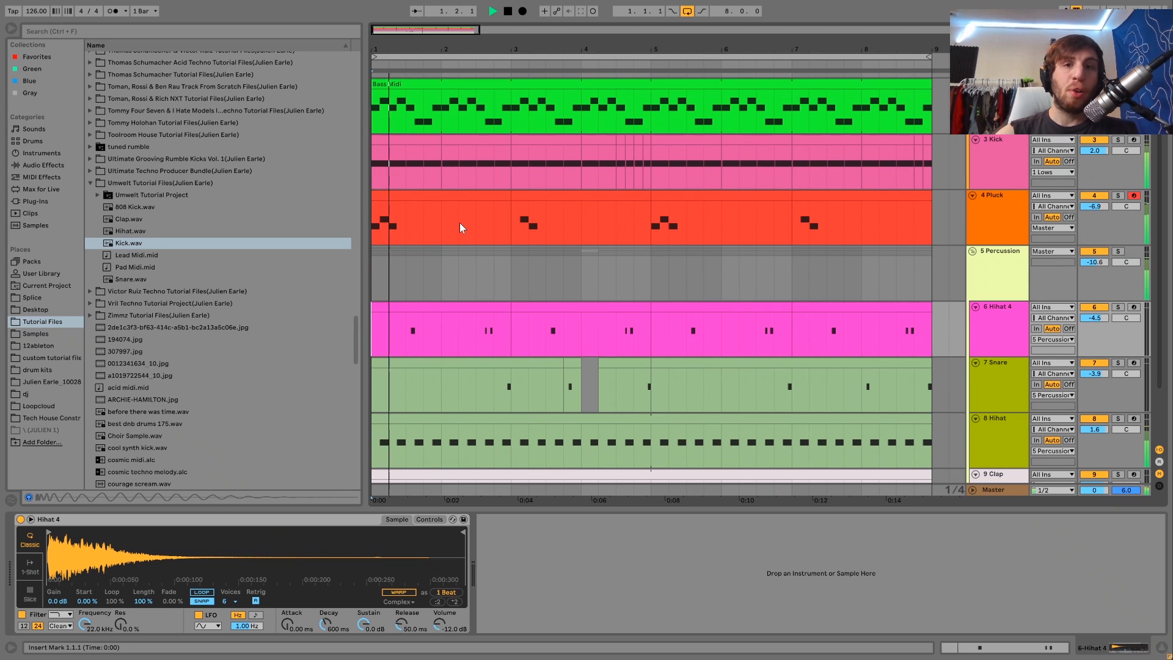
Step: Play the arrangement, select the Pluck track at its start, and play and stop the arrangement several times
key(space)
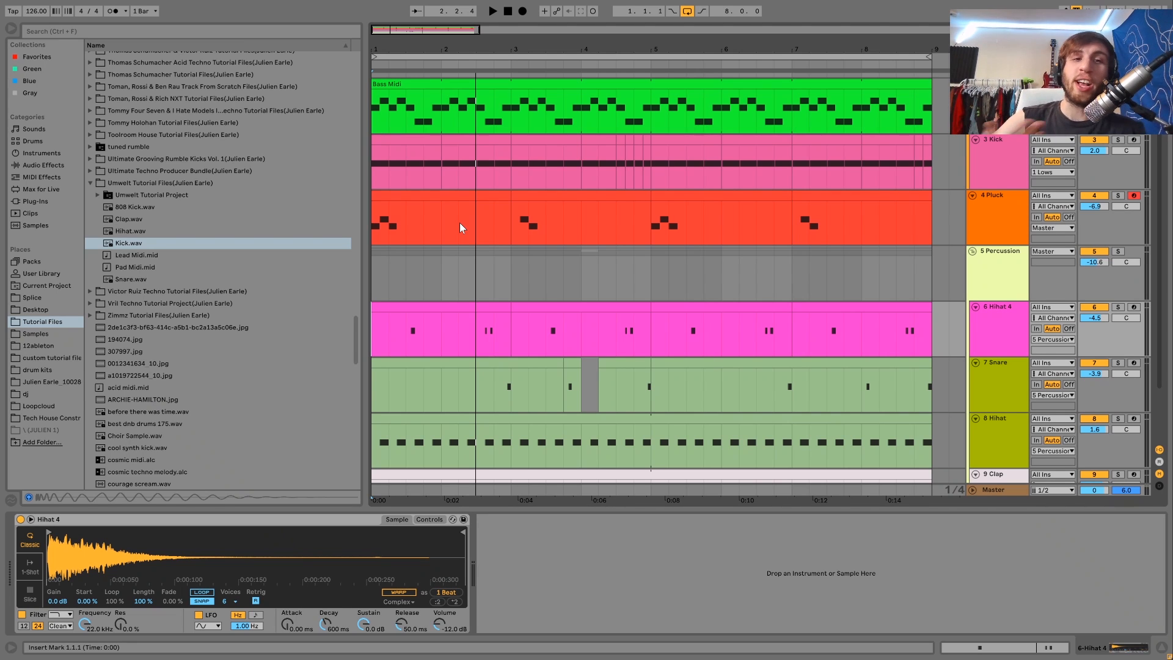
click(373, 235)
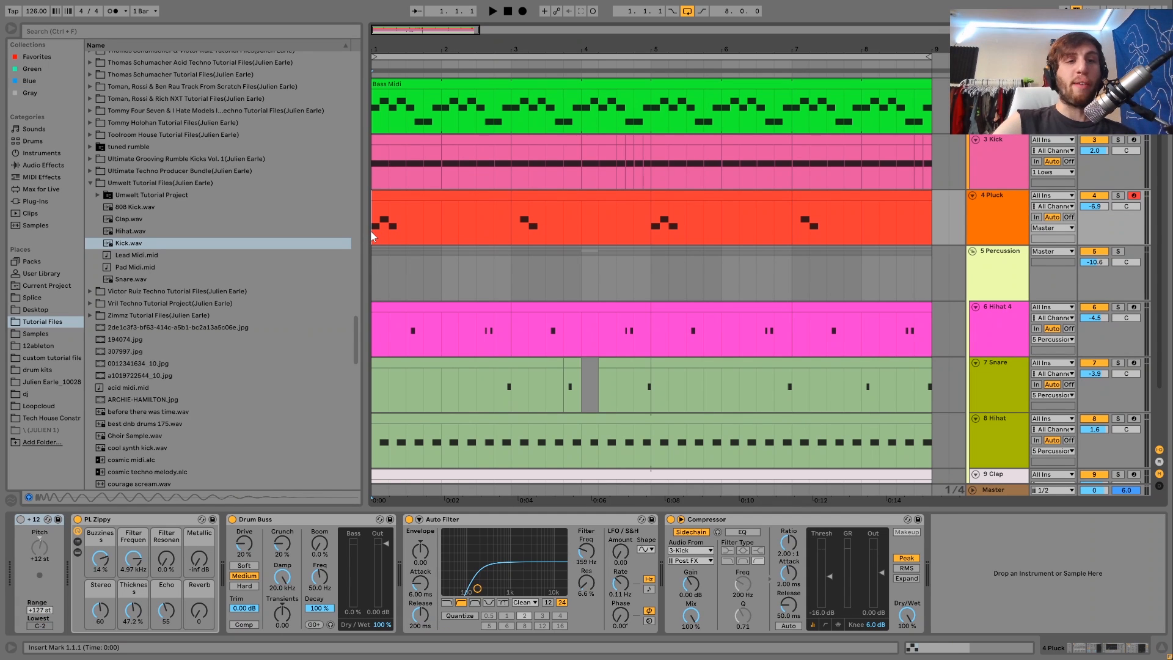
key(space)
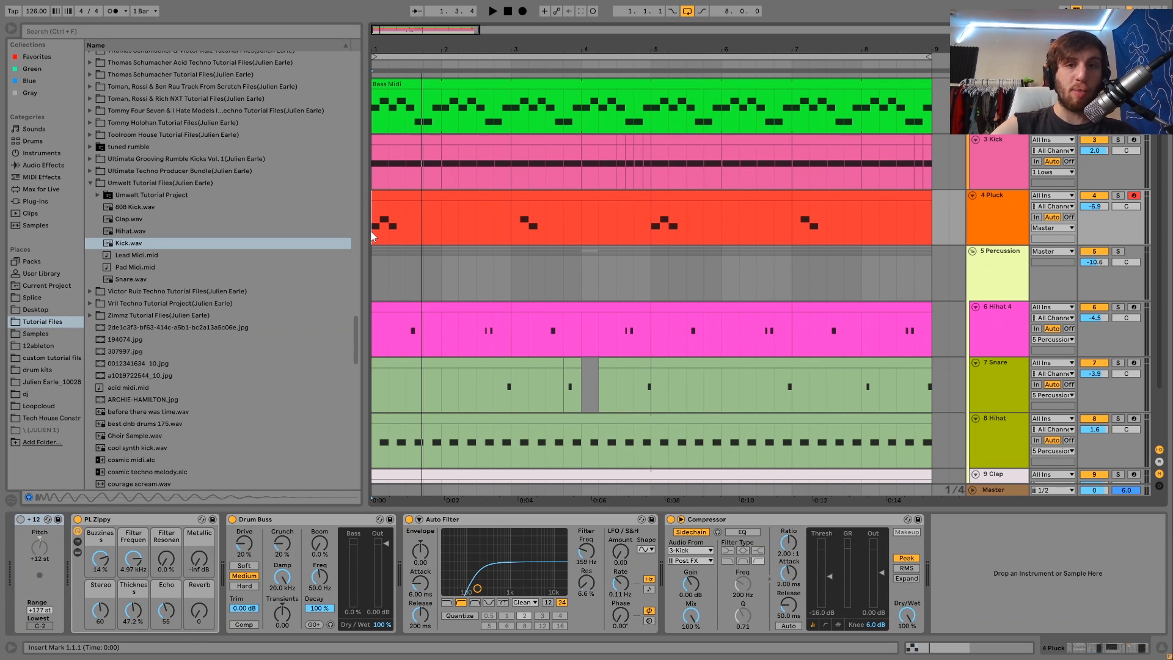
key(space)
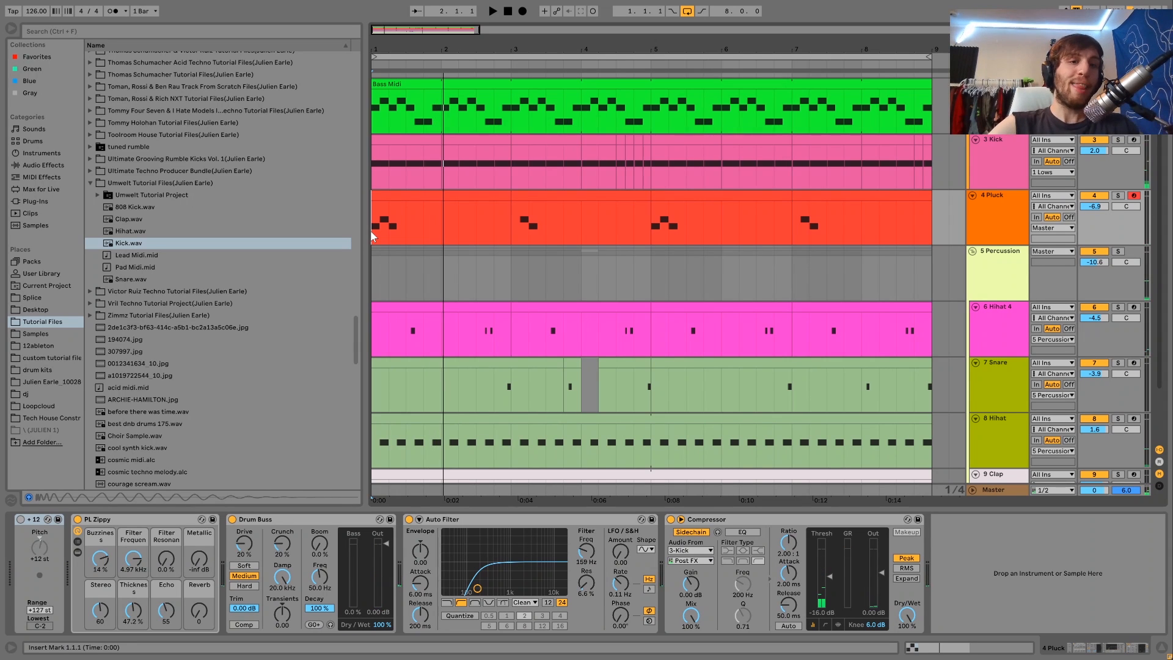
key(space)
key(space)
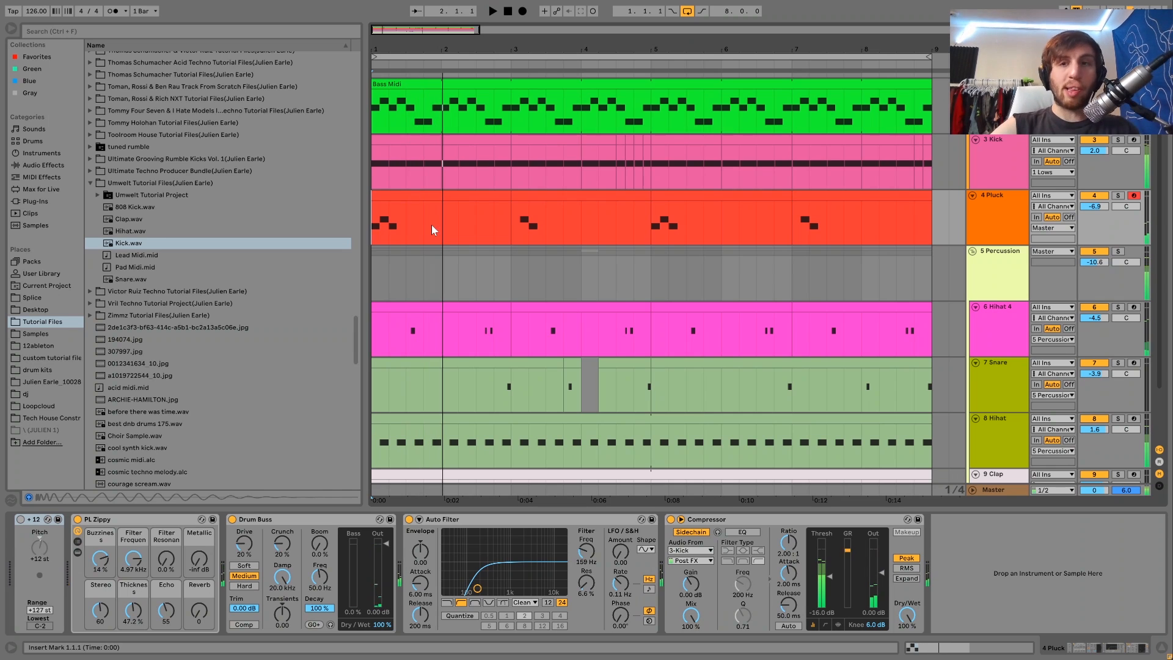
Step: Select the Kick track to view its sampler and Saturator devices, then play and stop the arrangement
click(1025, 152)
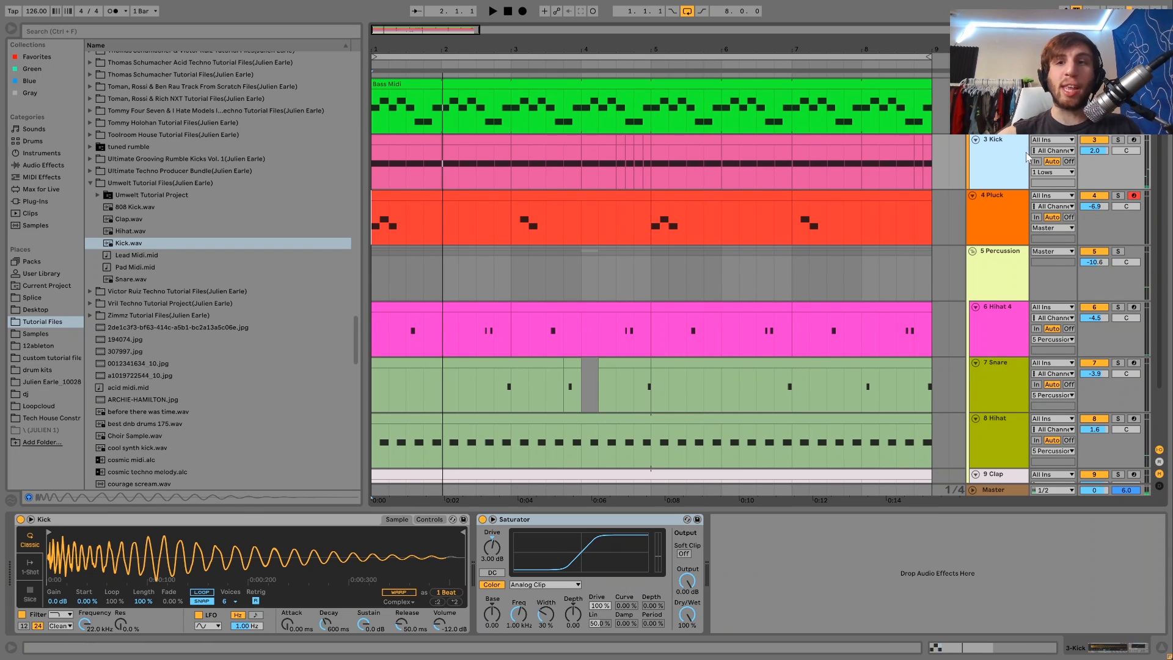
key(space)
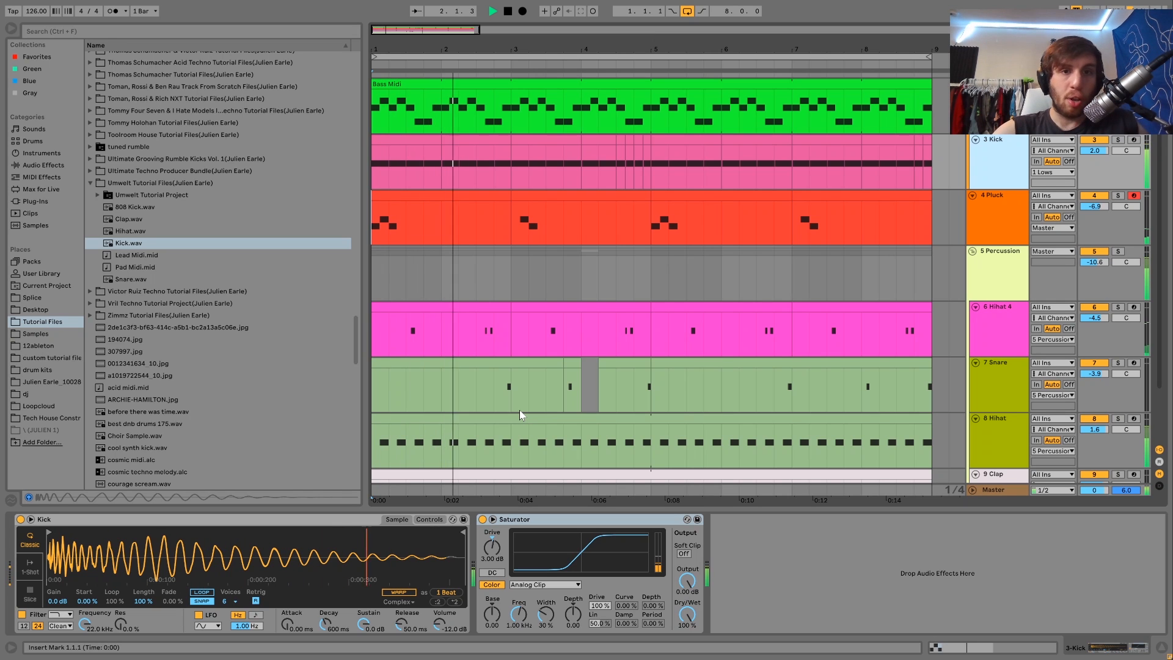
key(space)
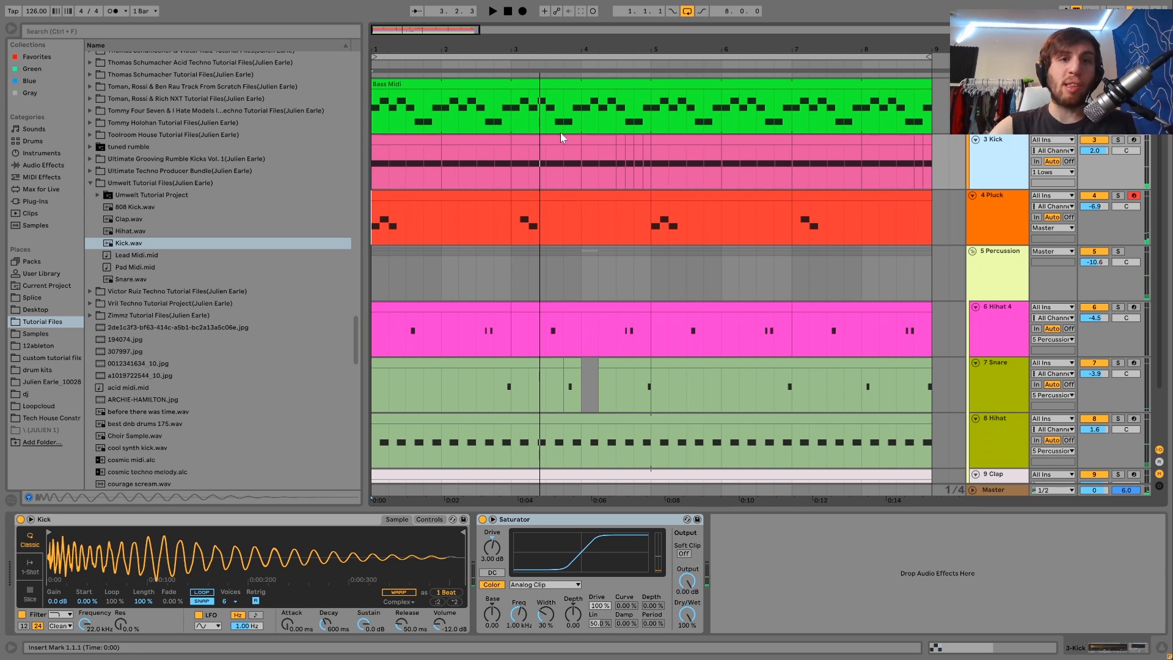
Step: Place the start marker at 1.3.1 in the Kick lane, solo the Kick track during playback, then unsolo it and stop
click(405, 171)
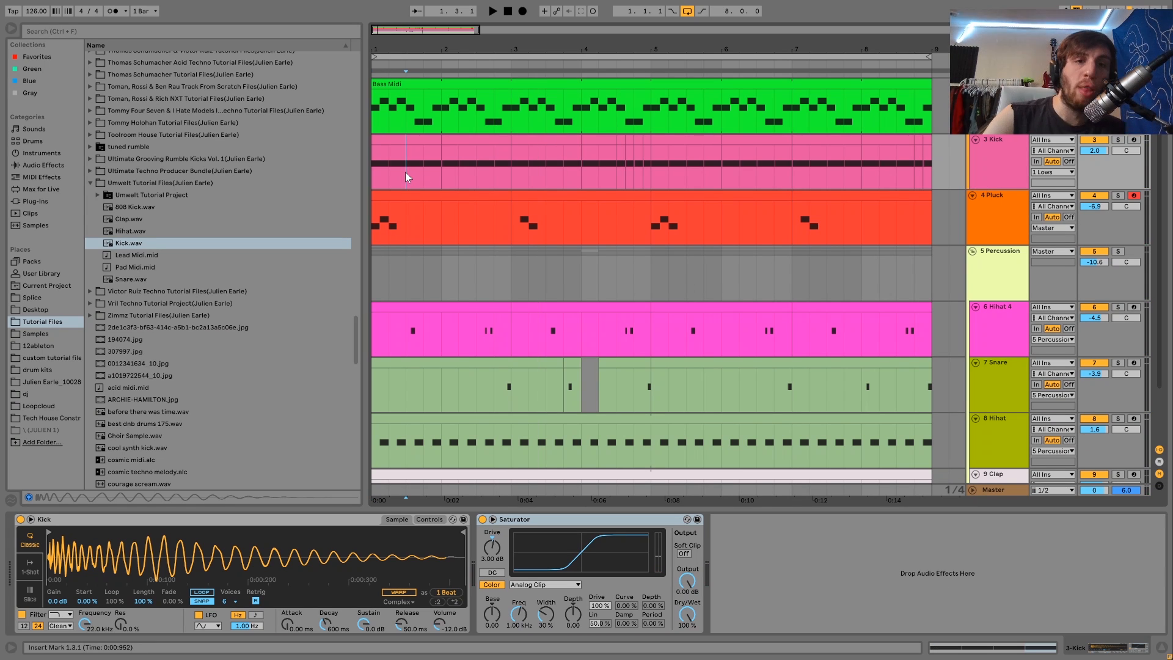
click(1118, 140)
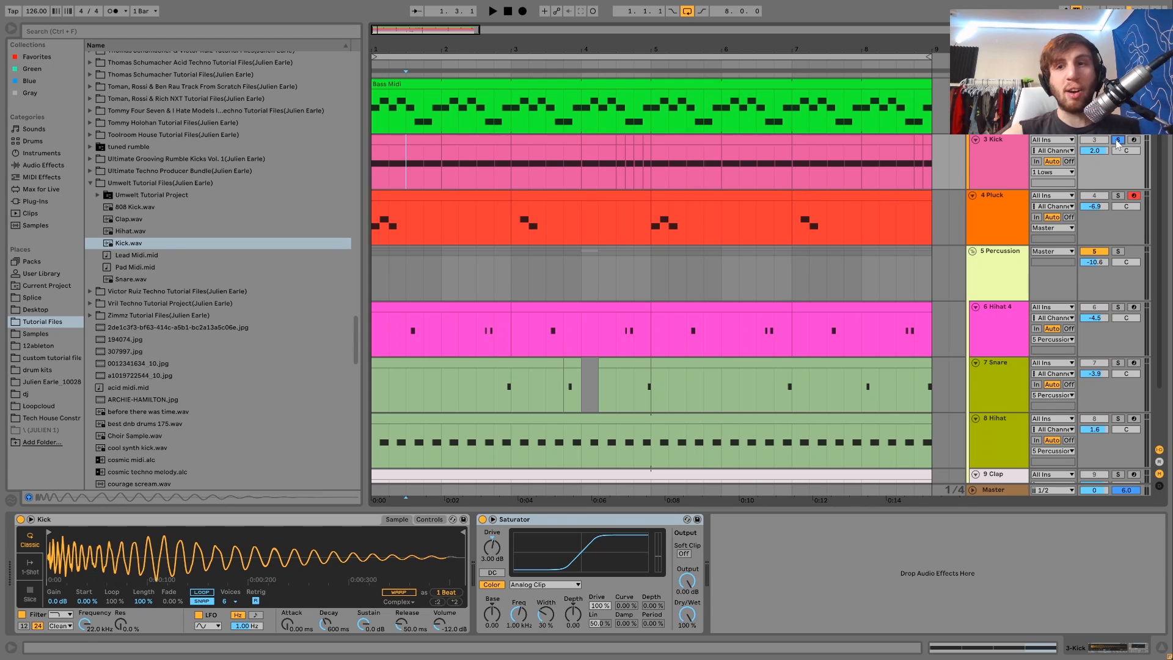
key(space)
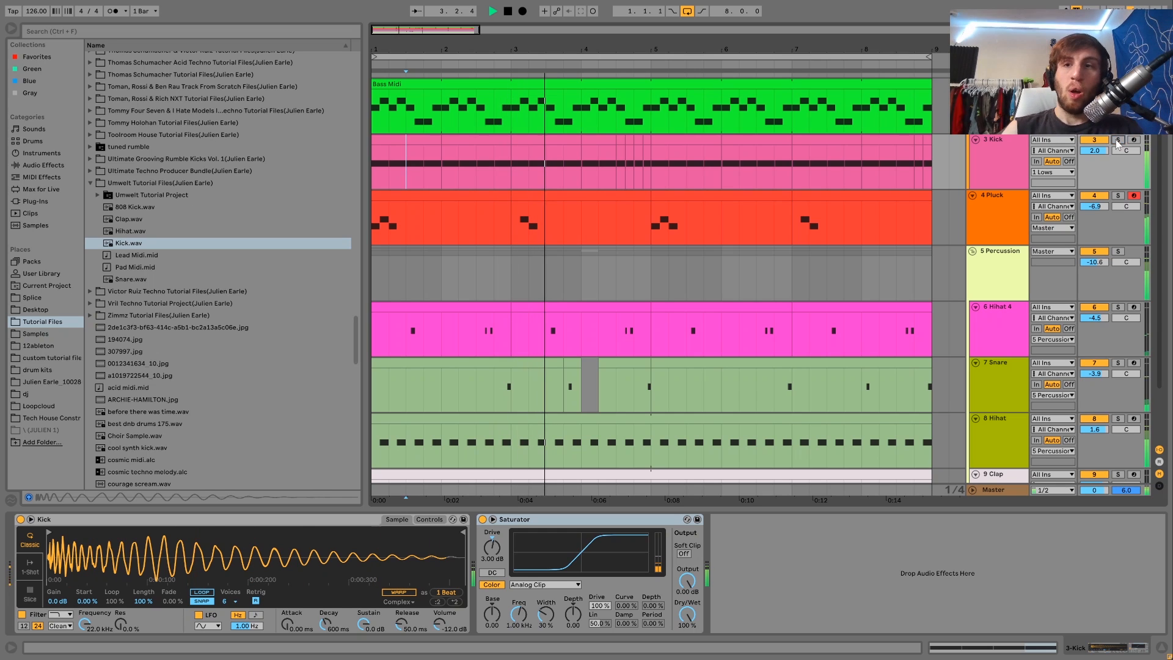
click(1117, 140)
key(space)
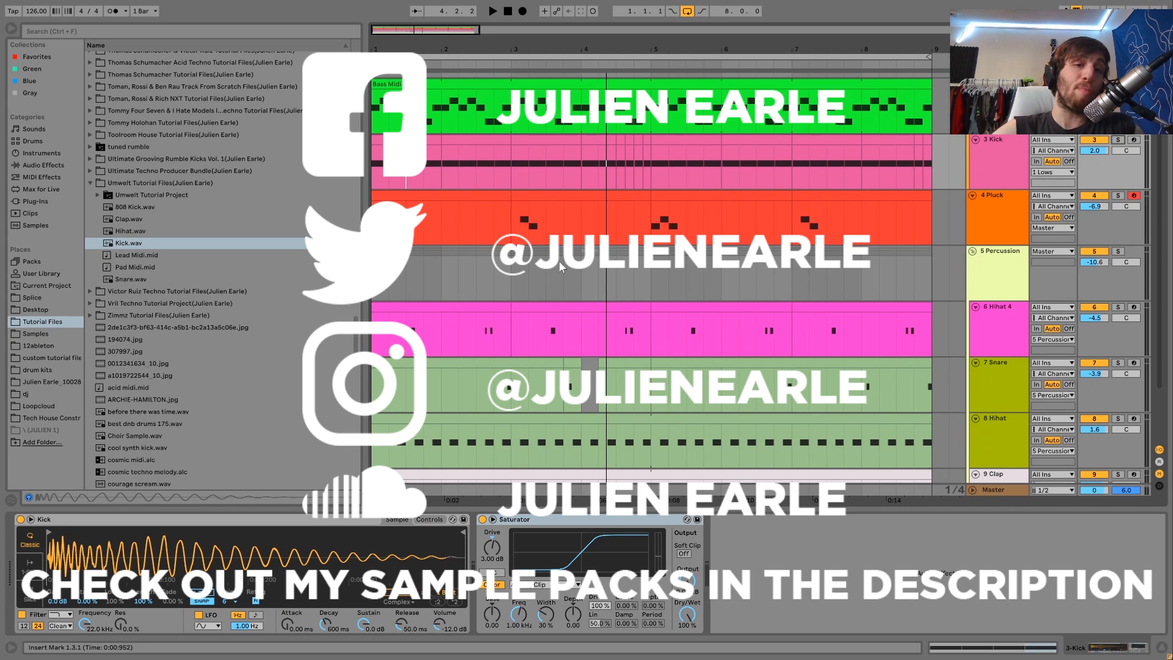
Step: Open the Tech House Construction folder in the browser to show its kit folders and samples
scroll(559, 260, down, 3)
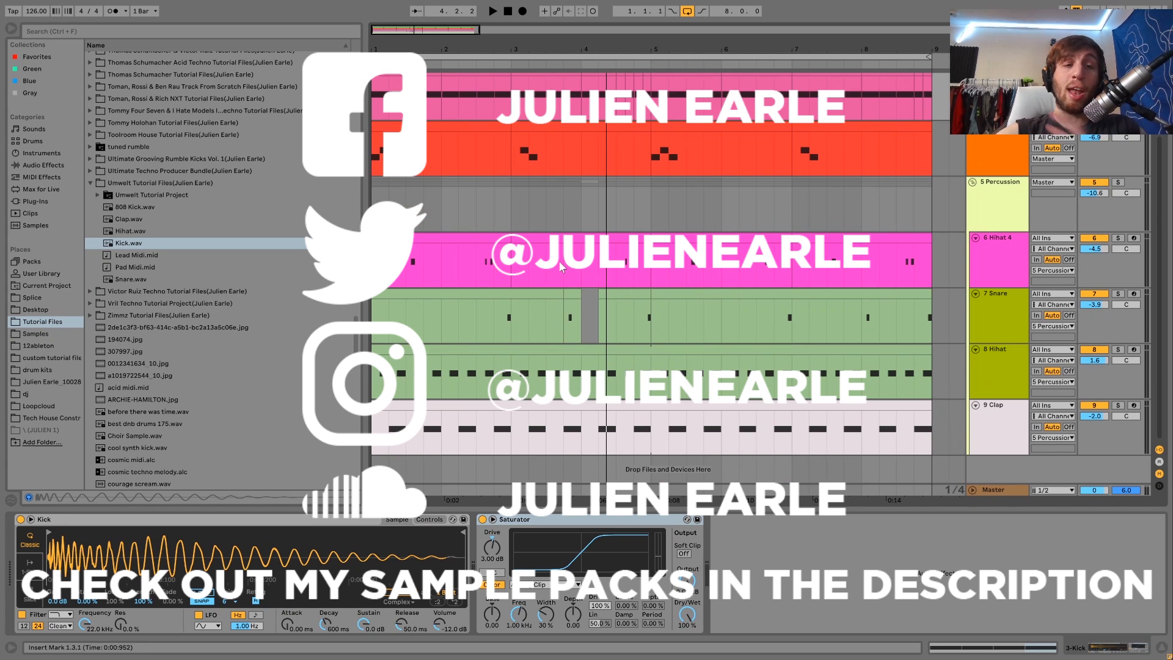
scroll(558, 260, up, 5)
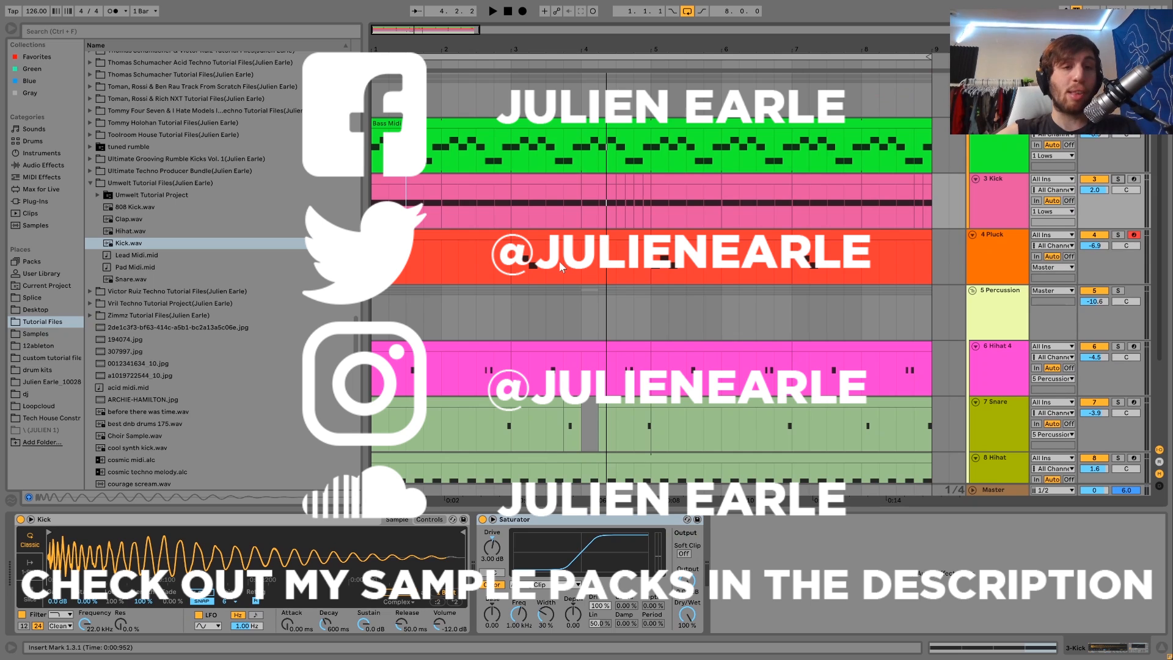
click(374, 219)
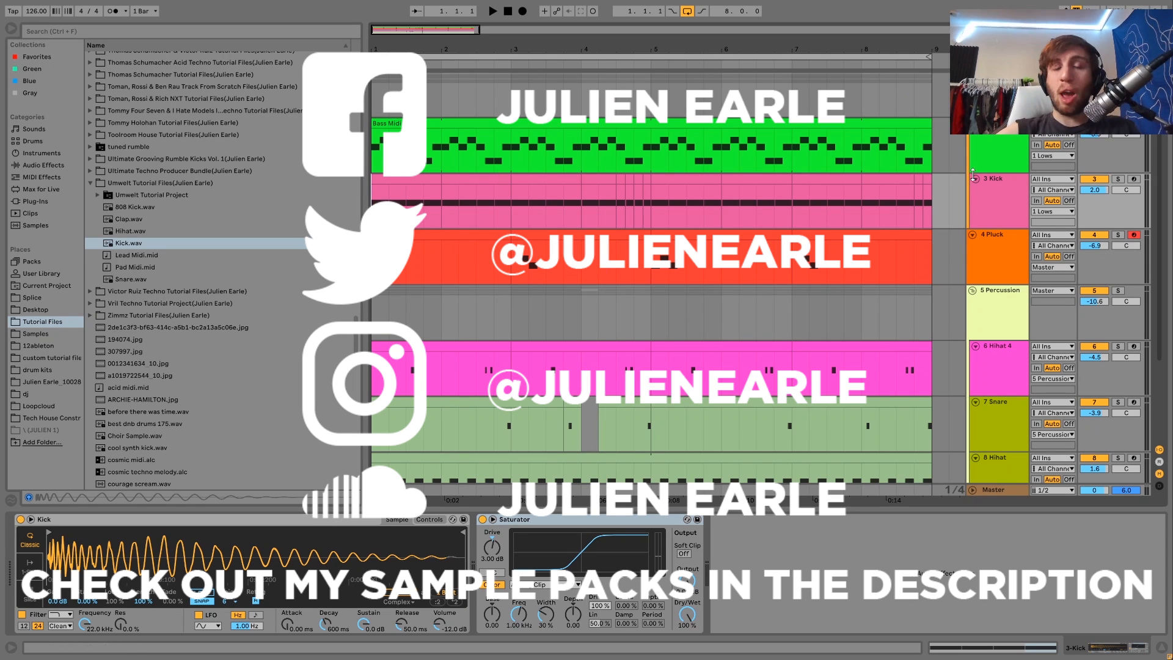
click(52, 418)
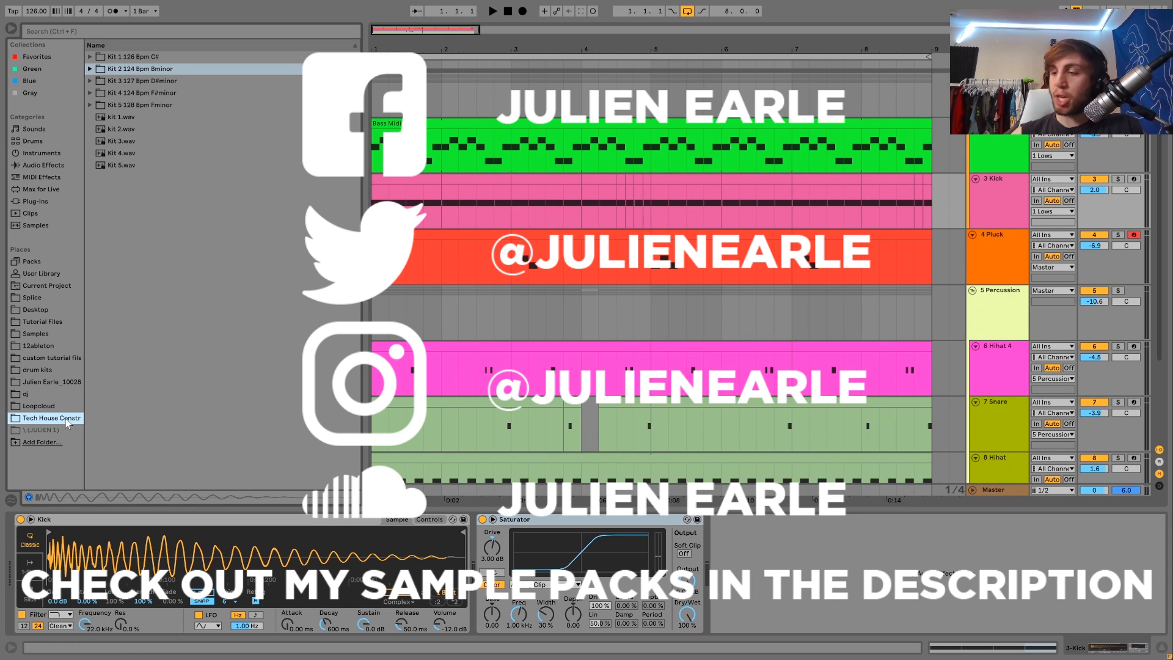